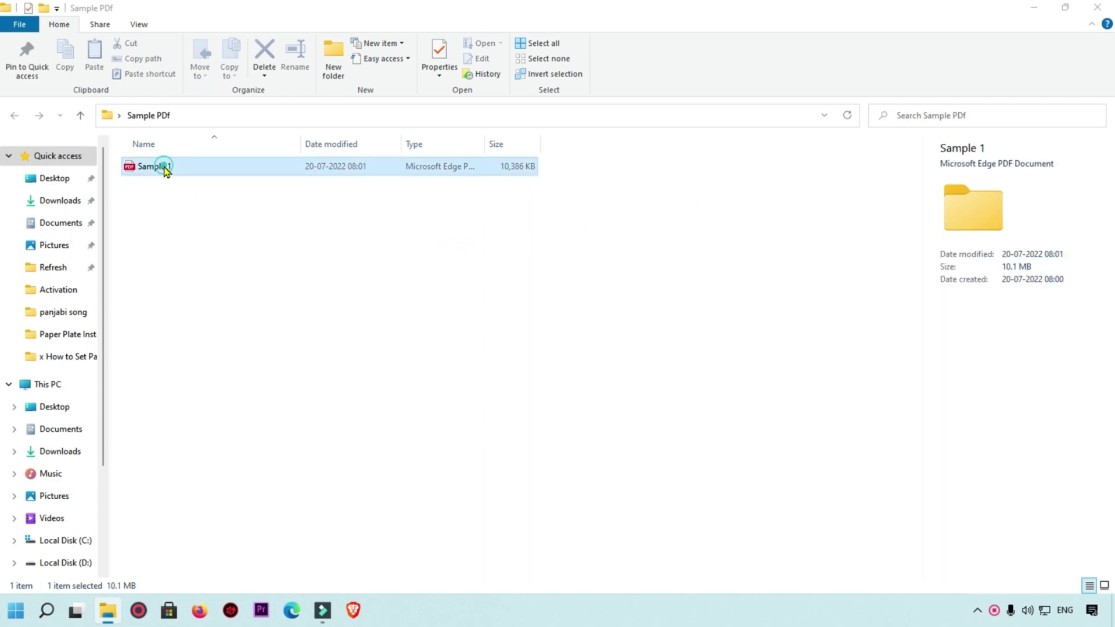
Step: Check Sample 1's properties to note its 10.1 MB file size
{"action": "right_click", "coordinate": [188, 170]}
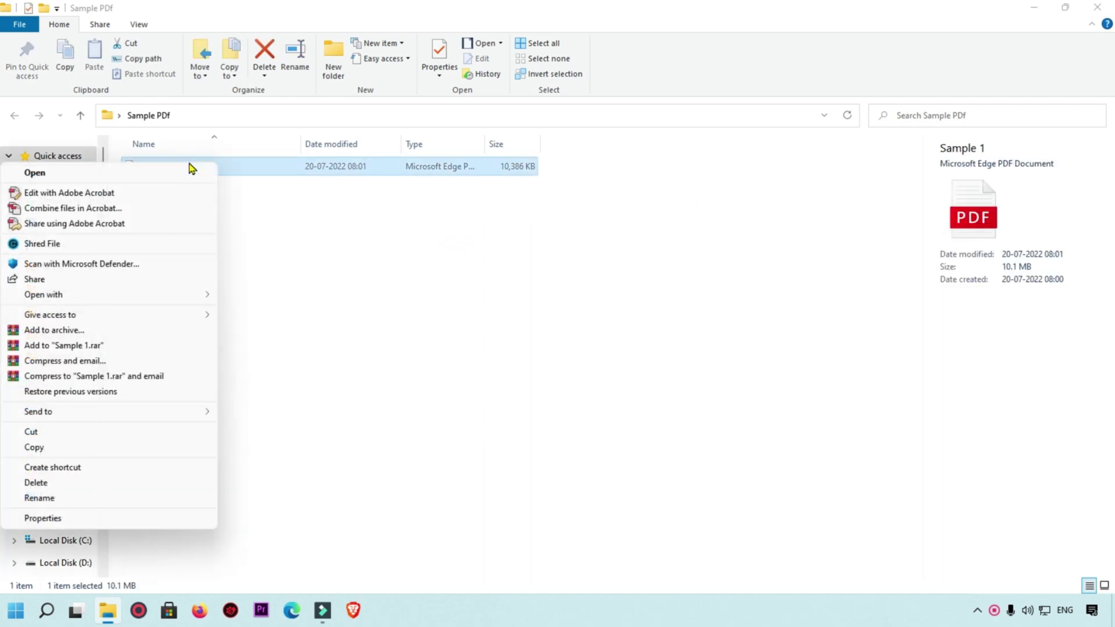
{"action": "left_click", "coordinate": [144, 519]}
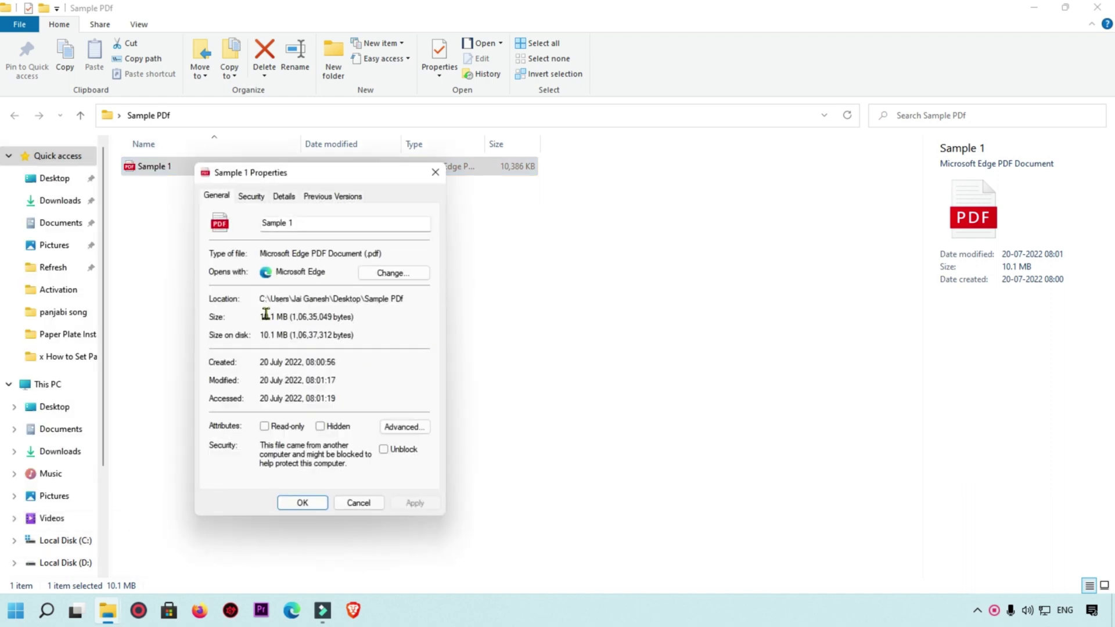
{"action": "left_click_drag", "start_coordinate": [261, 317], "coordinate": [287, 317]}
{"action": "left_click", "coordinate": [435, 172]}
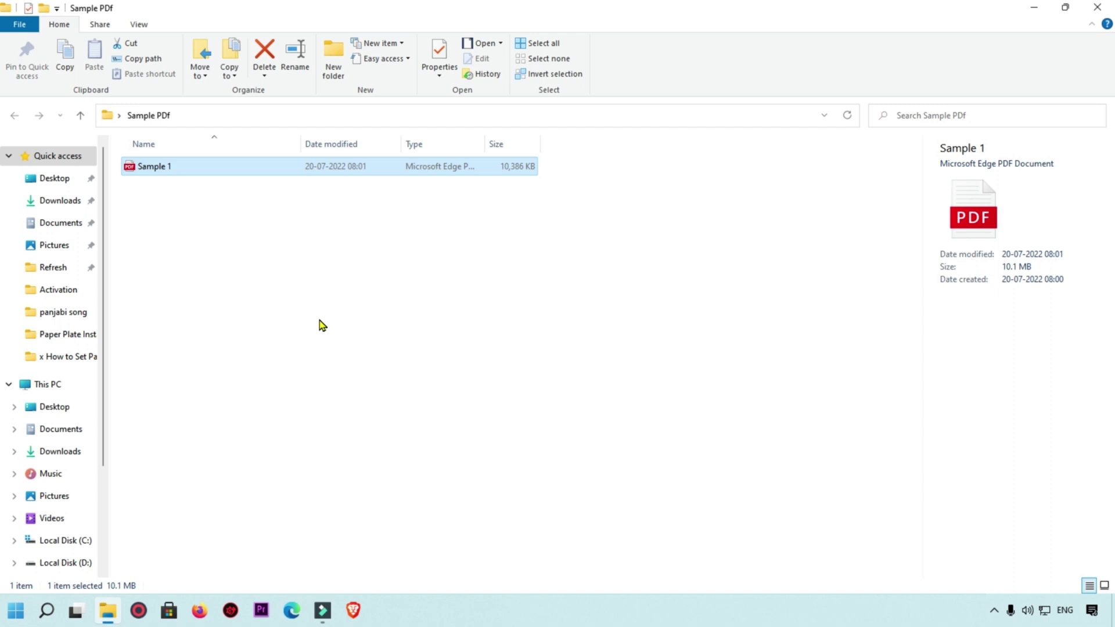
Step: In a new Brave tab, search Google for 'ilovepdf' and open the iLovePDF result
{"action": "left_click", "coordinate": [353, 610]}
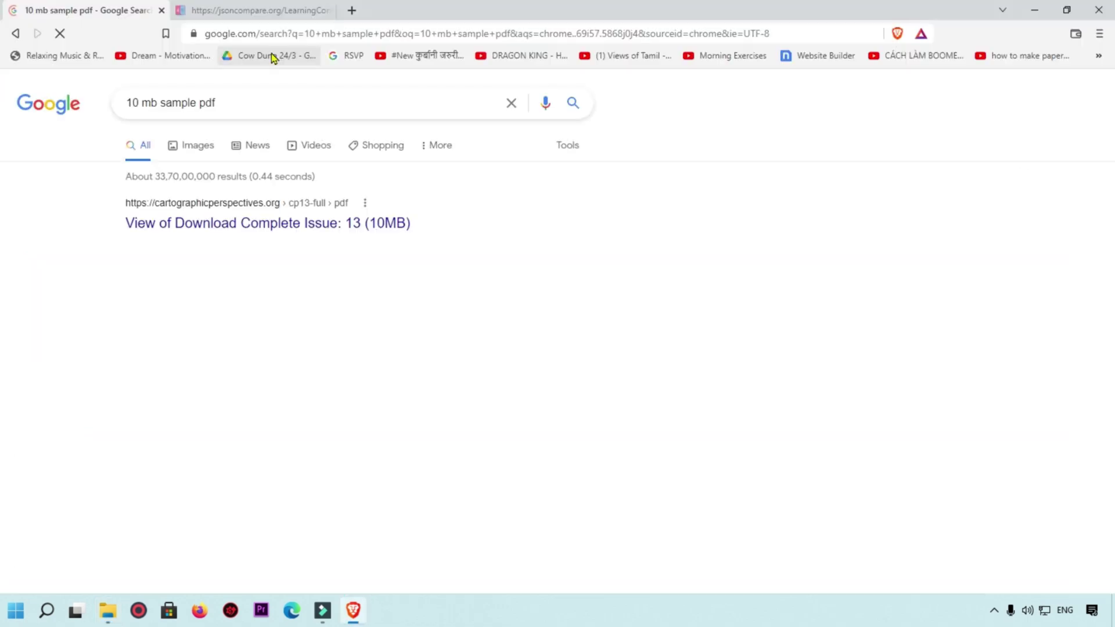
{"action": "left_click", "coordinate": [184, 10]}
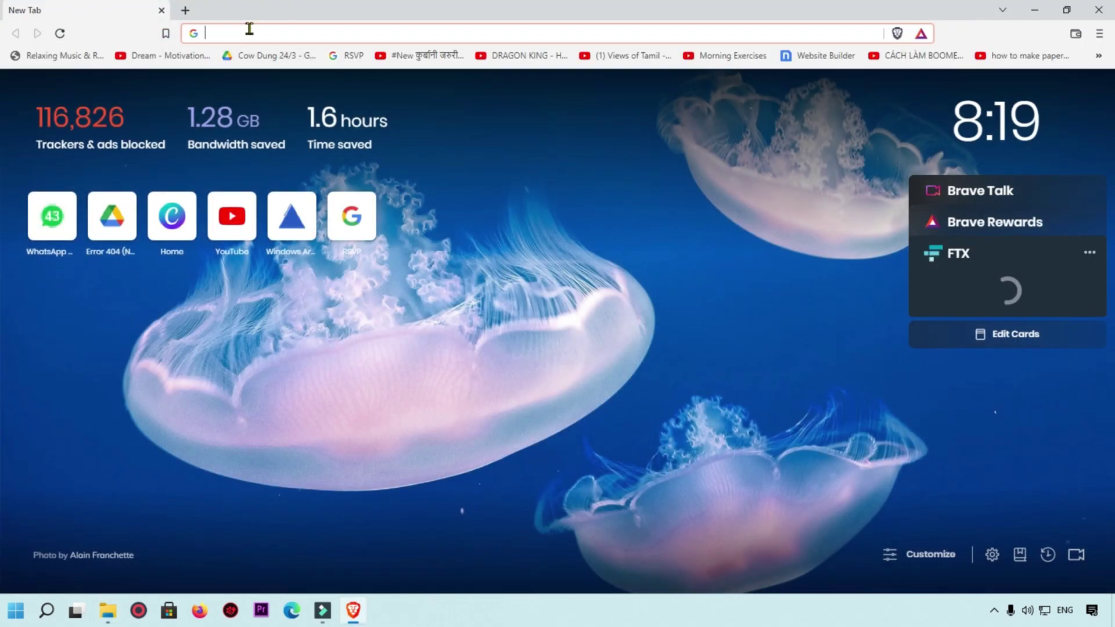
{"action": "type", "text": "g"}
{"action": "key", "text": "Return"}
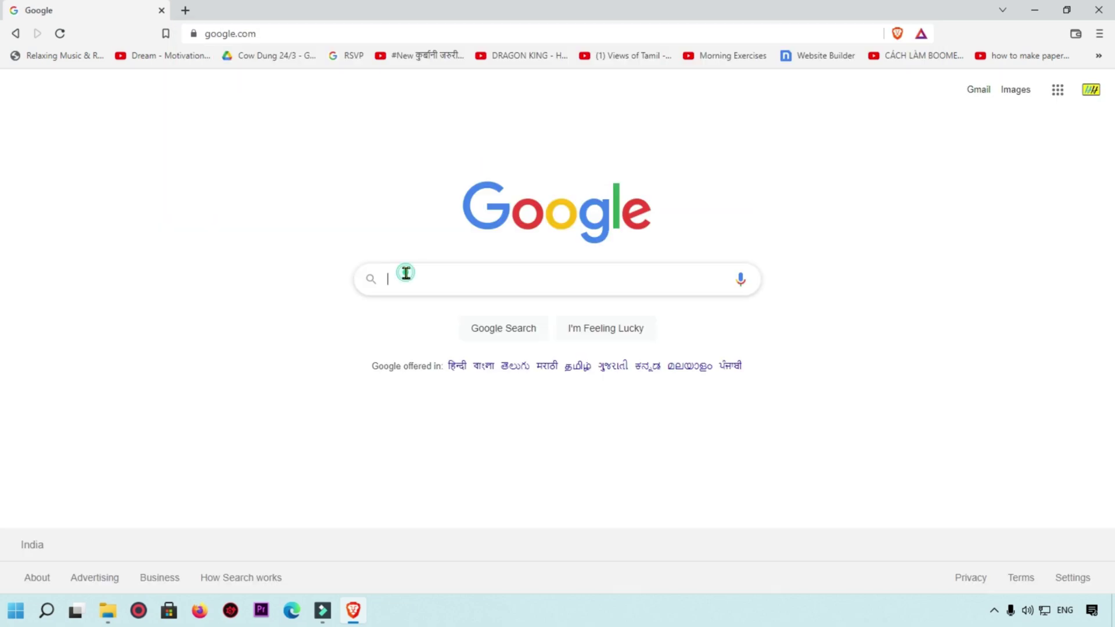
{"action": "left_click", "coordinate": [406, 272]}
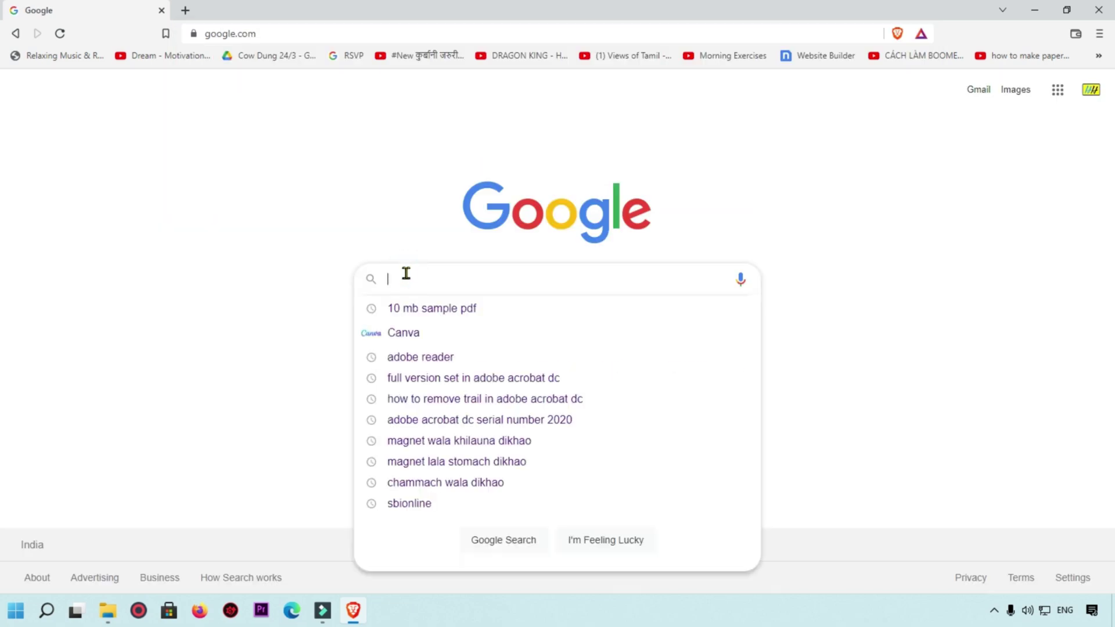
{"action": "type", "text": "l"}
{"action": "key", "text": "BackSpace"}
{"action": "type", "text": "ilovepdf"}
{"action": "key", "text": "Return"}
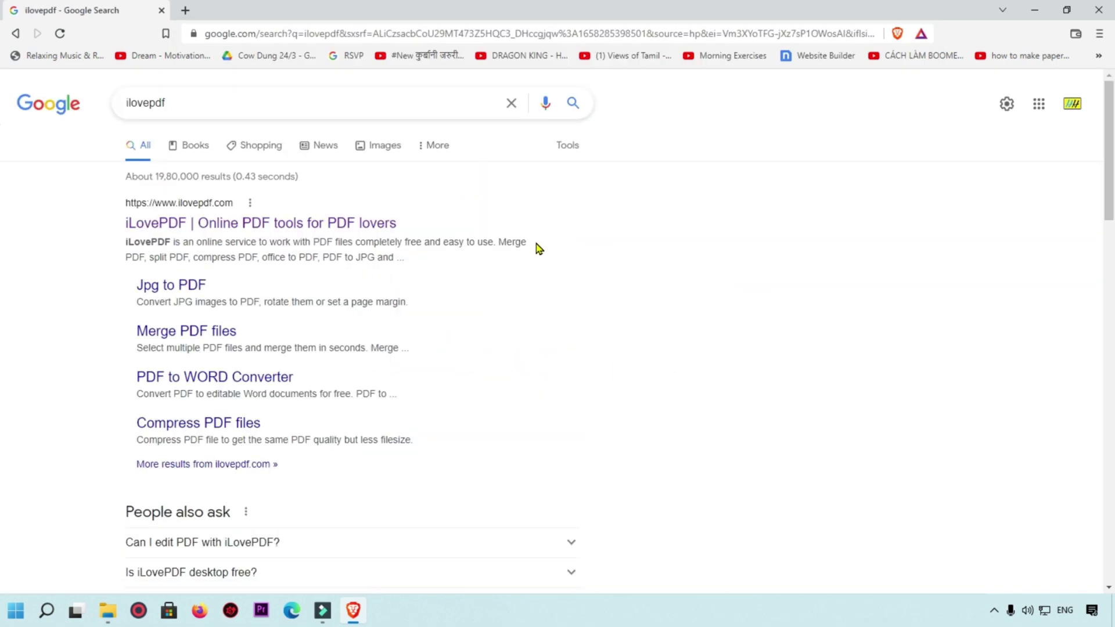
{"action": "left_click", "coordinate": [366, 224]}
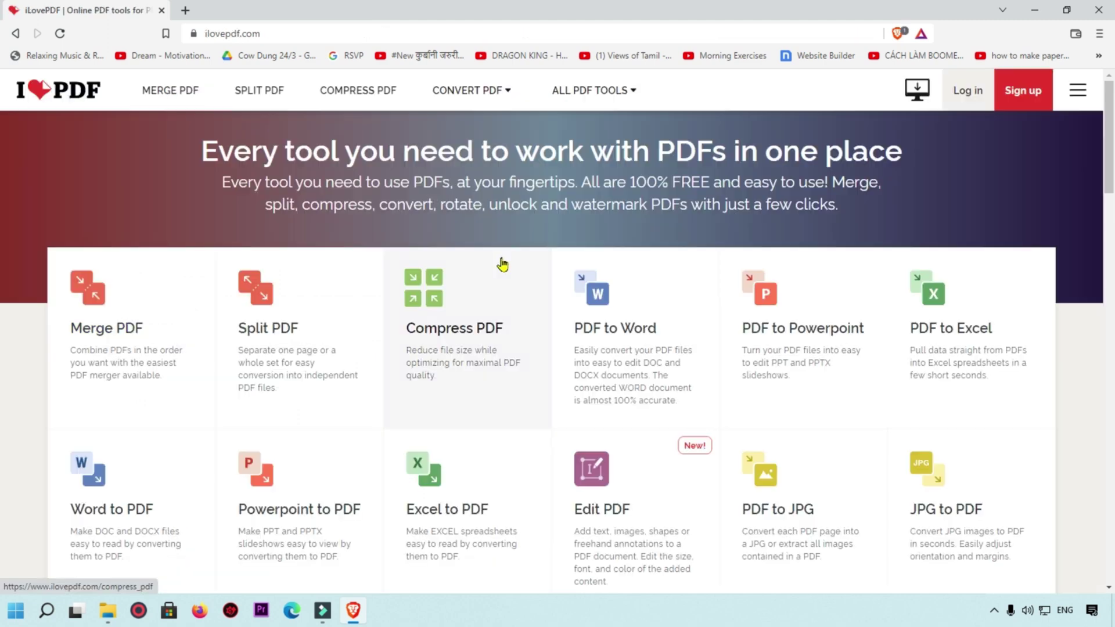
Step: Upload Sample 1 from Desktop > Sample PDF into iLovePDF's Compress PDF tool
{"action": "left_click", "coordinate": [425, 284]}
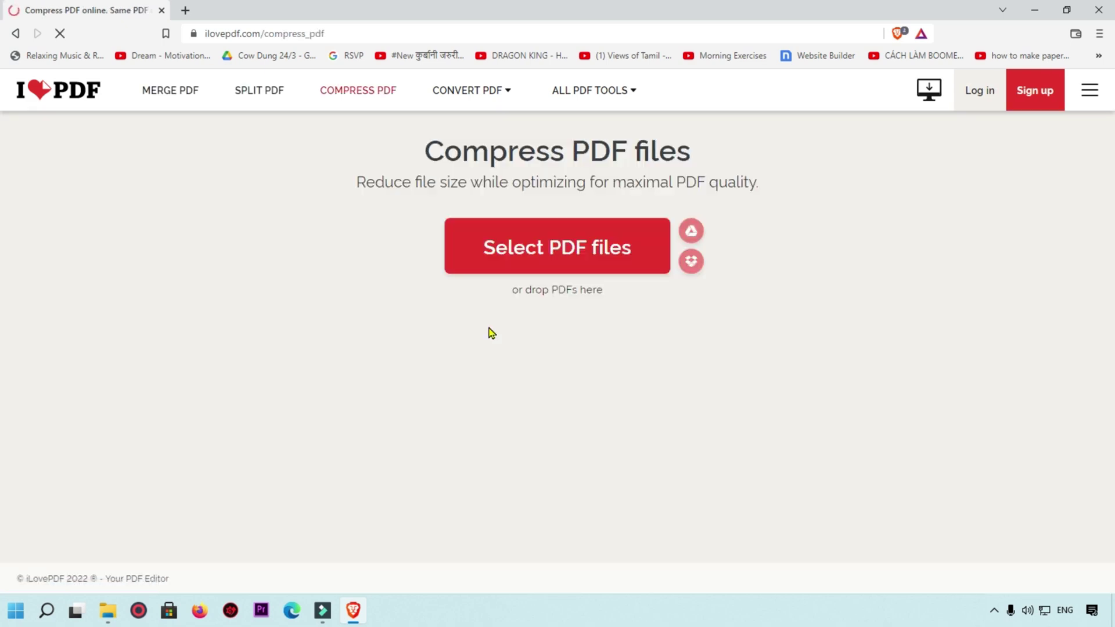
{"action": "left_click", "coordinate": [583, 255]}
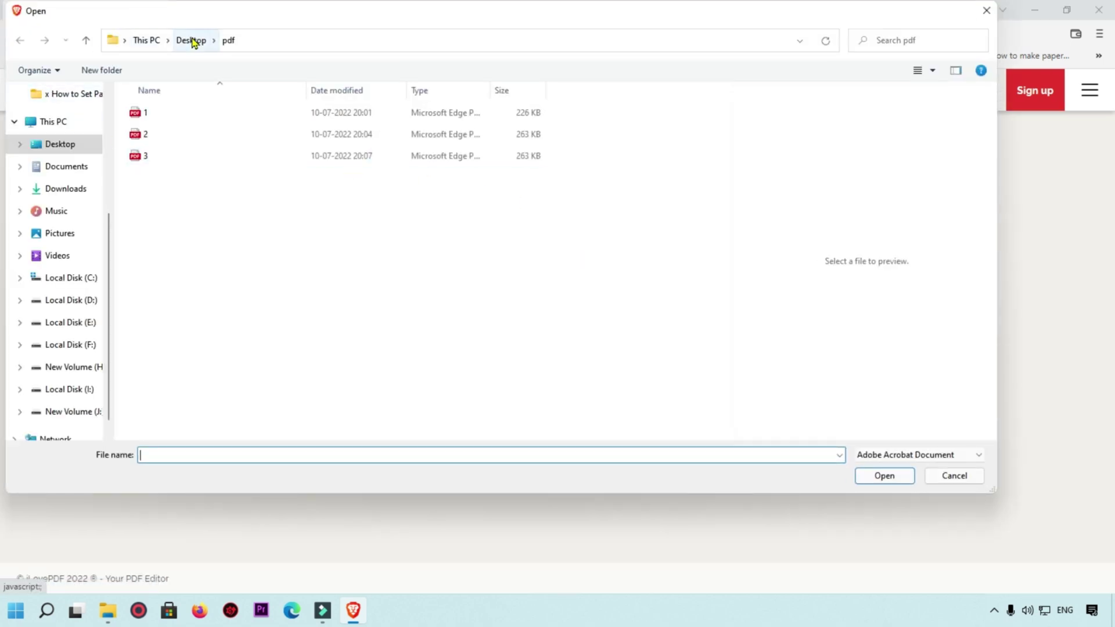
{"action": "left_click", "coordinate": [189, 40]}
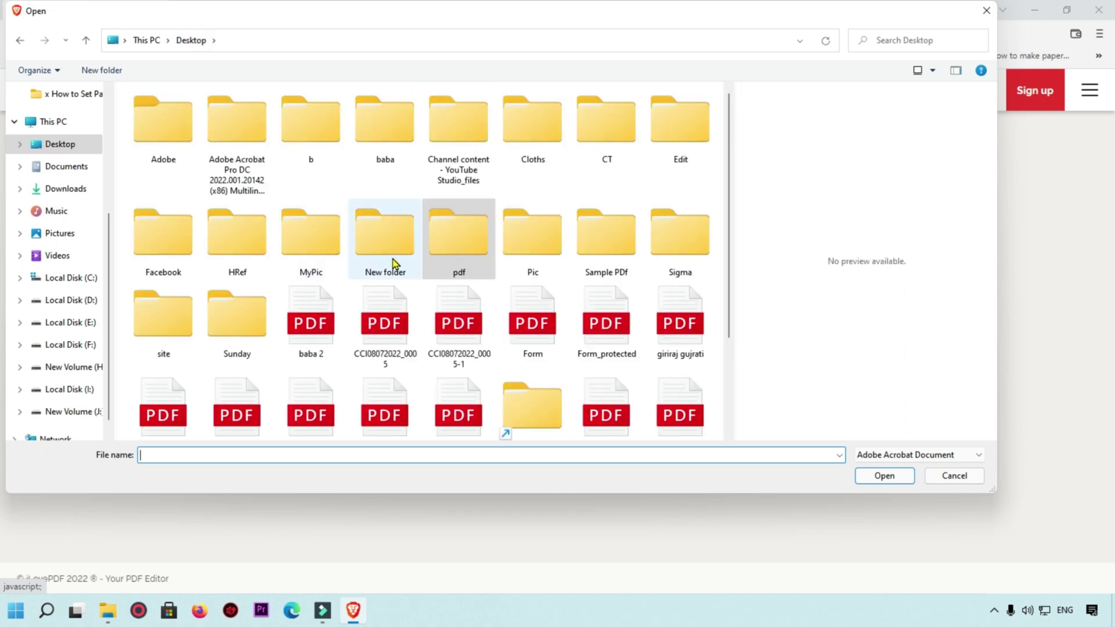
{"action": "double_click", "coordinate": [614, 246]}
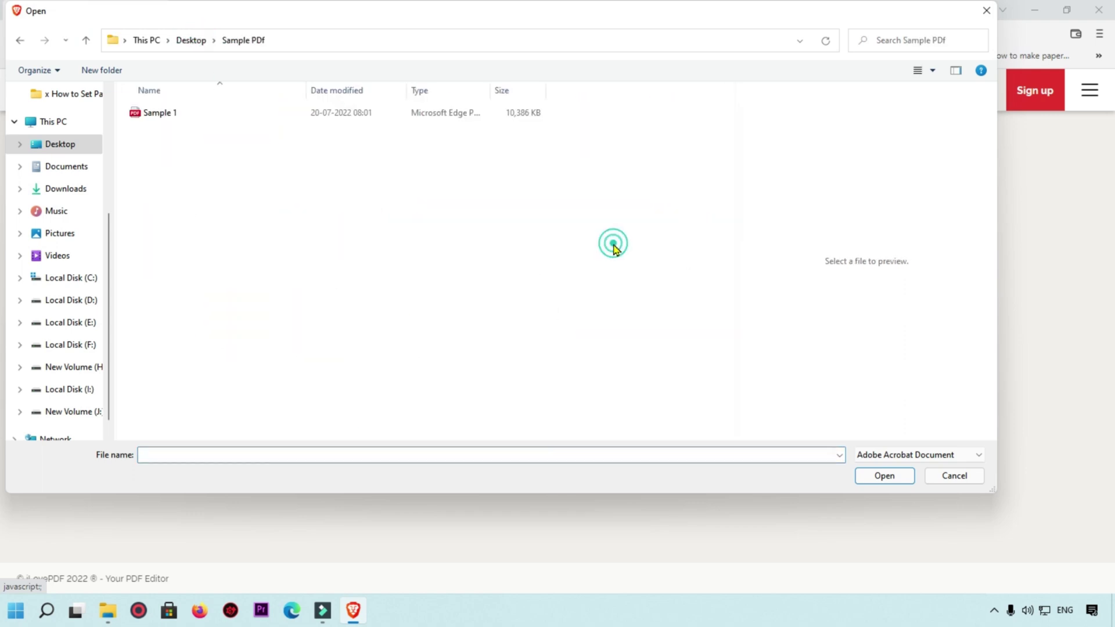
{"action": "left_click", "coordinate": [158, 112]}
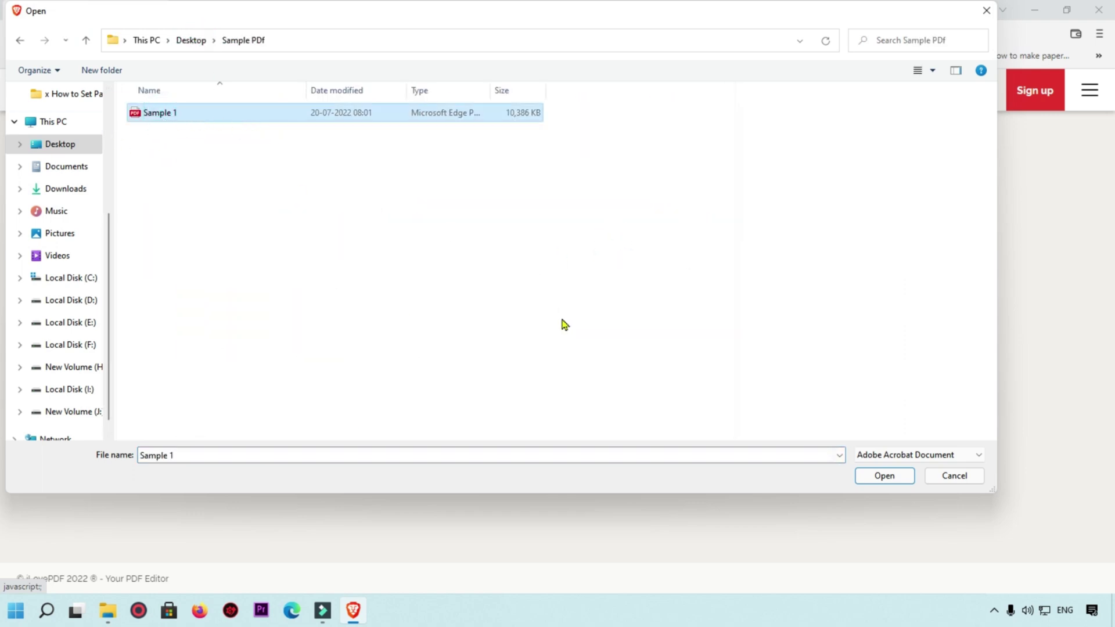
{"action": "left_click", "coordinate": [885, 475]}
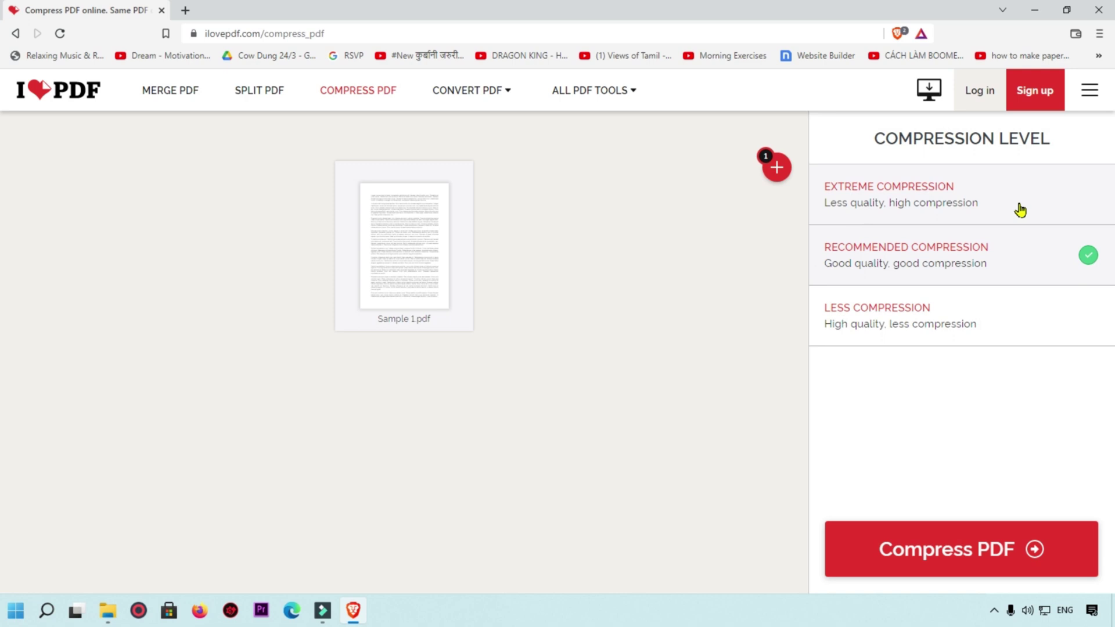
Step: After trying Less and Extreme levels, compress Sample 1 at Recommended Compression
{"action": "double_click", "coordinate": [876, 313]}
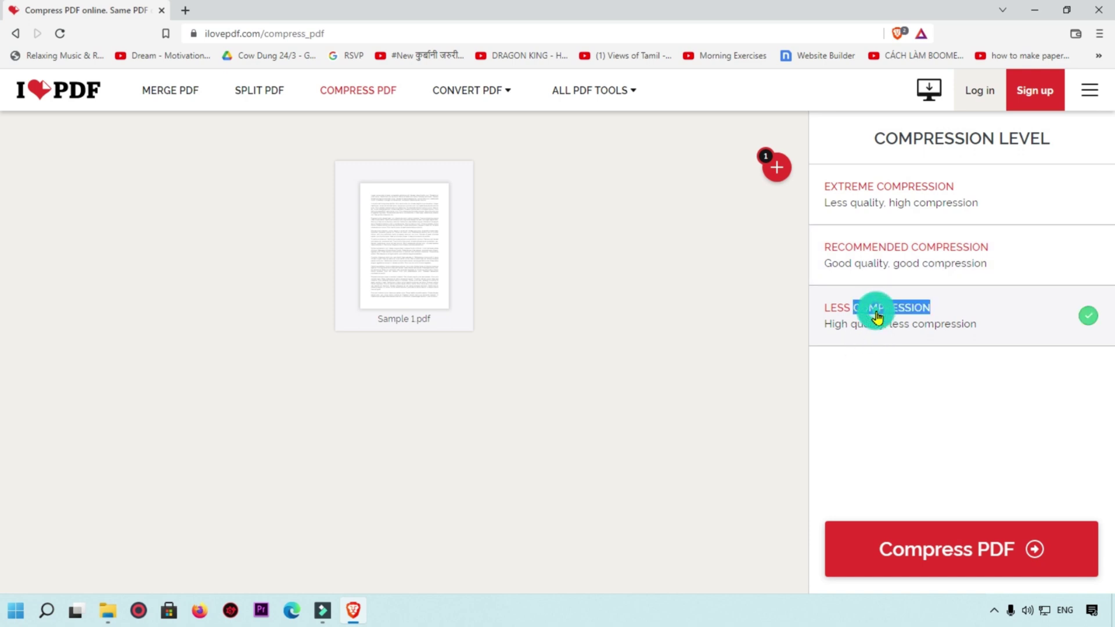
{"action": "left_click", "coordinate": [885, 256]}
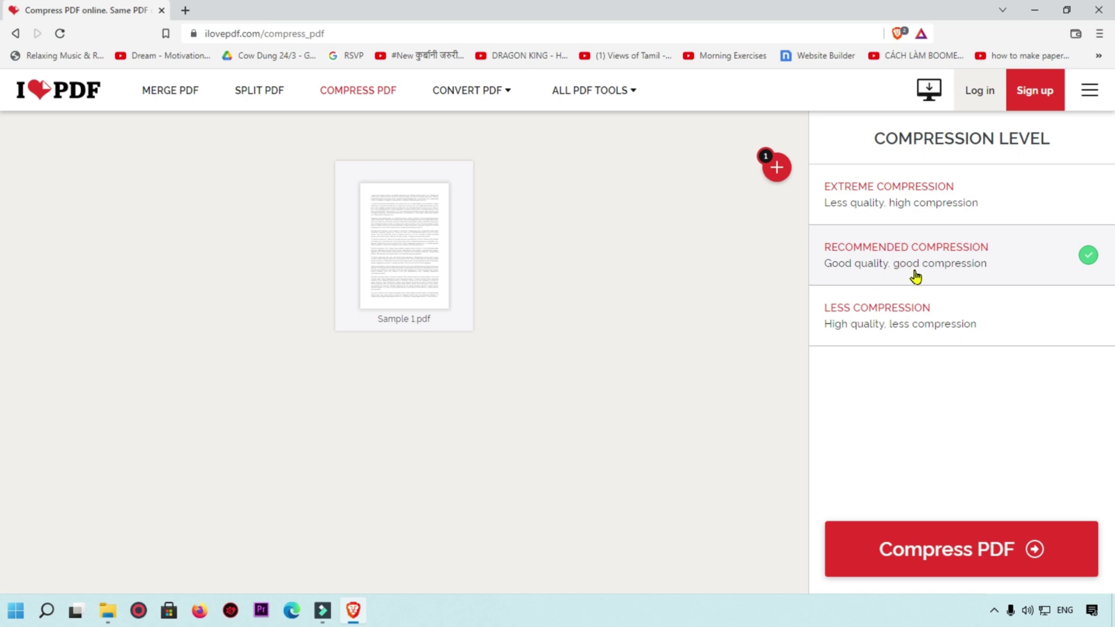
{"action": "left_click", "coordinate": [897, 201]}
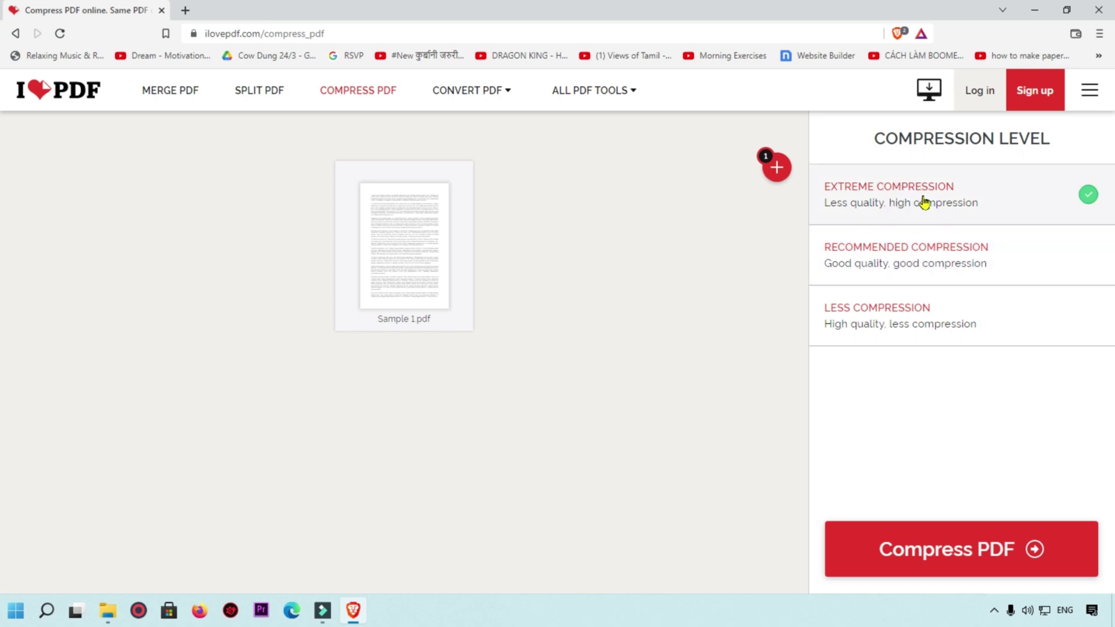
{"action": "left_click", "coordinate": [905, 263]}
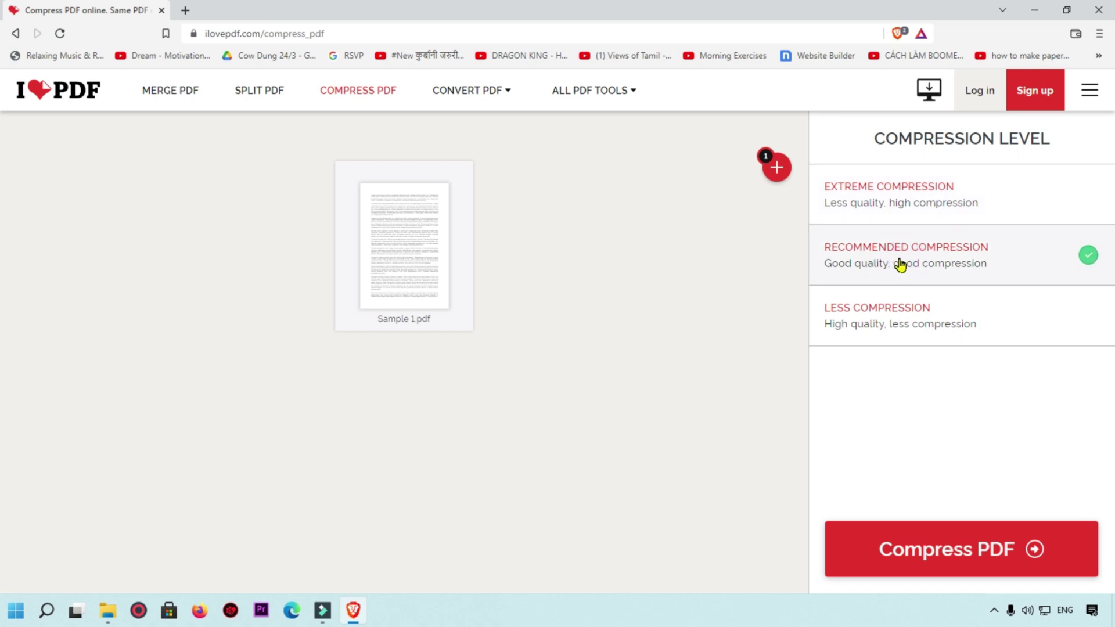
{"action": "left_click", "coordinate": [944, 566]}
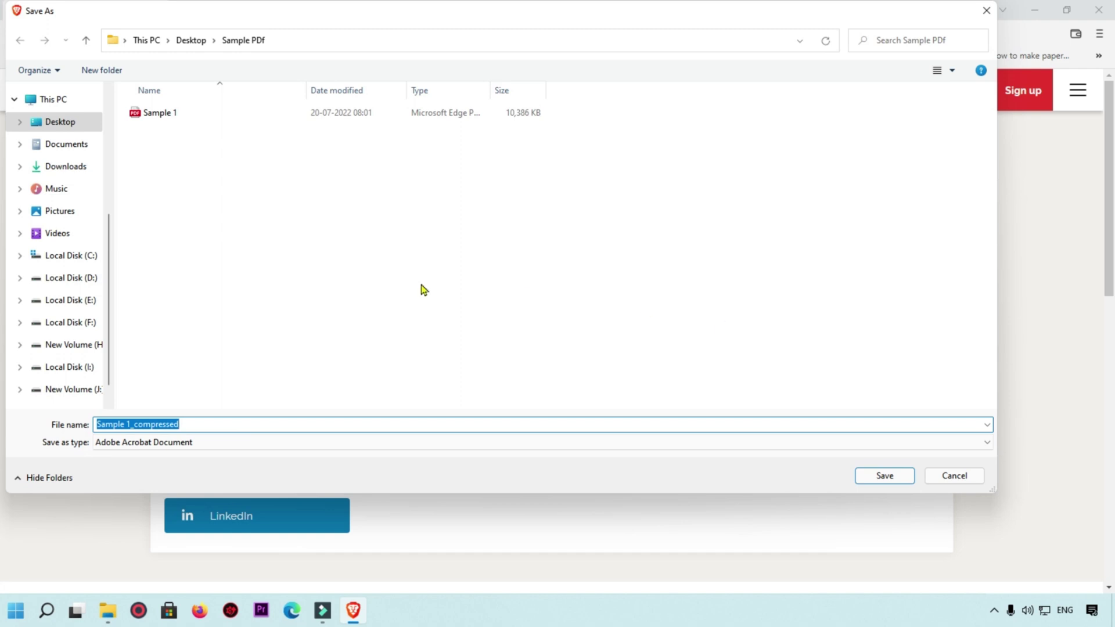
Step: Save the compressed PDF under the file name 'Compress 1'
{"action": "left_click", "coordinate": [208, 422]}
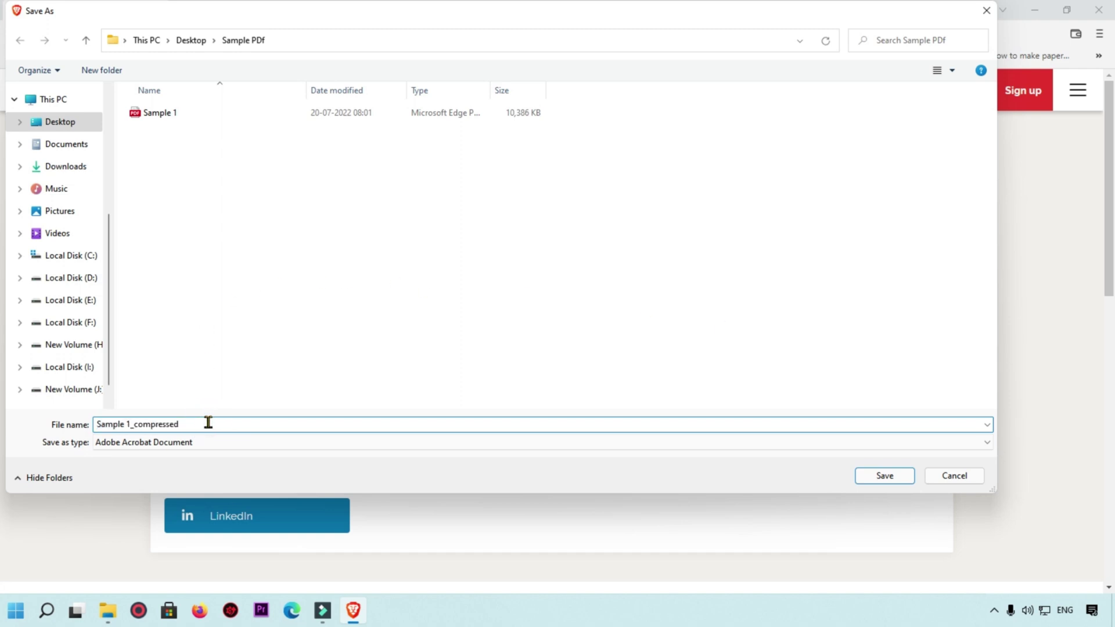
{"action": "key", "text": "BackSpace"}
{"action": "key", "text": "BackSpace"}
{"action": "key", "text": "BackSpace"}
{"action": "key", "text": "BackSpace"}
{"action": "key", "text": "BackSpace"}
{"action": "key", "text": "BackSpace"}
{"action": "key", "text": "BackSpace"}
{"action": "key", "text": "BackSpace"}
{"action": "key", "text": "BackSpace"}
{"action": "key", "text": "BackSpace"}
{"action": "key", "text": "BackSpace"}
{"action": "key", "text": "BackSpace"}
{"action": "key", "text": "BackSpace"}
{"action": "key", "text": "BackSpace"}
{"action": "key", "text": "BackSpace"}
{"action": "key", "text": "BackSpace"}
{"action": "key", "text": "BackSpace"}
{"action": "type", "text": "Compress 1"}
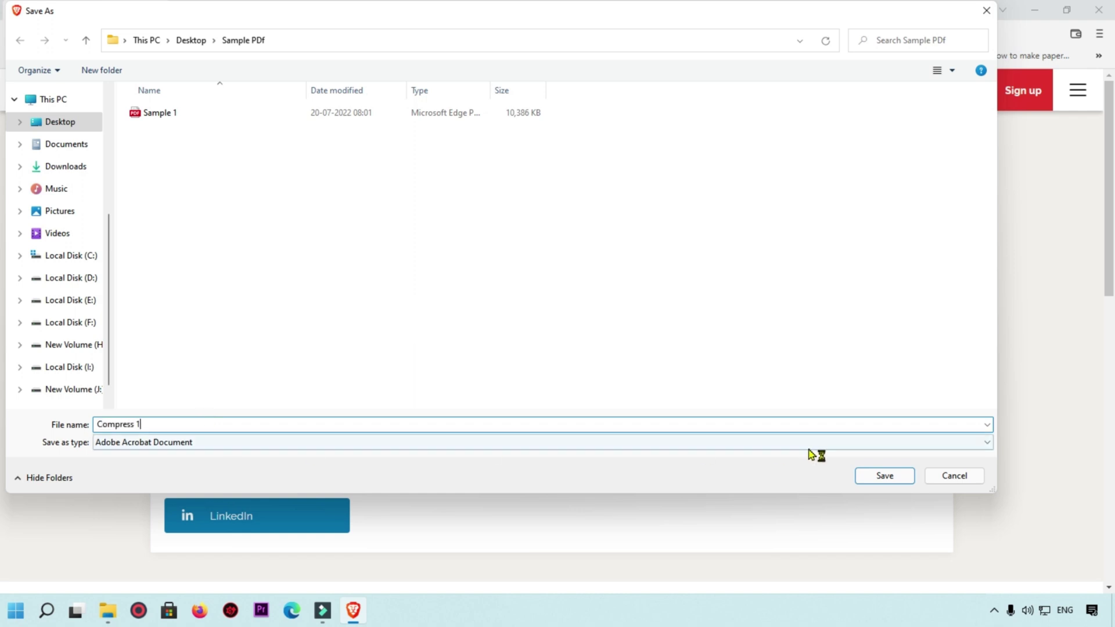
{"action": "left_click", "coordinate": [901, 477]}
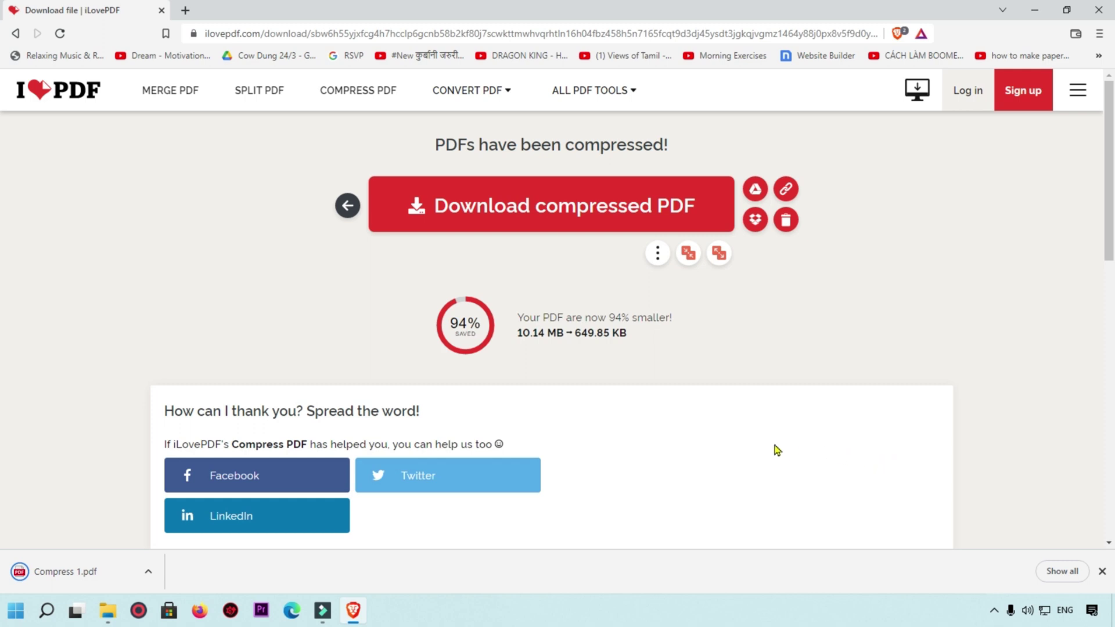
{"action": "left_click", "coordinate": [107, 610]}
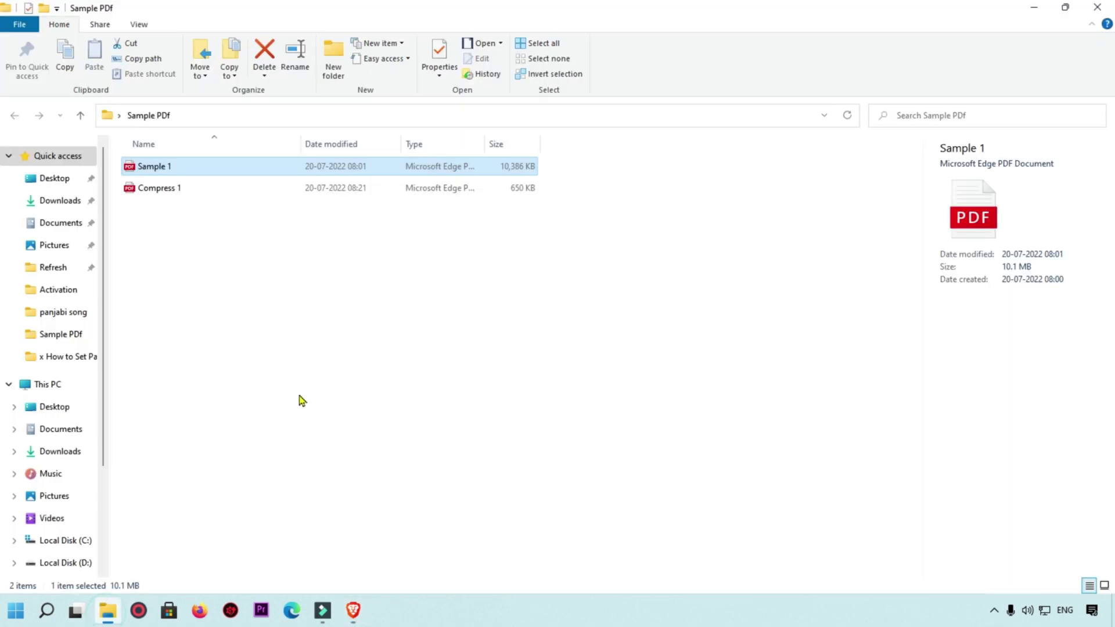
Step: Compare file properties: Sample 1 at 10.1 MB versus Compress 1 at 649 KB
{"action": "left_click", "coordinate": [301, 394]}
{"action": "left_click", "coordinate": [164, 190]}
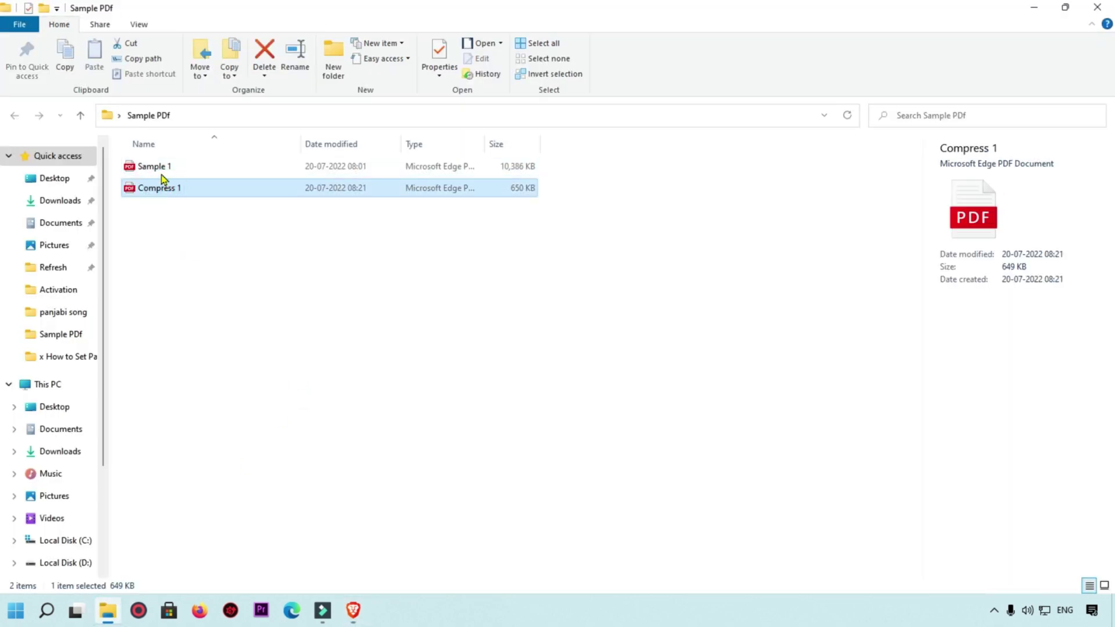
{"action": "left_click", "coordinate": [158, 168]}
{"action": "key", "text": "alt+Return"}
{"action": "left_click_drag", "start_coordinate": [264, 182], "coordinate": [467, 143]}
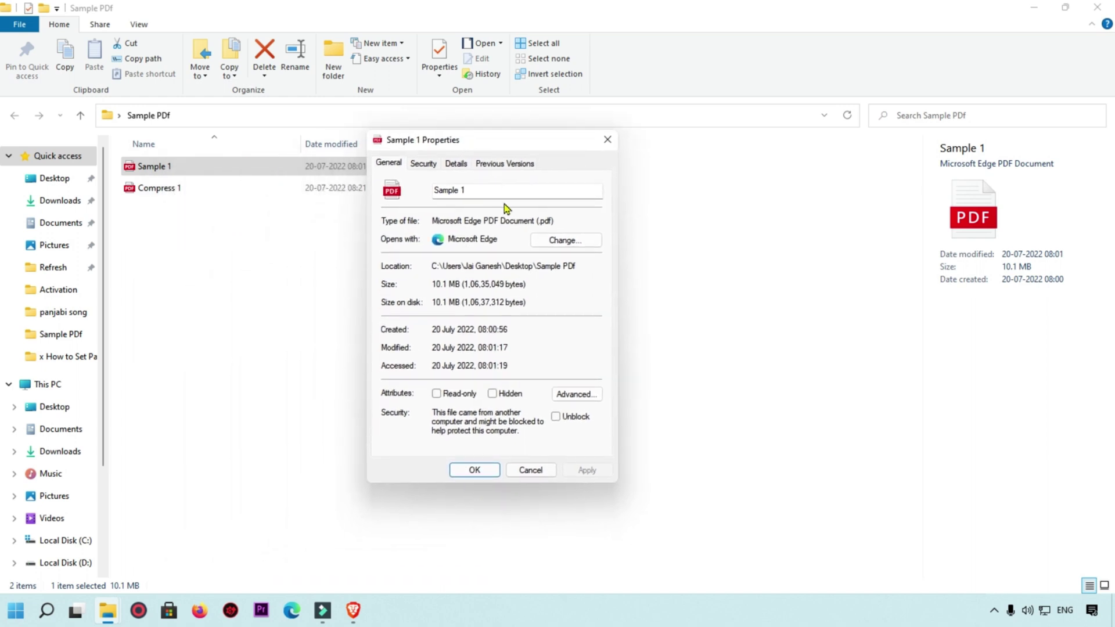
{"action": "left_click_drag", "start_coordinate": [431, 283], "coordinate": [448, 283]}
{"action": "key", "text": "Escape"}
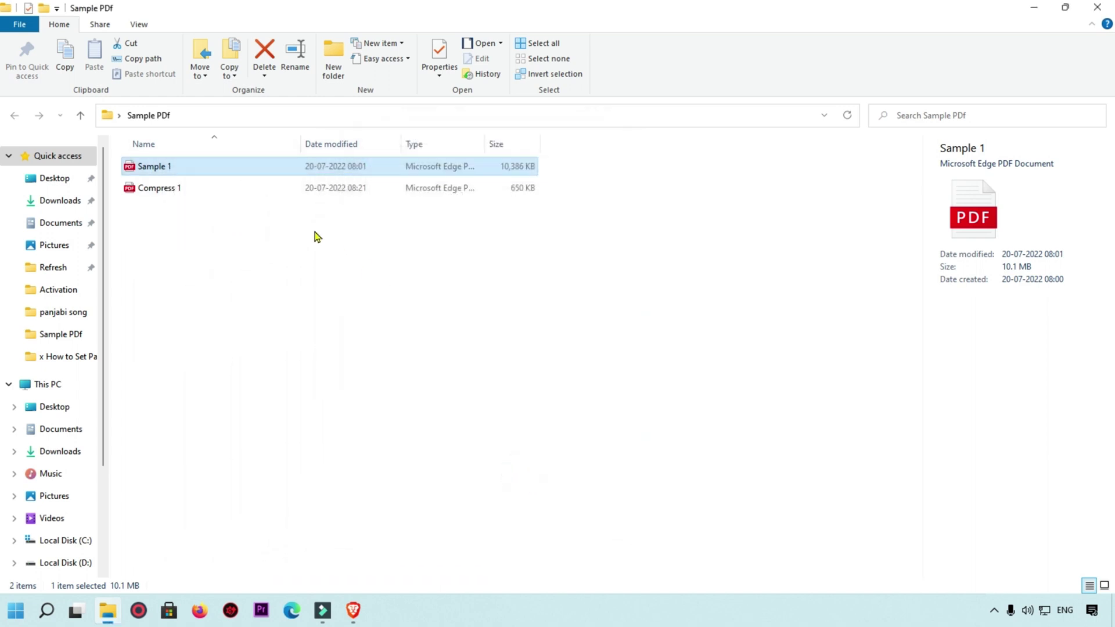
{"action": "right_click", "coordinate": [243, 187]}
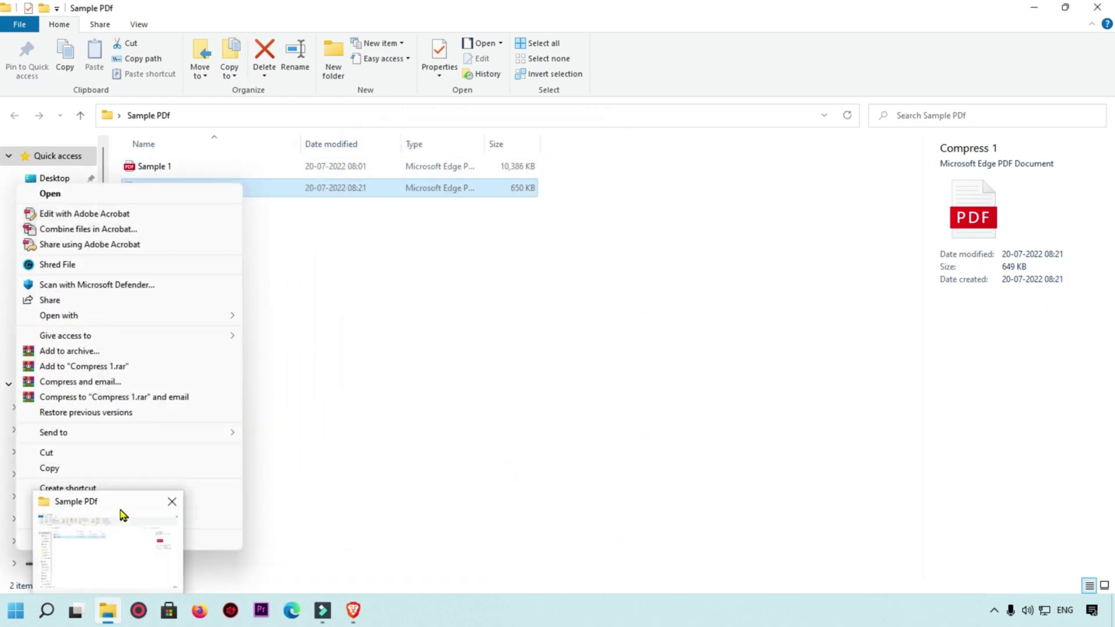
{"action": "left_click", "coordinate": [215, 537]}
{"action": "double_click", "coordinate": [318, 337]}
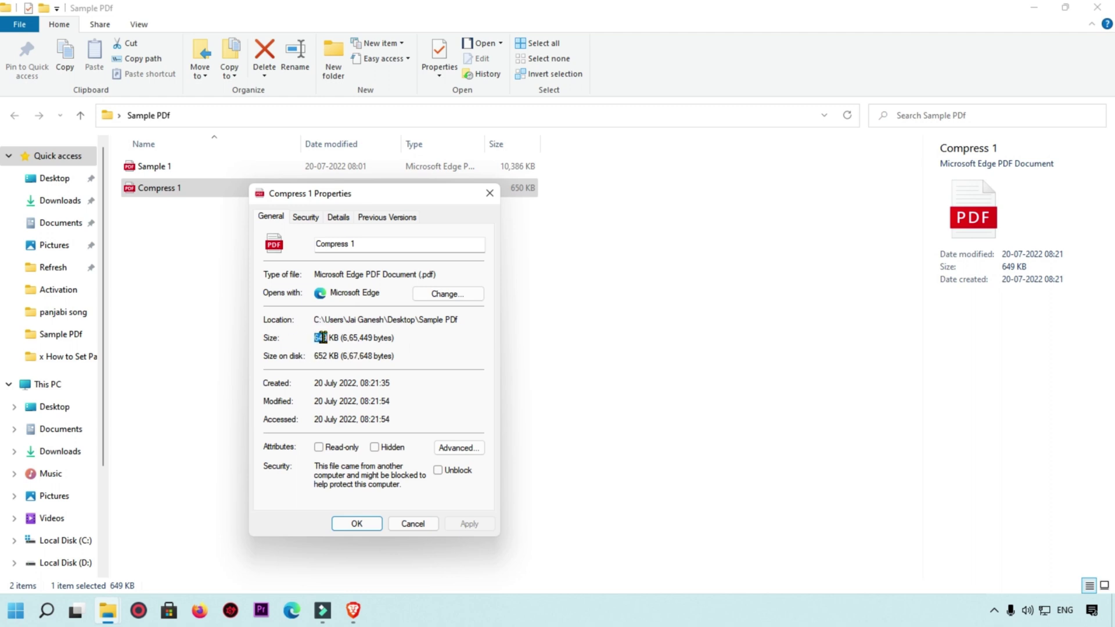
{"action": "key", "text": "Escape"}
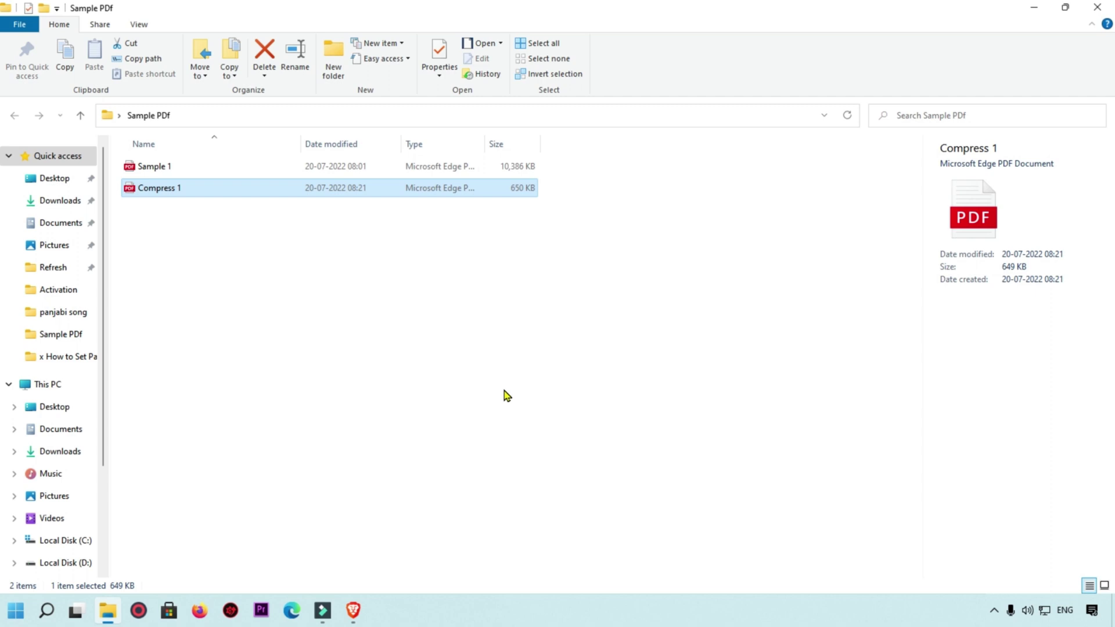
Step: Rename Compress 1 to 'Compress 1 - IlovePdf' and deselect it
{"action": "key", "text": "F2"}
{"action": "key", "text": "End"}
{"action": "type", "text": "- "}
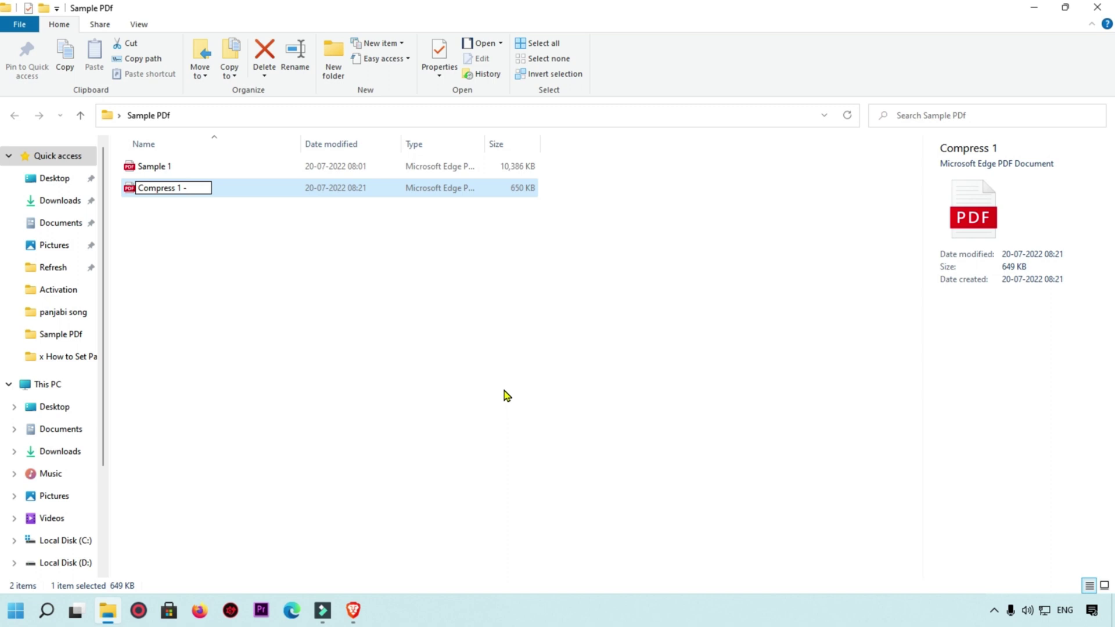
{"action": "type", "text": "IlovePdf"}
{"action": "key", "text": "Return"}
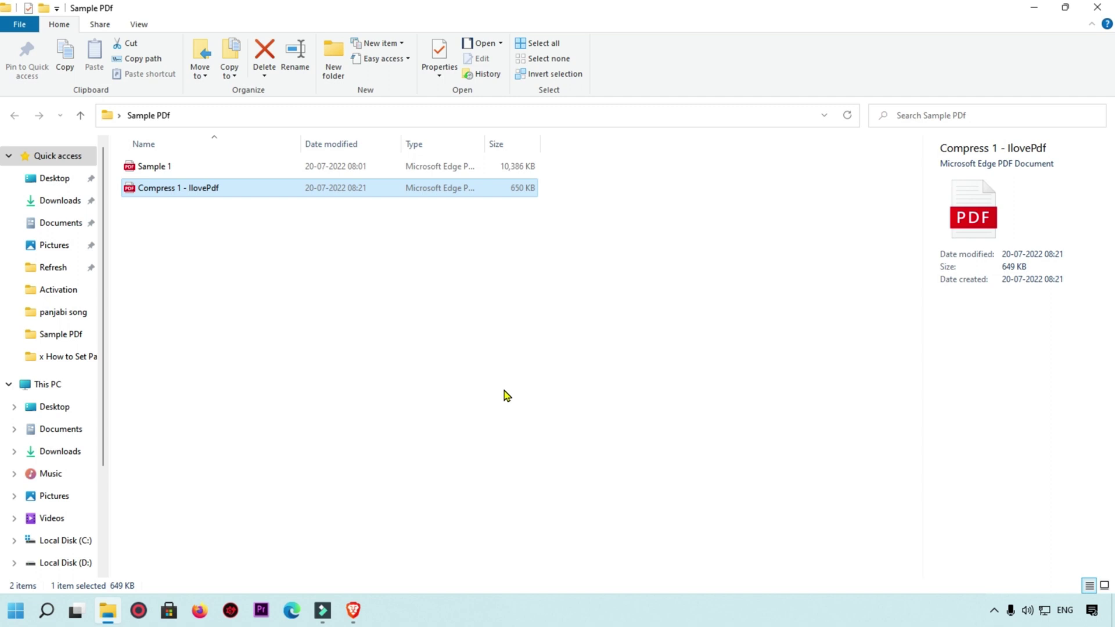
{"action": "left_click", "coordinate": [158, 291]}
{"action": "left_click", "coordinate": [218, 270]}
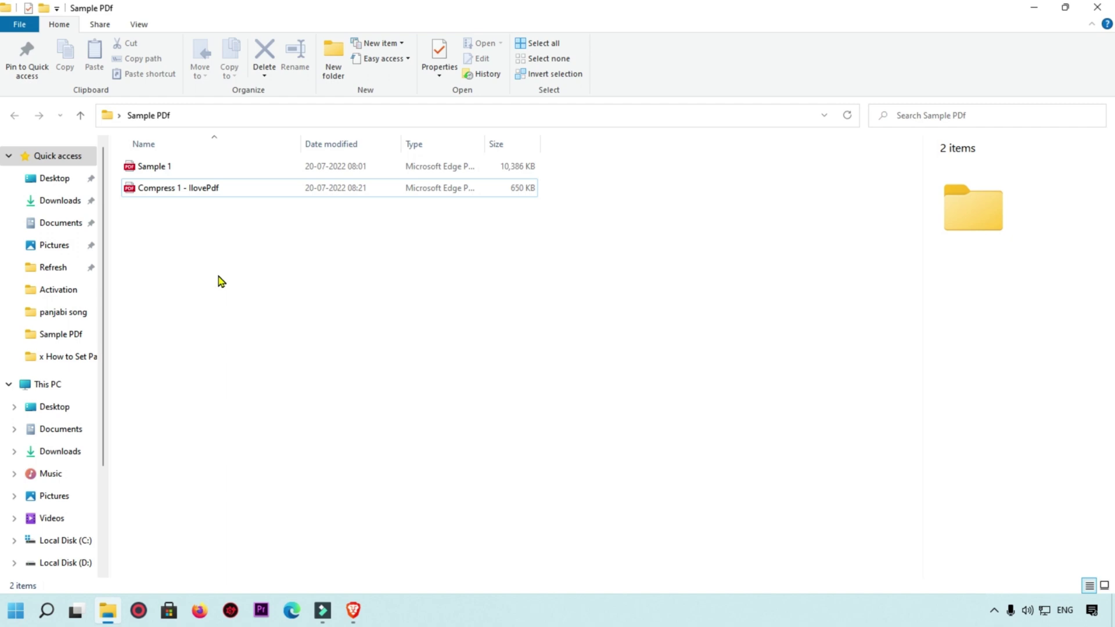
{"action": "left_click", "coordinate": [17, 616]}
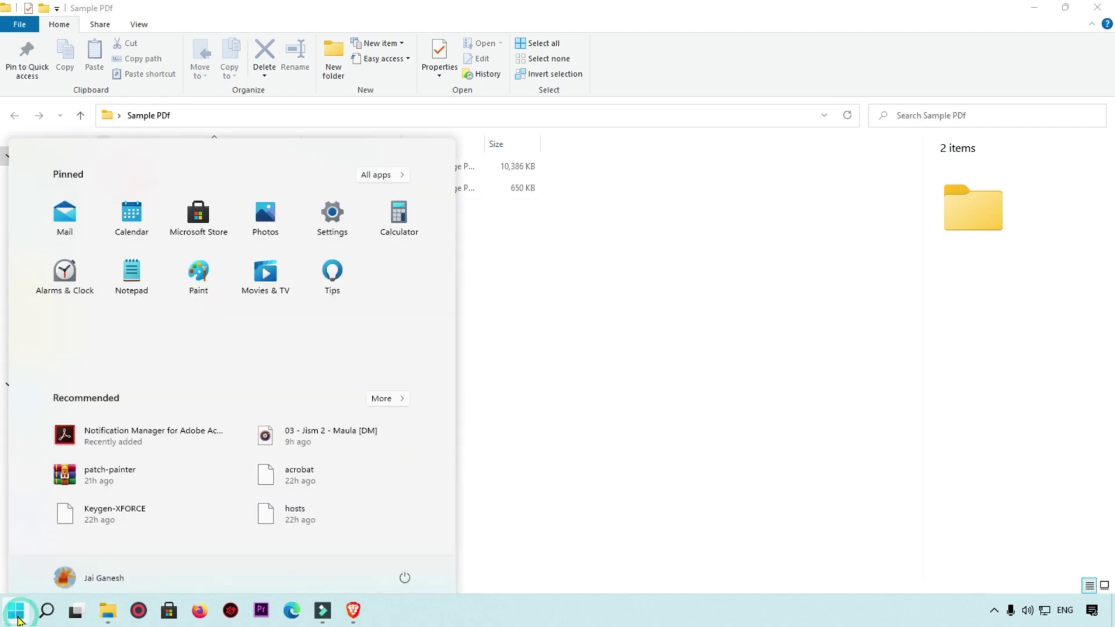
Step: Launch Acrobat, decline the default-app prompt, and open Sample 1 from Desktop > Sample PDF
{"action": "type", "text": "ad"}
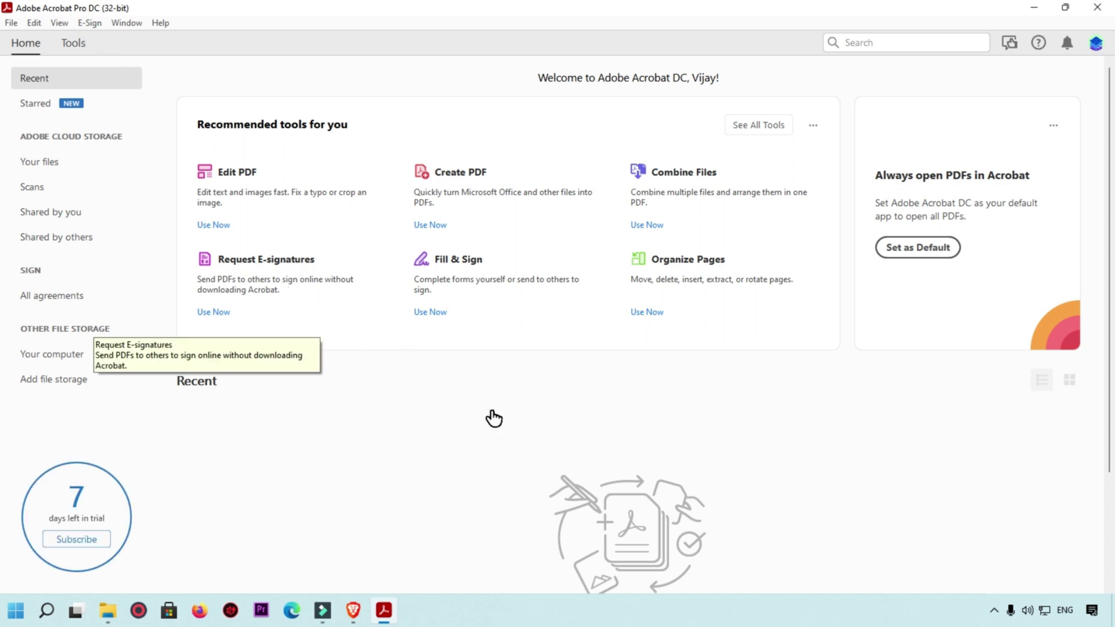
{"action": "left_click", "coordinate": [693, 335]}
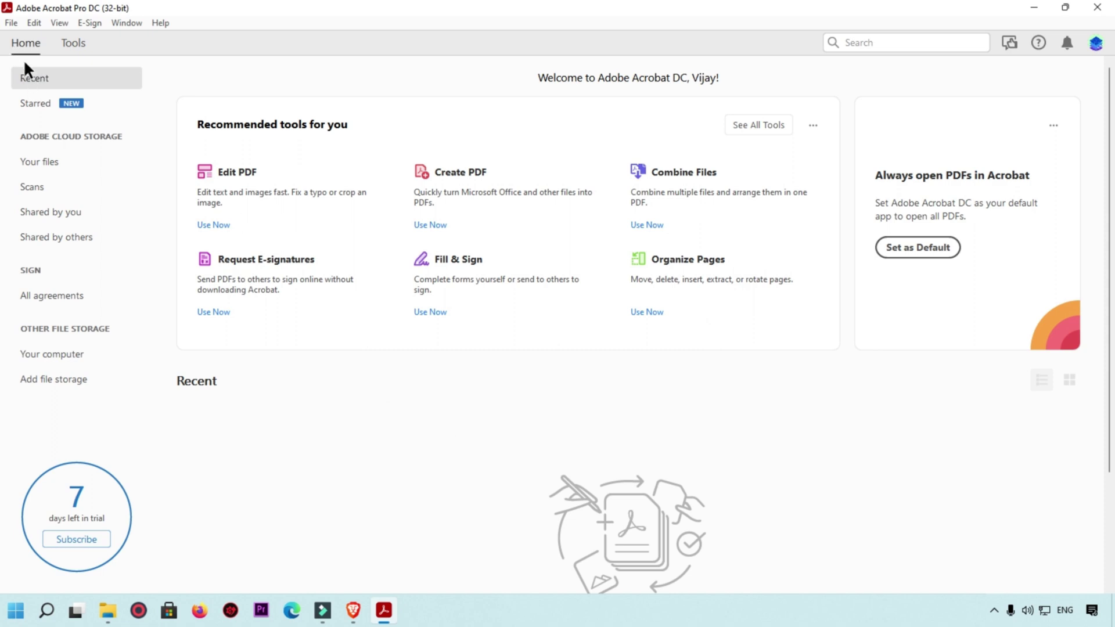
{"action": "left_click", "coordinate": [11, 22]}
{"action": "left_click", "coordinate": [34, 43]}
{"action": "left_click", "coordinate": [61, 152]}
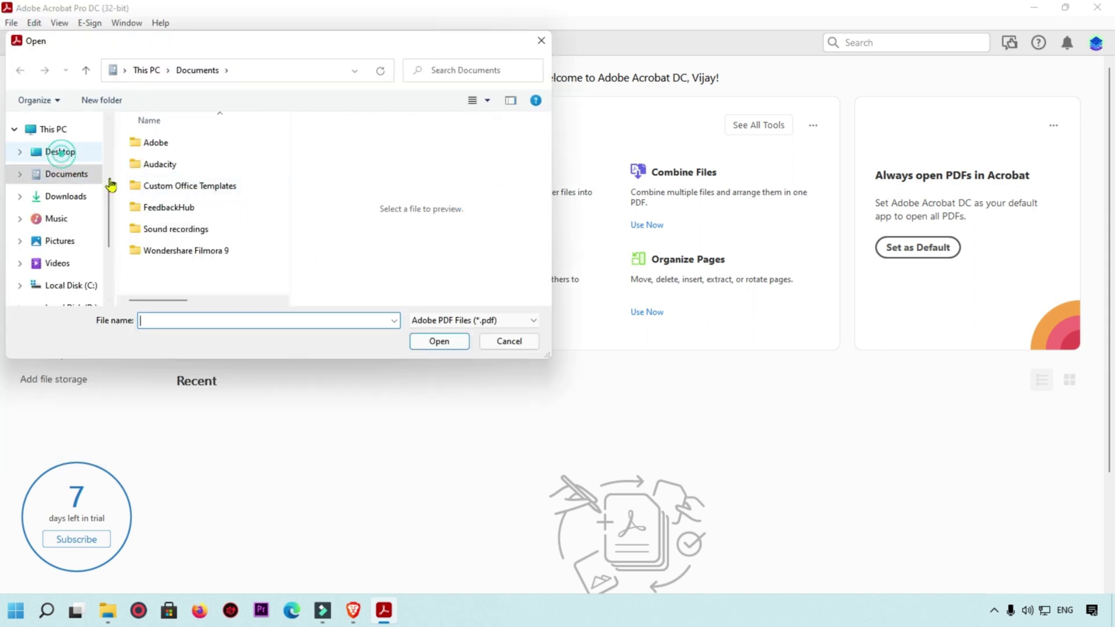
{"action": "double_click", "coordinate": [155, 163]}
{"action": "left_click", "coordinate": [154, 163]}
{"action": "left_click", "coordinate": [432, 342]}
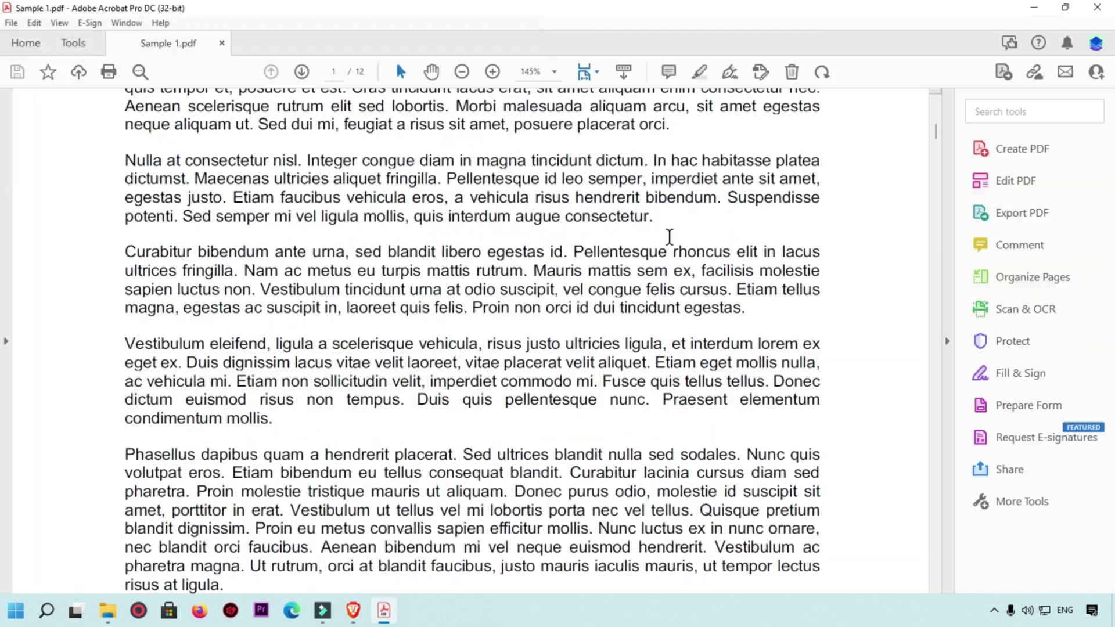
{"action": "scroll", "coordinate": [669, 237], "scroll_direction": "up", "scroll_amount": 10}
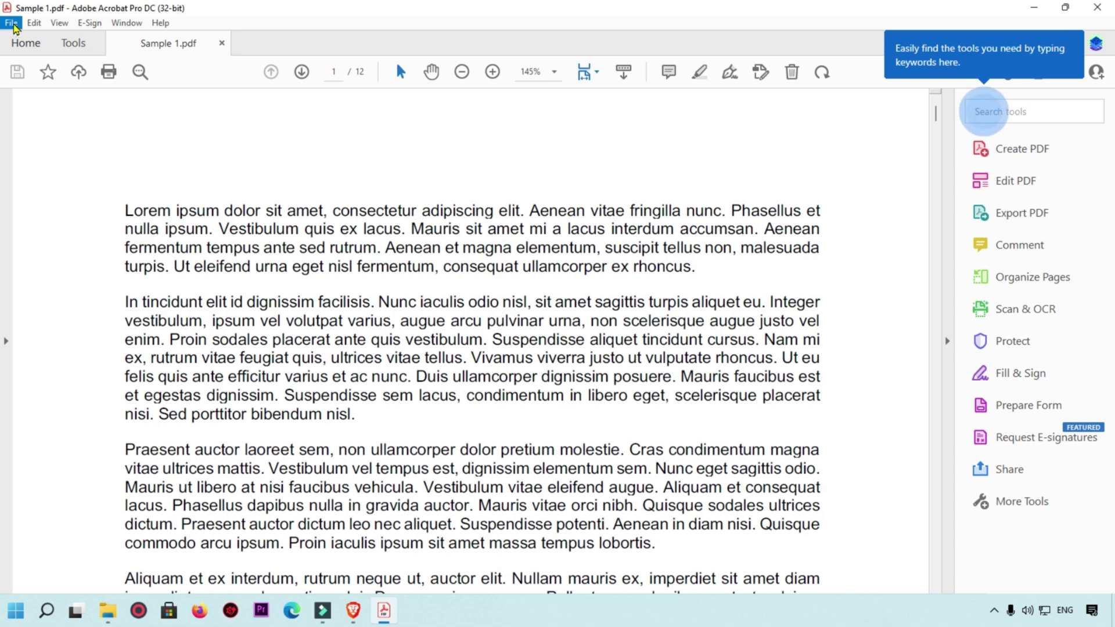
Step: Create a Reduced Size PDF of Sample 1 compatible with Acrobat 4.0 and later
{"action": "left_click", "coordinate": [13, 25]}
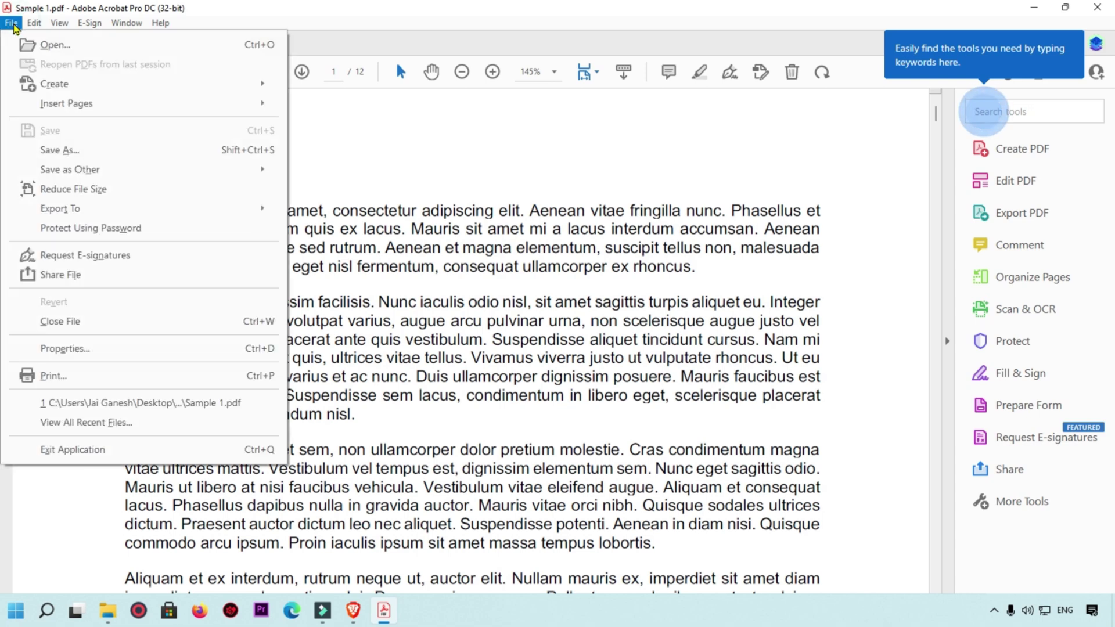
{"action": "mouse_move", "coordinate": [74, 174]}
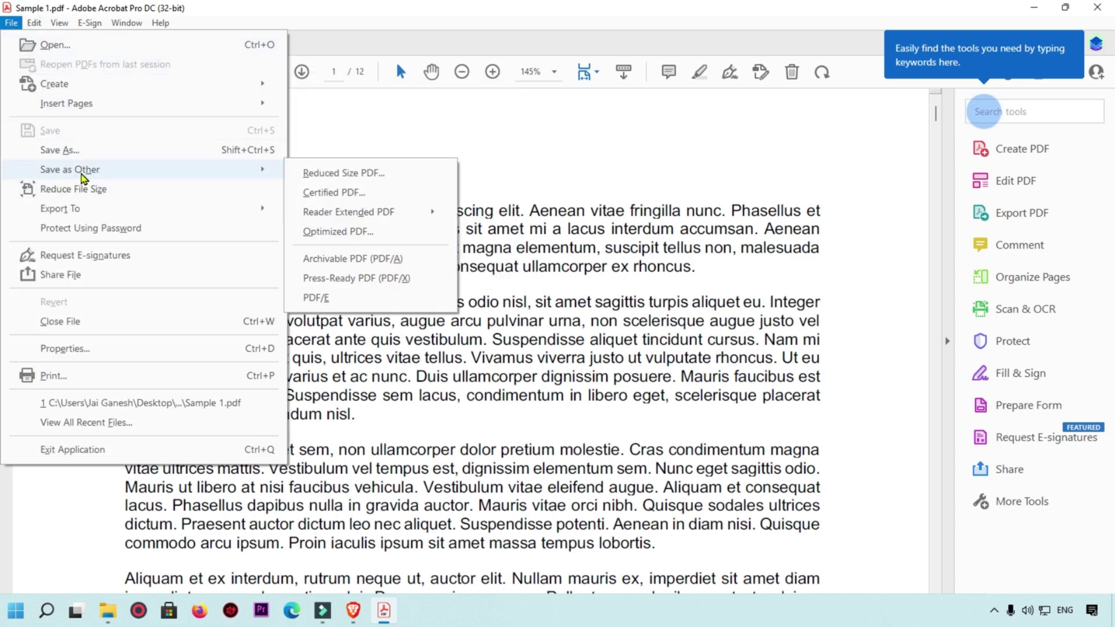
{"action": "left_click", "coordinate": [342, 174]}
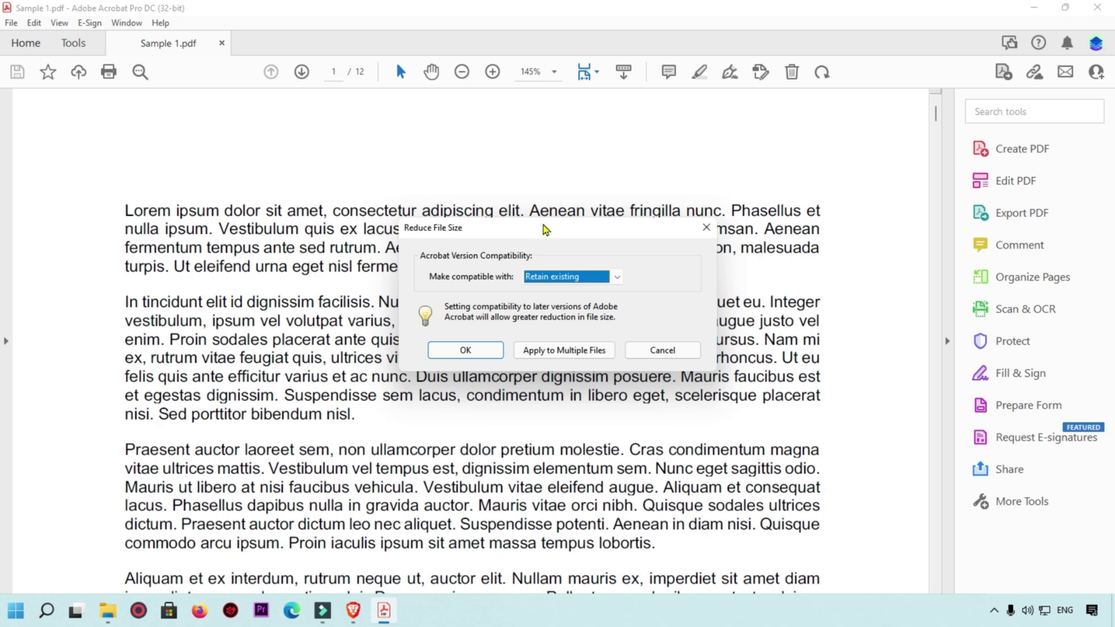
{"action": "left_click", "coordinate": [616, 276]}
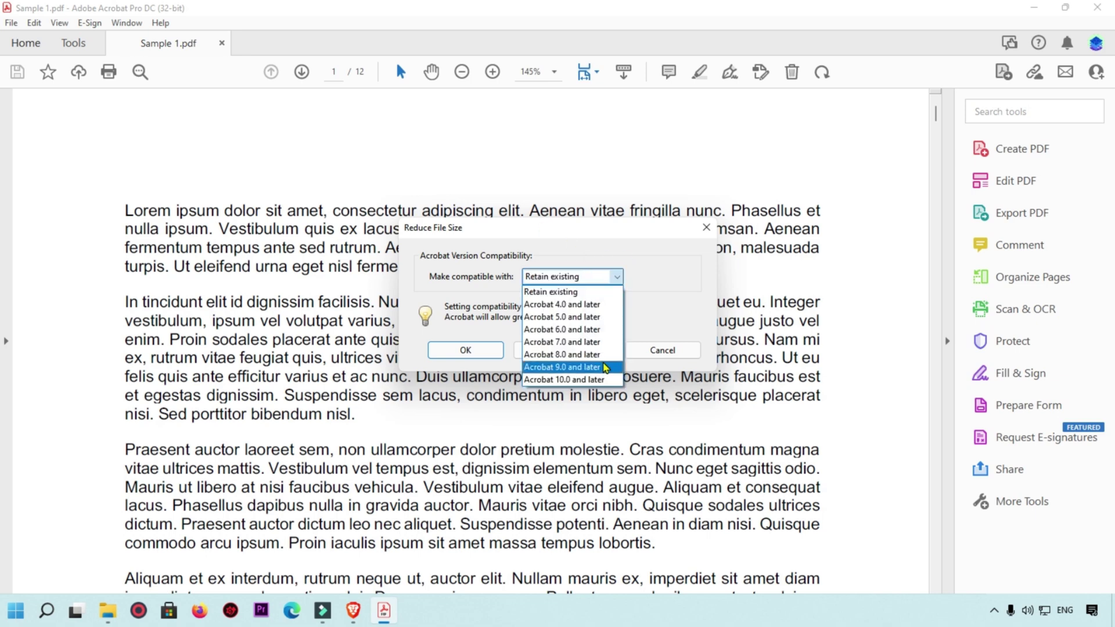
{"action": "left_click", "coordinate": [582, 304]}
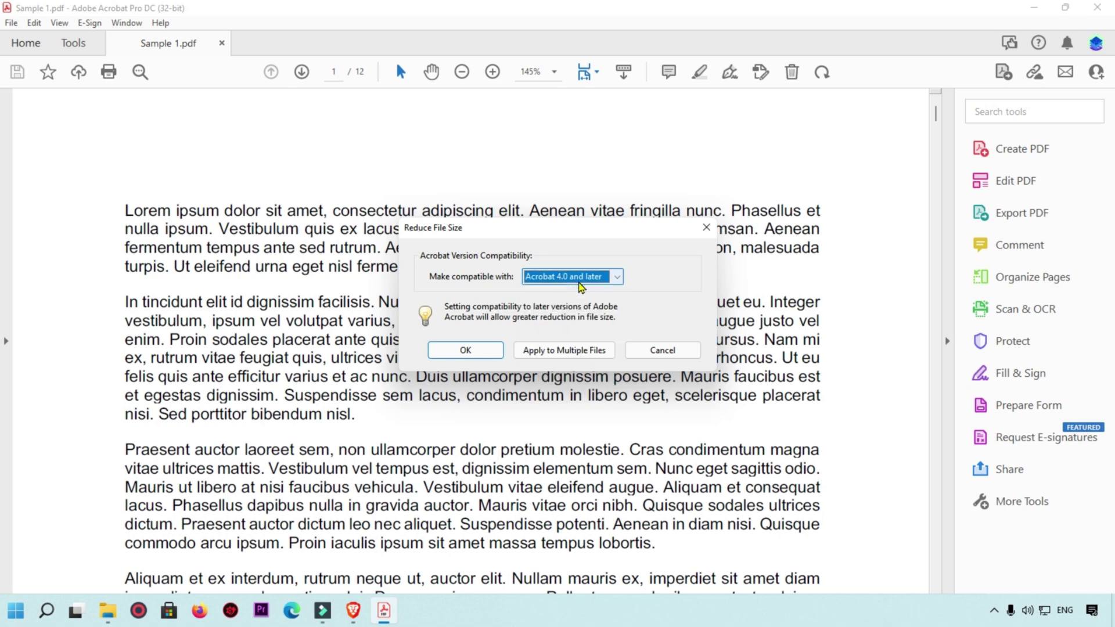
{"action": "left_click", "coordinate": [467, 350]}
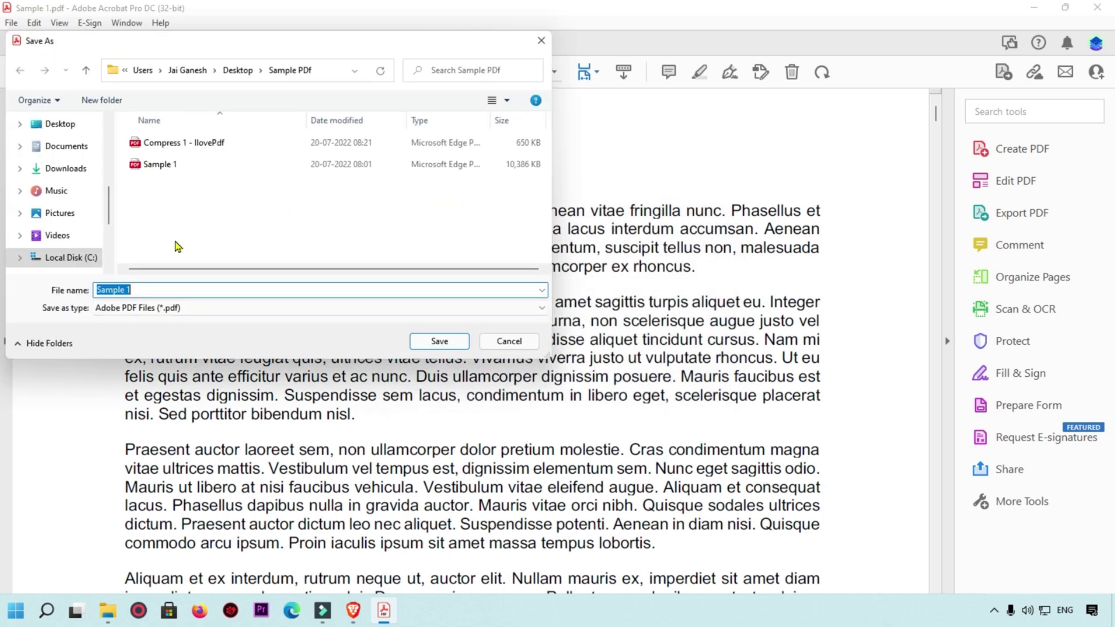
Step: Save the reduced copy as 'Compress 2 Acrobat' and minimize Acrobat
{"action": "left_click", "coordinate": [168, 289]}
{"action": "key", "text": "BackSpace"}
{"action": "key", "text": "BackSpace"}
{"action": "key", "text": "BackSpace"}
{"action": "key", "text": "BackSpace"}
{"action": "key", "text": "BackSpace"}
{"action": "key", "text": "BackSpace"}
{"action": "key", "text": "BackSpace"}
{"action": "key", "text": "BackSpace"}
{"action": "type", "text": "Compress 2 Acrobat"}
{"action": "left_click", "coordinate": [435, 341]}
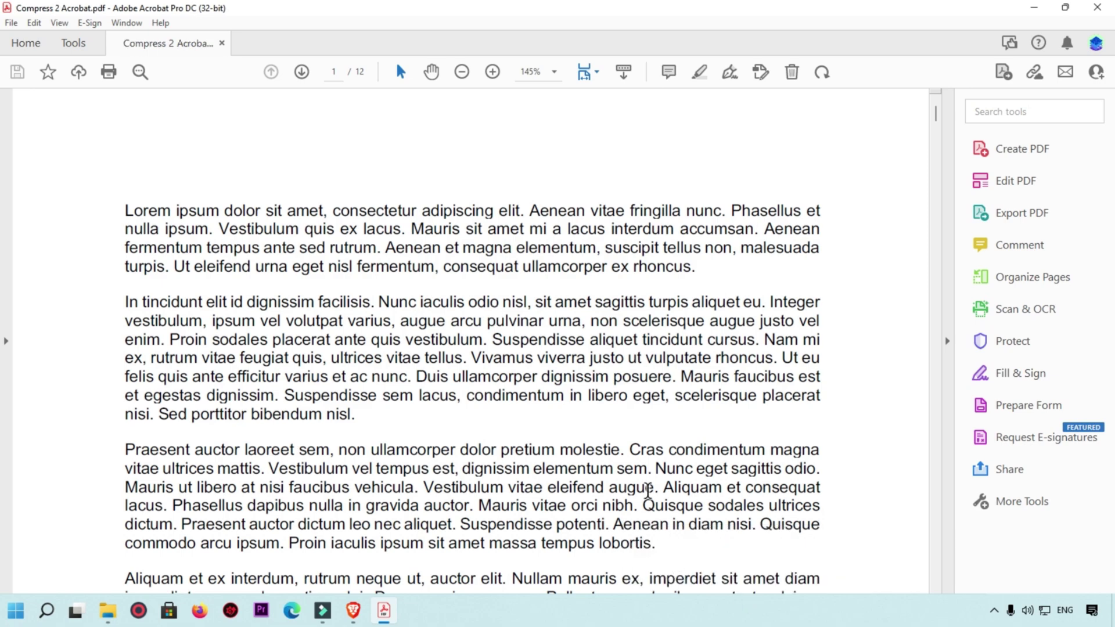
{"action": "left_click", "coordinate": [1034, 7]}
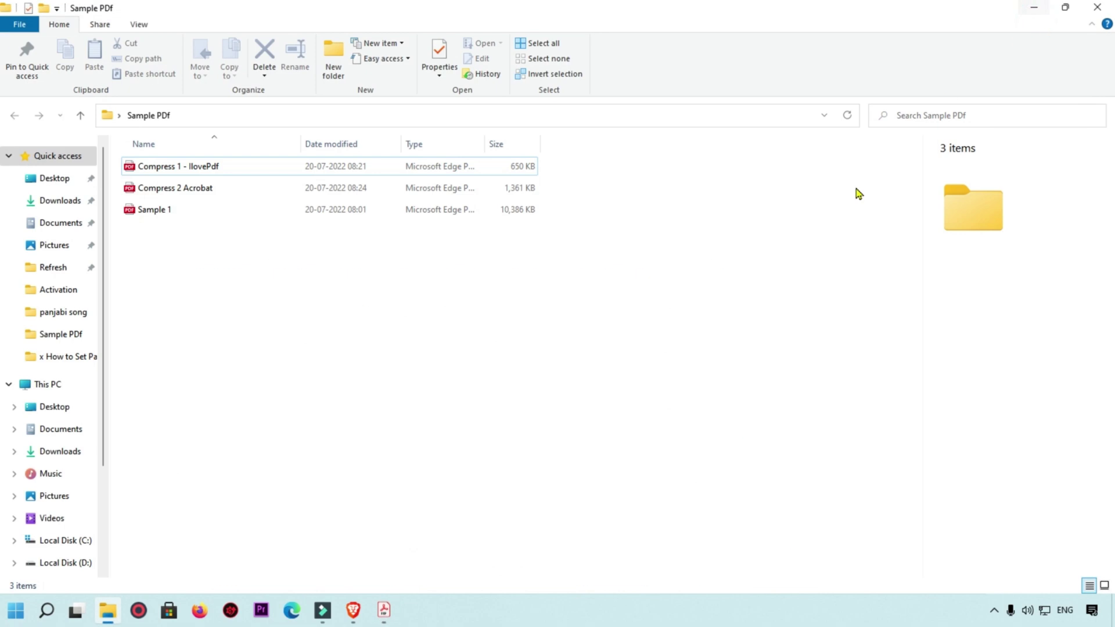
Step: Compare Compress 2 Acrobat (1.32 MB) with Sample 1 (10.1 MB), then return to Brave
{"action": "left_click", "coordinate": [203, 190]}
{"action": "left_click", "coordinate": [145, 212]}
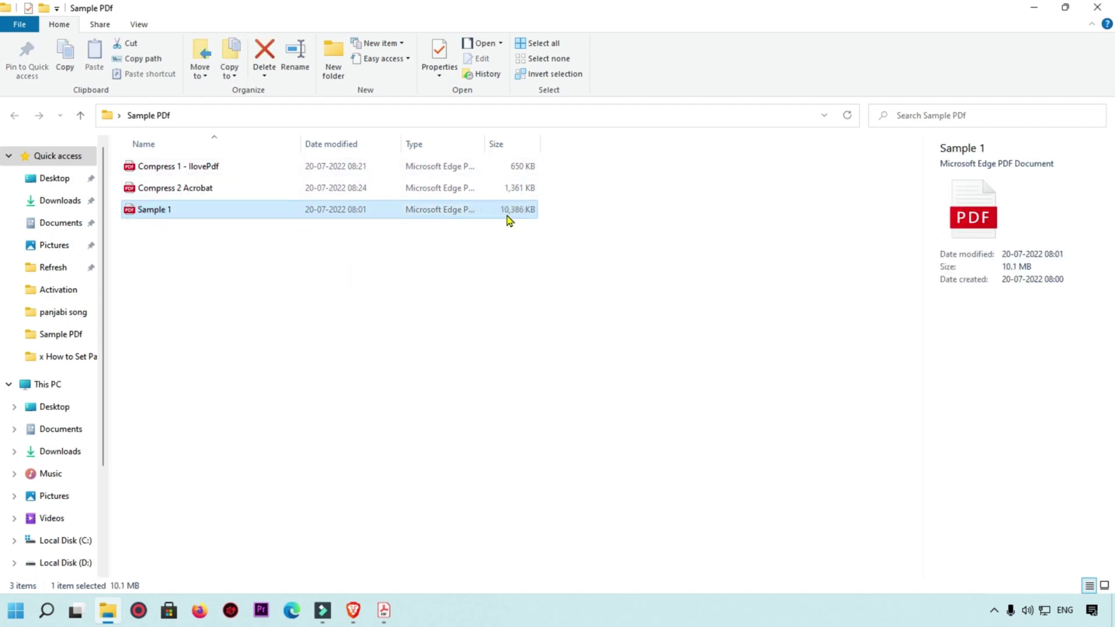
{"action": "left_click", "coordinate": [214, 197]}
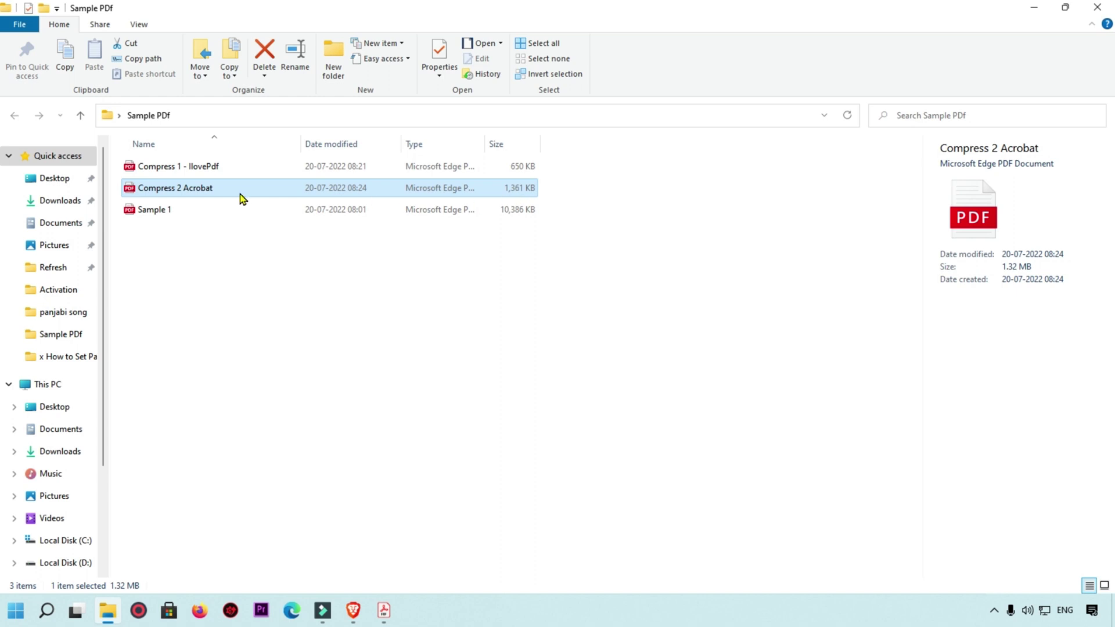
{"action": "left_click", "coordinate": [330, 381]}
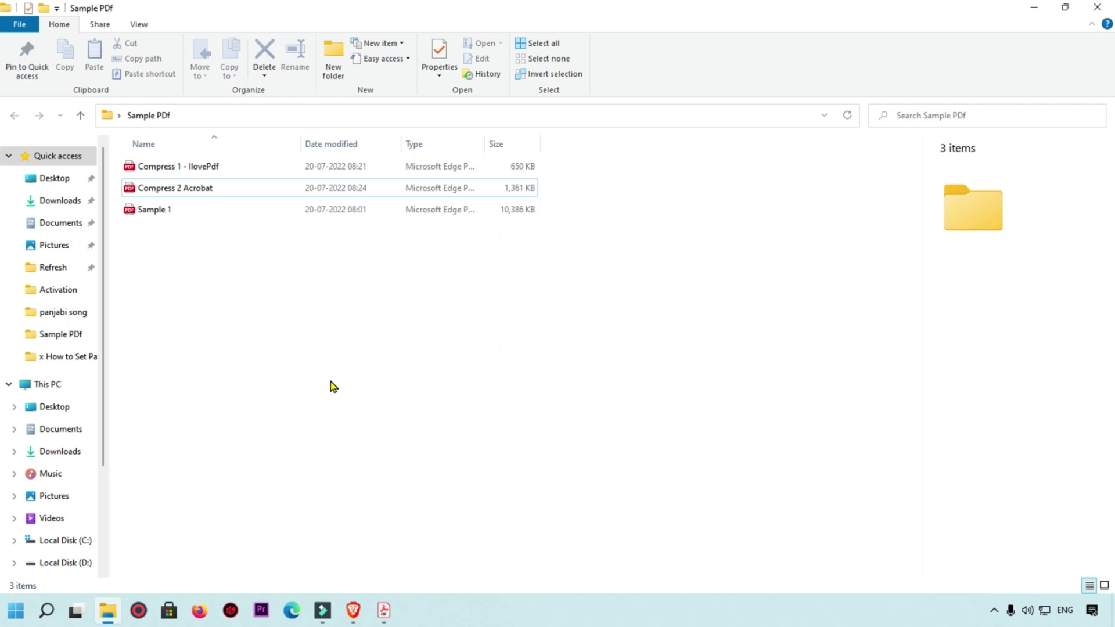
{"action": "left_click", "coordinate": [353, 608]}
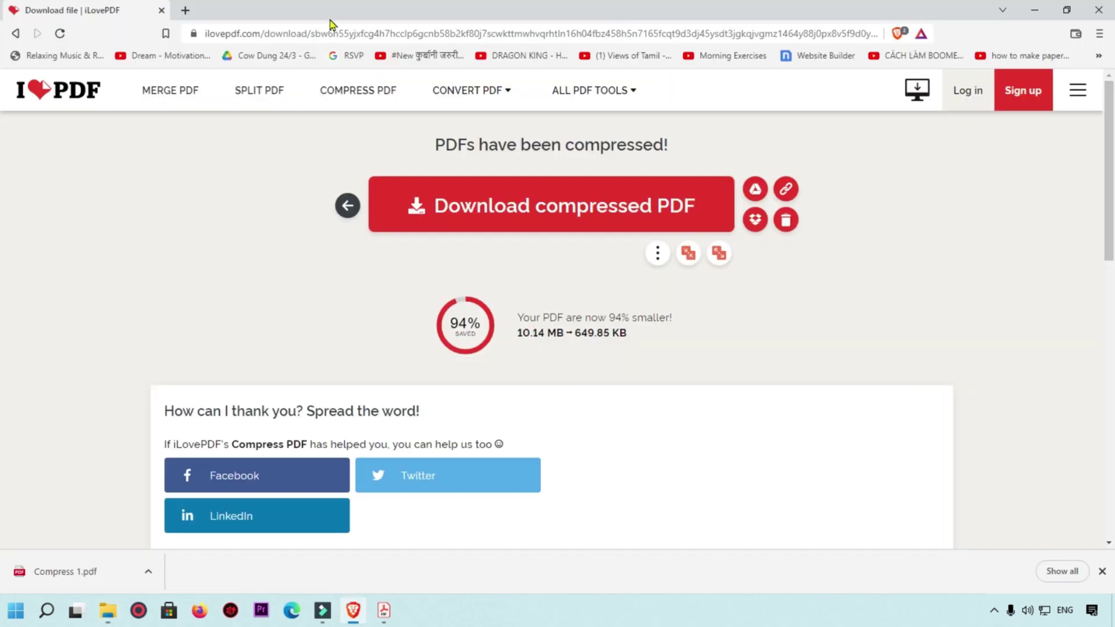
Step: Search Google for 'sejda', open its Compress PDF page, and start a PDF upload
{"action": "left_click", "coordinate": [321, 33]}
{"action": "type", "text": "google.com"}
{"action": "key", "text": "Return"}
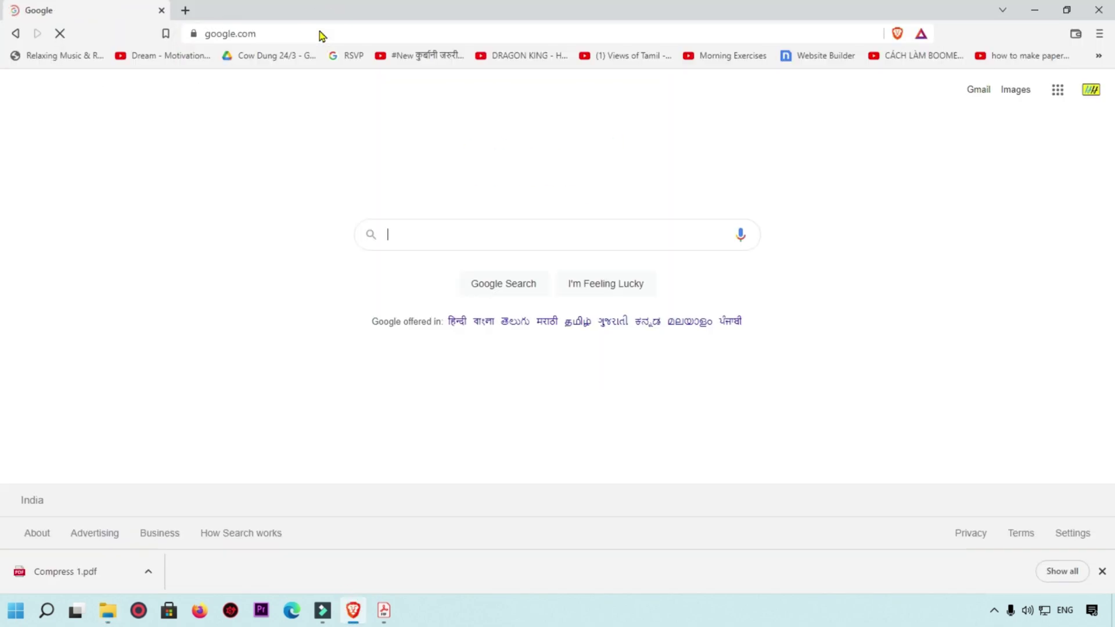
{"action": "type", "text": "sejda"}
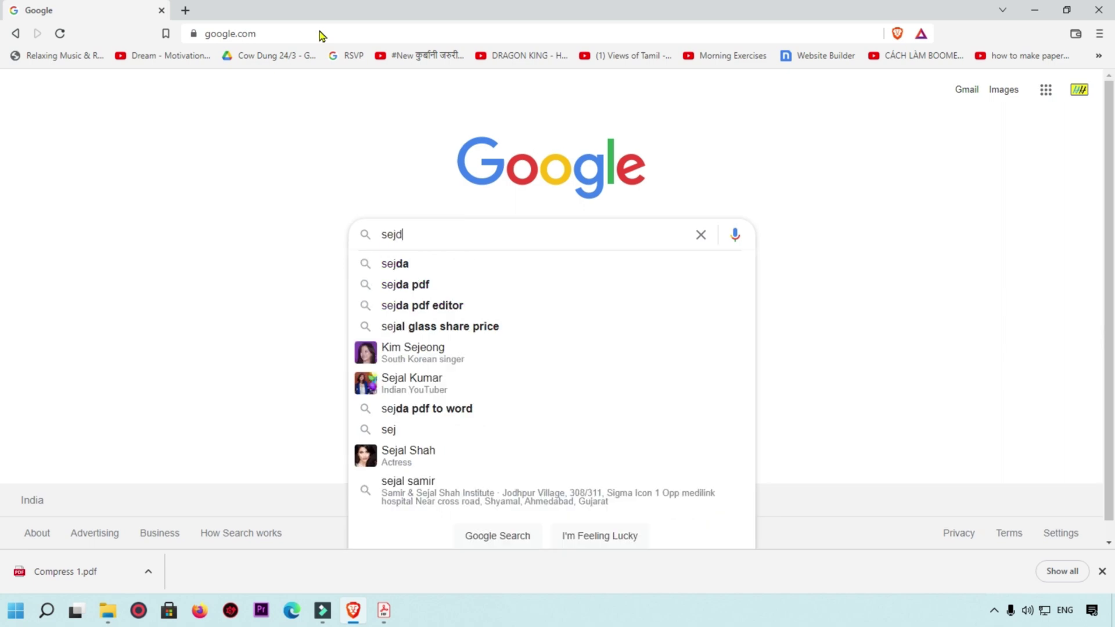
{"action": "key", "text": "Return"}
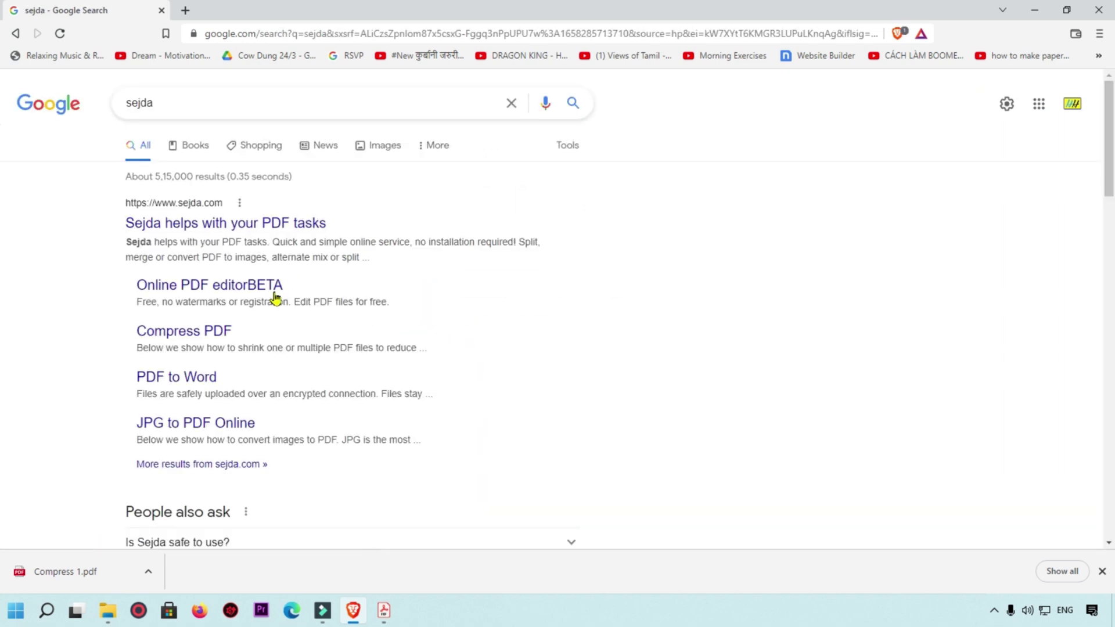
{"action": "left_click", "coordinate": [197, 333]}
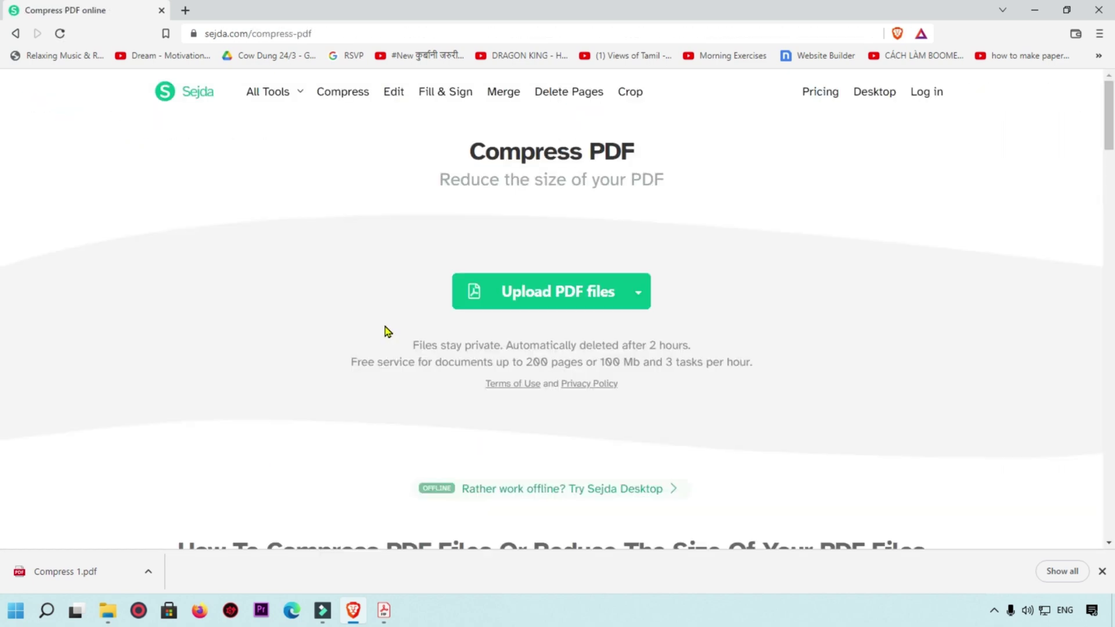
{"action": "left_click", "coordinate": [522, 290]}
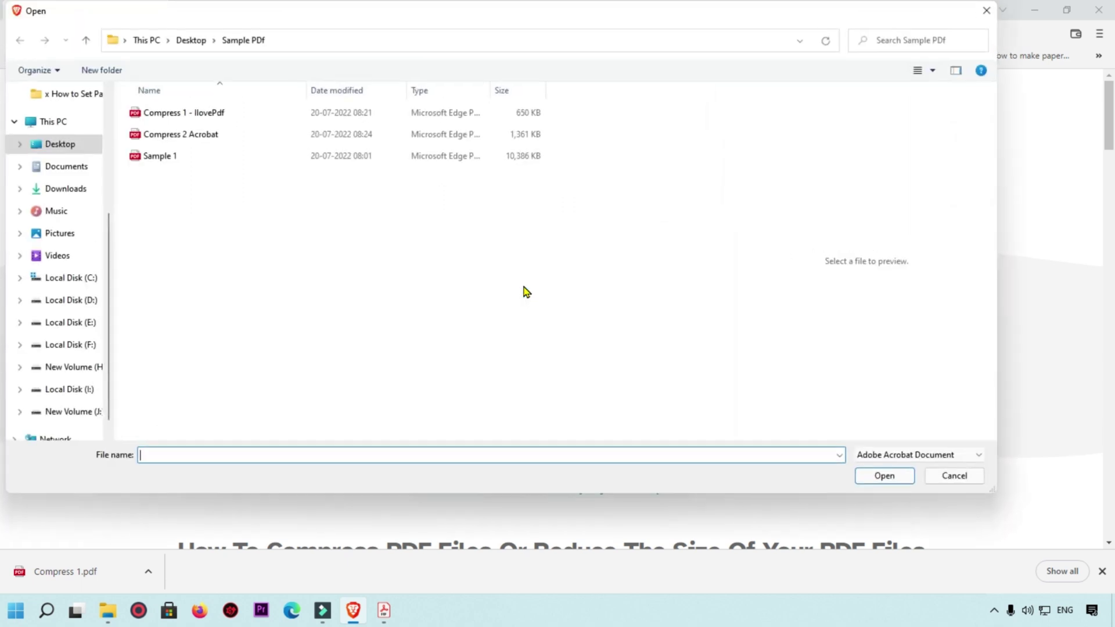
Step: Upload Sample 1 to Sejda and compress it
{"action": "left_click", "coordinate": [163, 157]}
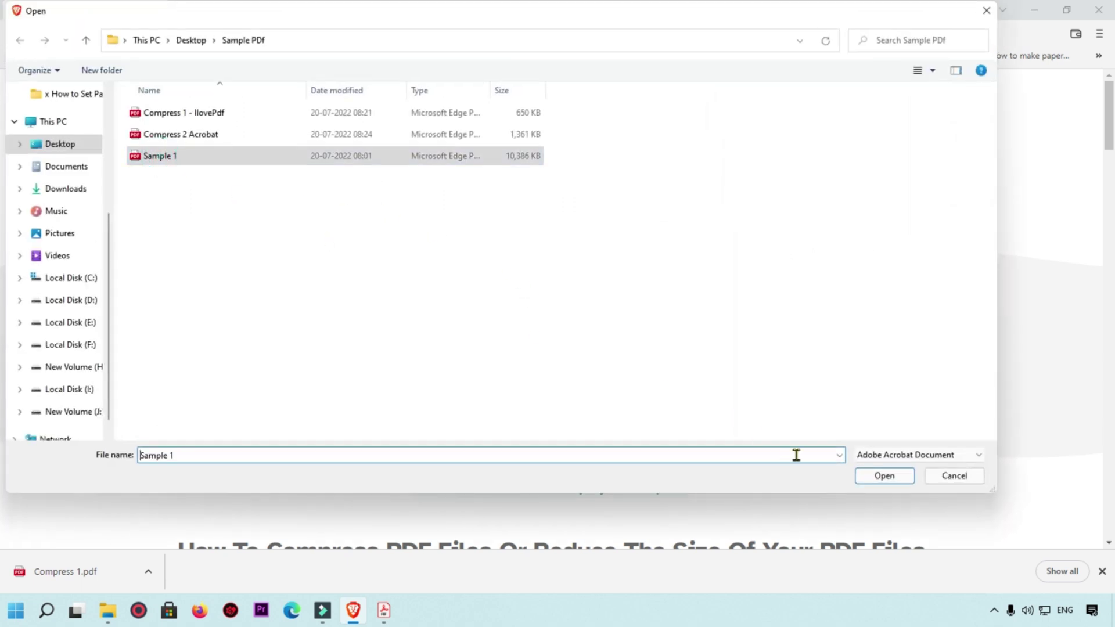
{"action": "left_click", "coordinate": [897, 475]}
{"action": "left_click", "coordinate": [527, 270]}
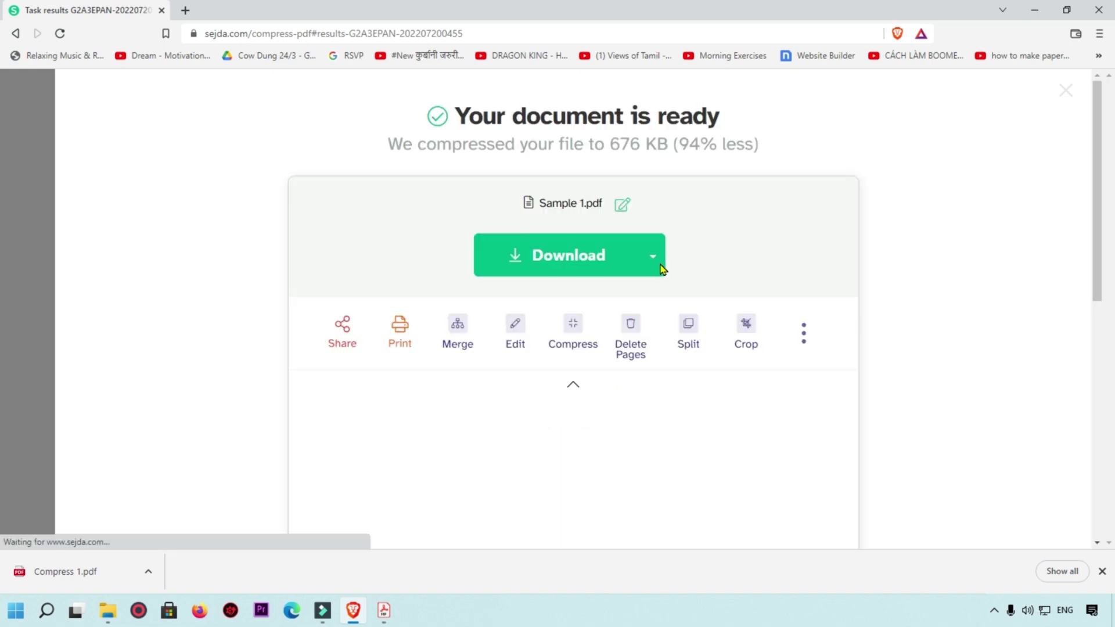
{"action": "scroll", "coordinate": [834, 380], "scroll_direction": "down", "scroll_amount": 5}
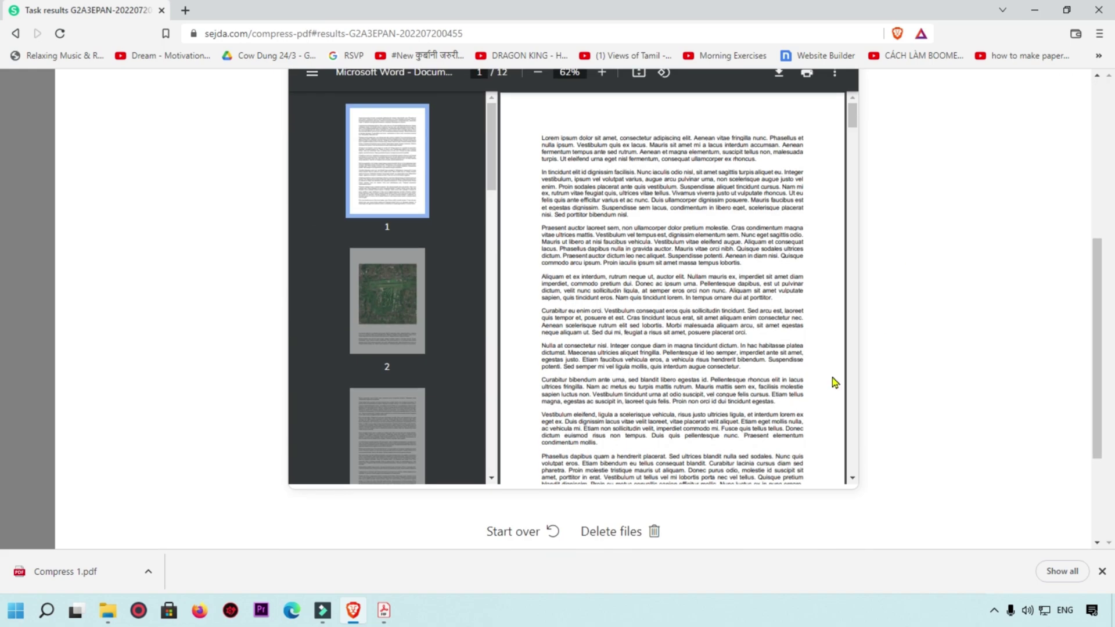
{"action": "scroll", "coordinate": [629, 304], "scroll_direction": "down", "scroll_amount": 3}
{"action": "scroll", "coordinate": [629, 305], "scroll_direction": "up", "scroll_amount": 8}
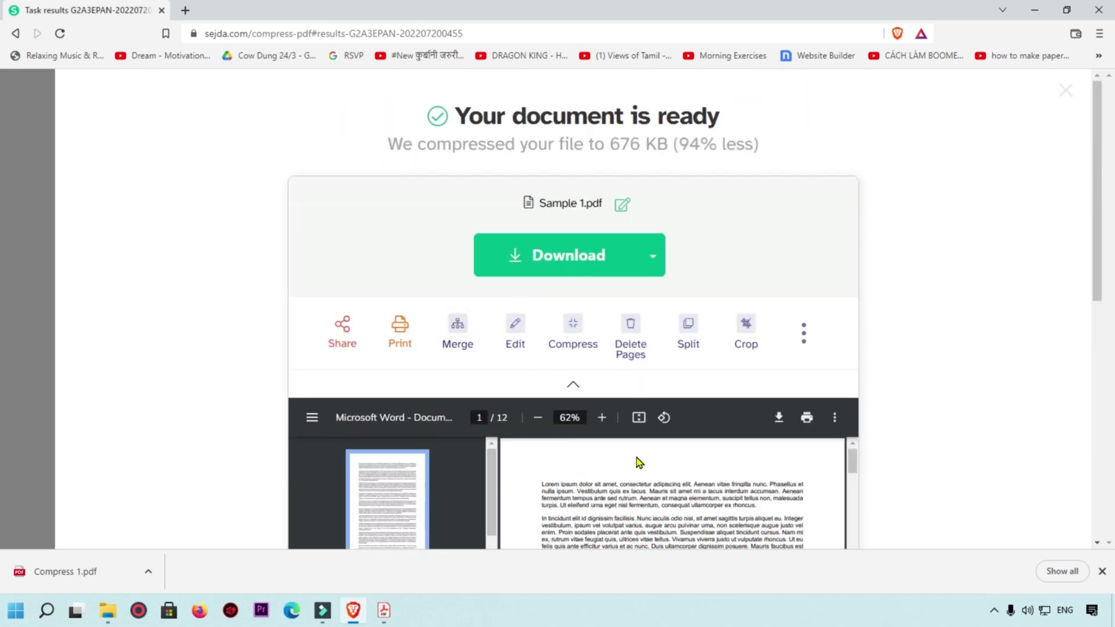
Step: Save the compressed result as 'Compress Sejda Pdf' in the Sample PDf folder
{"action": "left_click", "coordinate": [655, 259]}
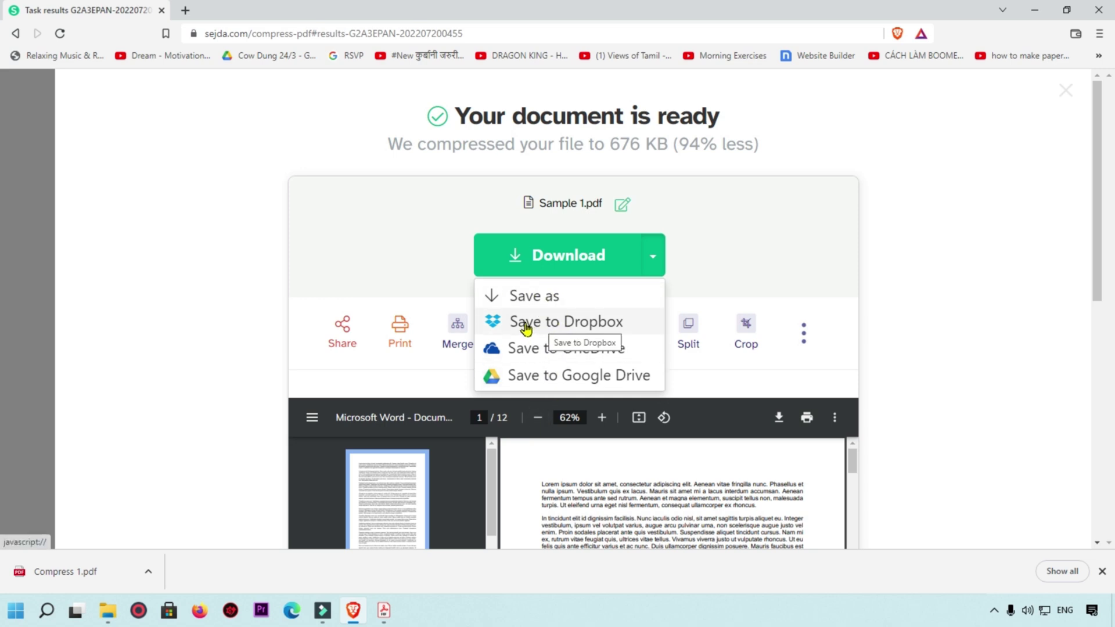
{"action": "left_click", "coordinate": [591, 378]}
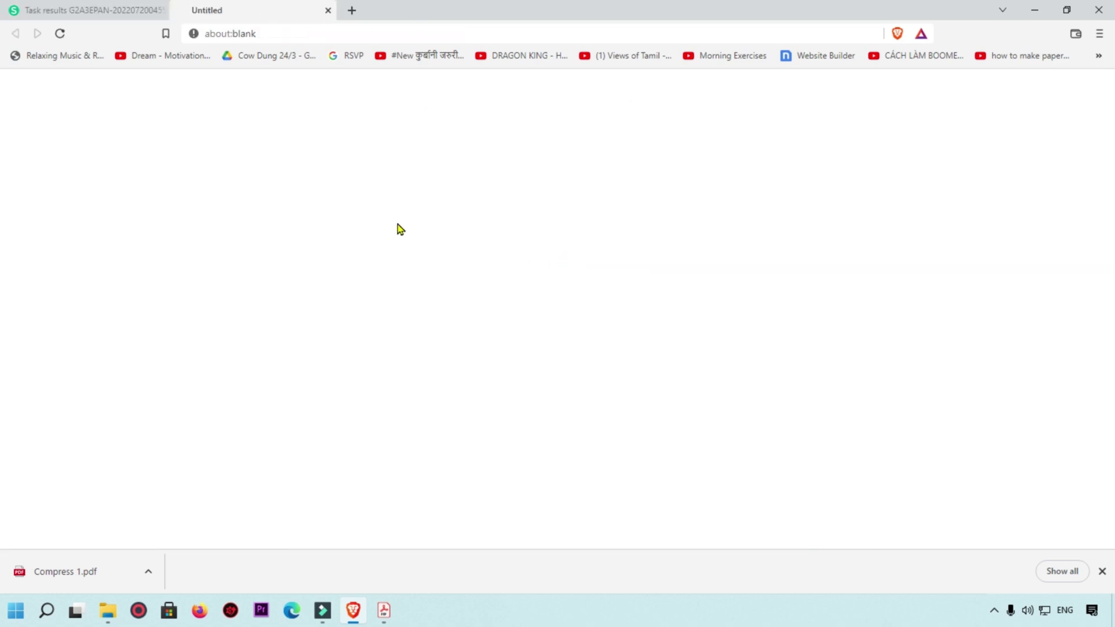
{"action": "left_click", "coordinate": [175, 424]}
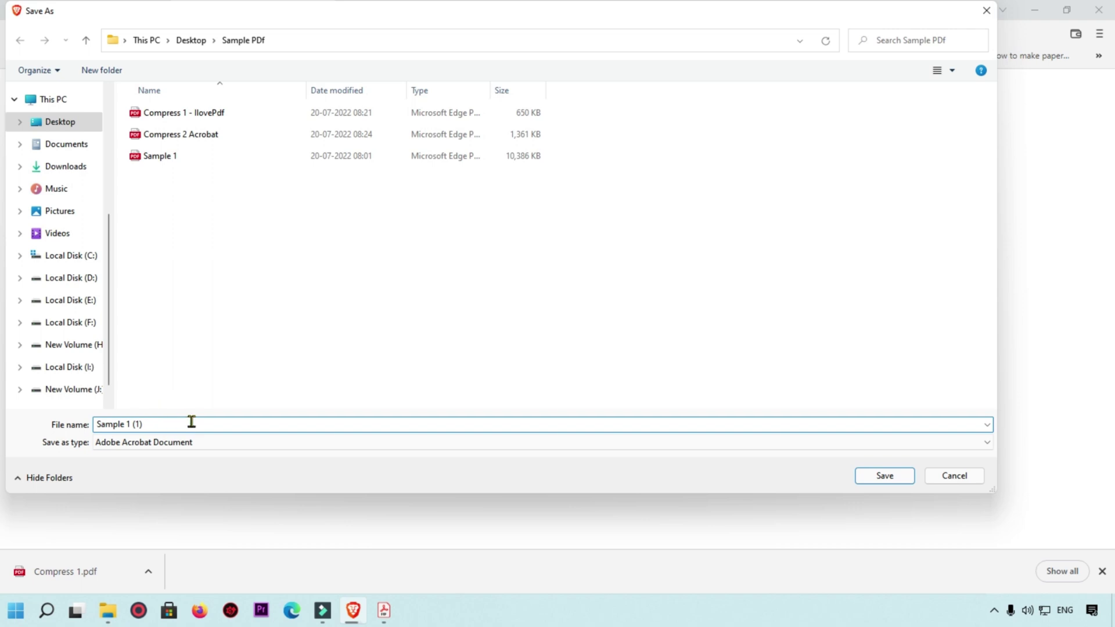
{"action": "key", "text": "BackSpace"}
{"action": "key", "text": "BackSpace"}
{"action": "key", "text": "BackSpace"}
{"action": "key", "text": "BackSpace"}
{"action": "key", "text": "BackSpace"}
{"action": "key", "text": "BackSpace"}
{"action": "key", "text": "BackSpace"}
{"action": "key", "text": "BackSpace"}
{"action": "key", "text": "BackSpace"}
{"action": "key", "text": "BackSpace"}
{"action": "key", "text": "BackSpace"}
{"action": "type", "text": "Compress Sejda Pdf"}
{"action": "key", "text": "Return"}
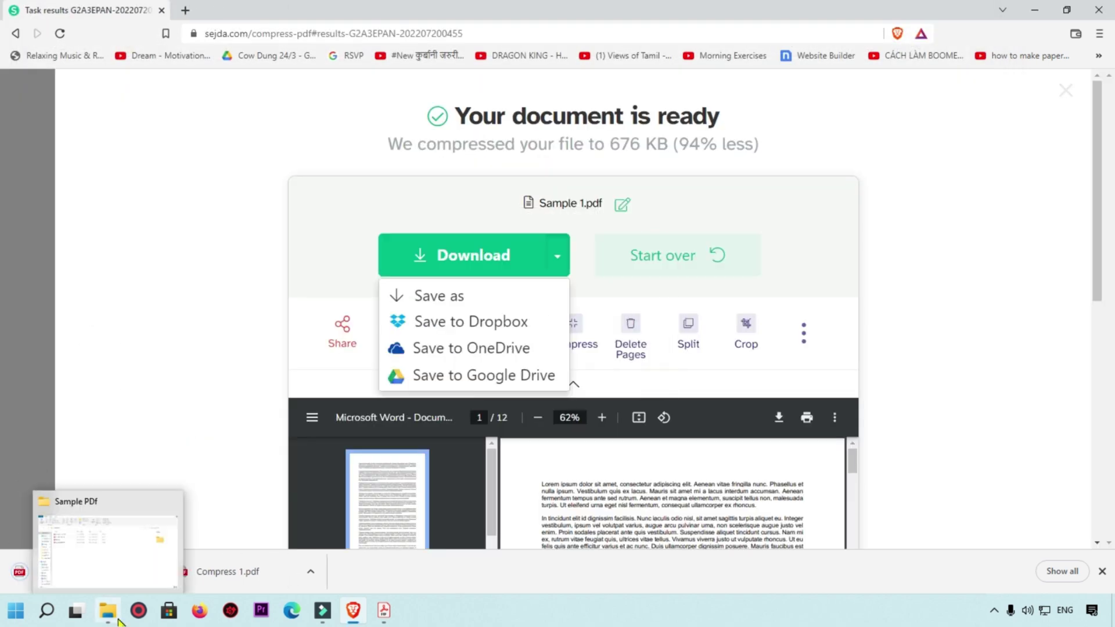
{"action": "left_click", "coordinate": [107, 610]}
{"action": "left_click", "coordinate": [573, 380]}
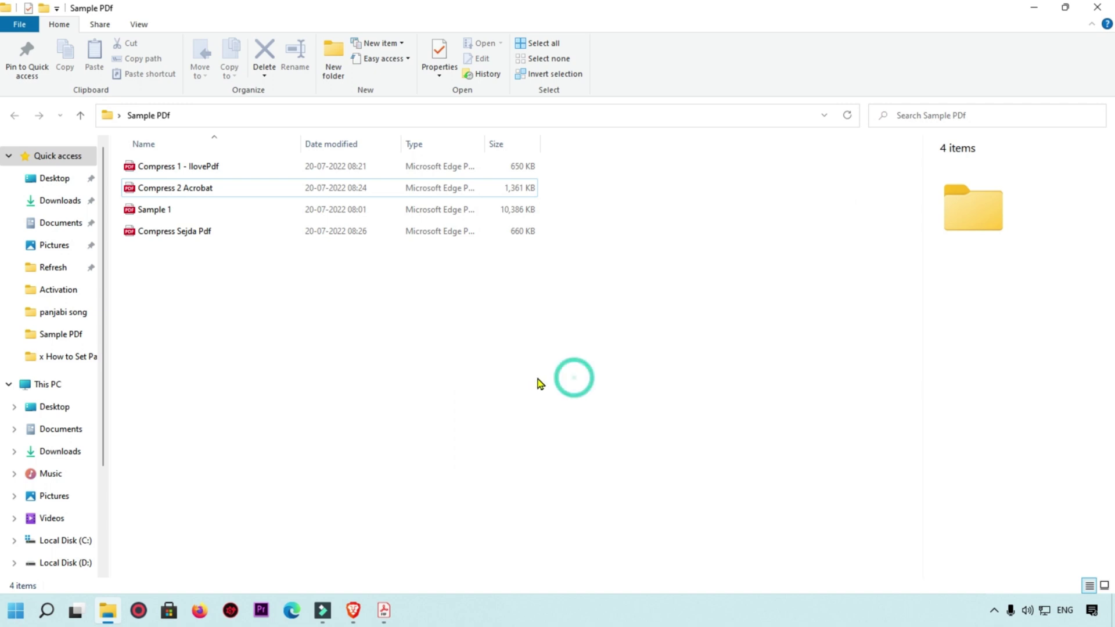
{"action": "left_click", "coordinate": [192, 231]}
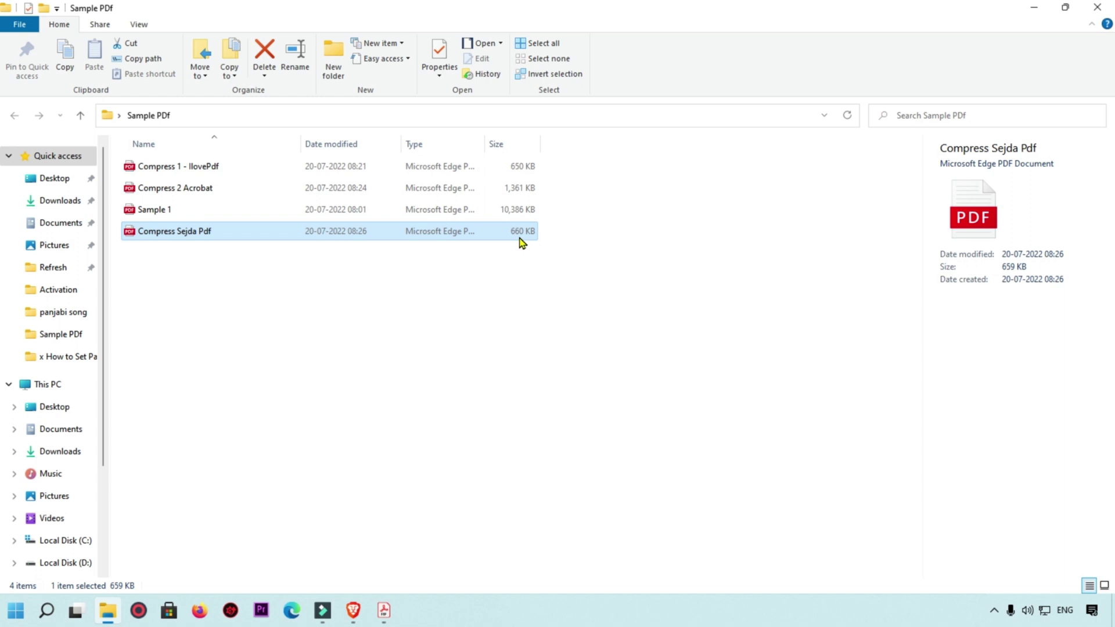
{"action": "left_click", "coordinate": [188, 214]}
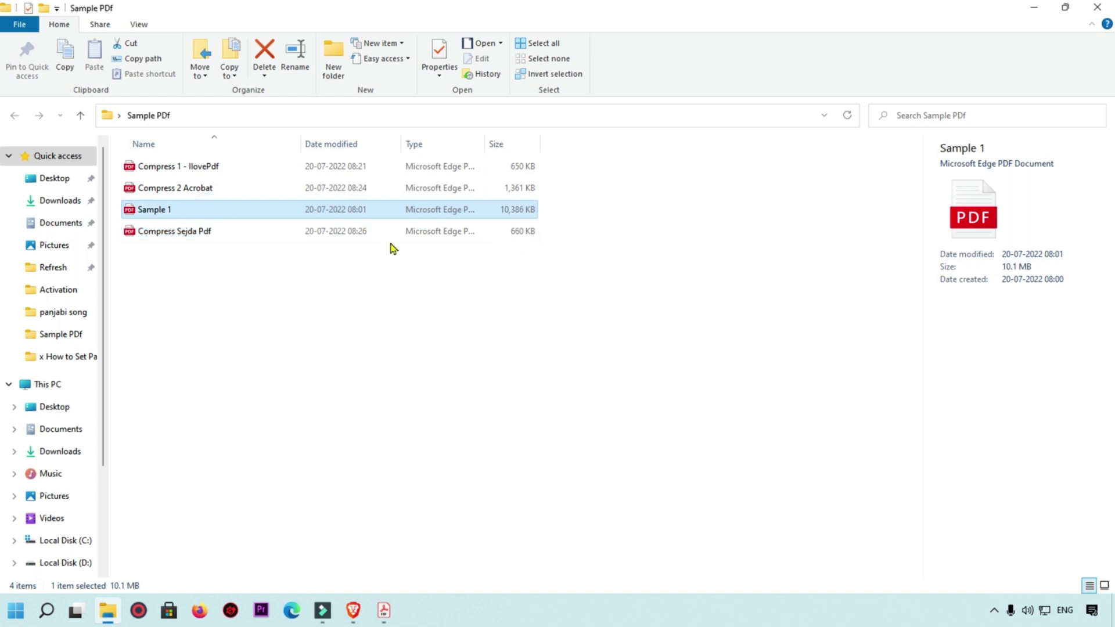
{"action": "left_click", "coordinate": [518, 238]}
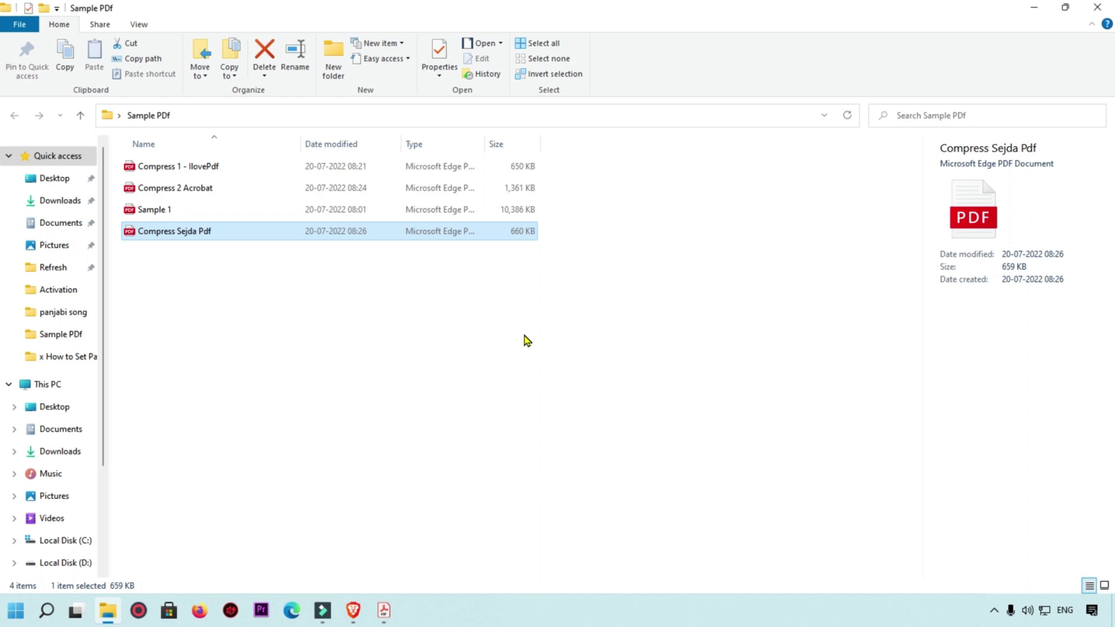
{"action": "left_click", "coordinate": [360, 617]}
Step: Search the web for 'small pdf' and open the Smallpdf website
{"action": "left_click", "coordinate": [330, 36]}
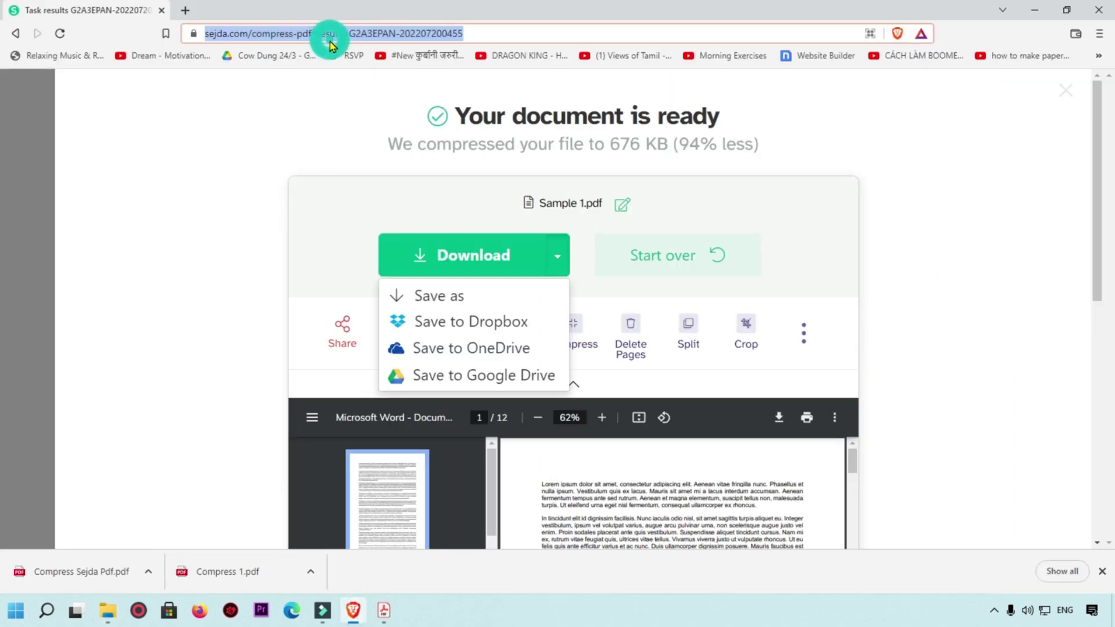
{"action": "type", "text": "small pdf"}
{"action": "key", "text": "Return"}
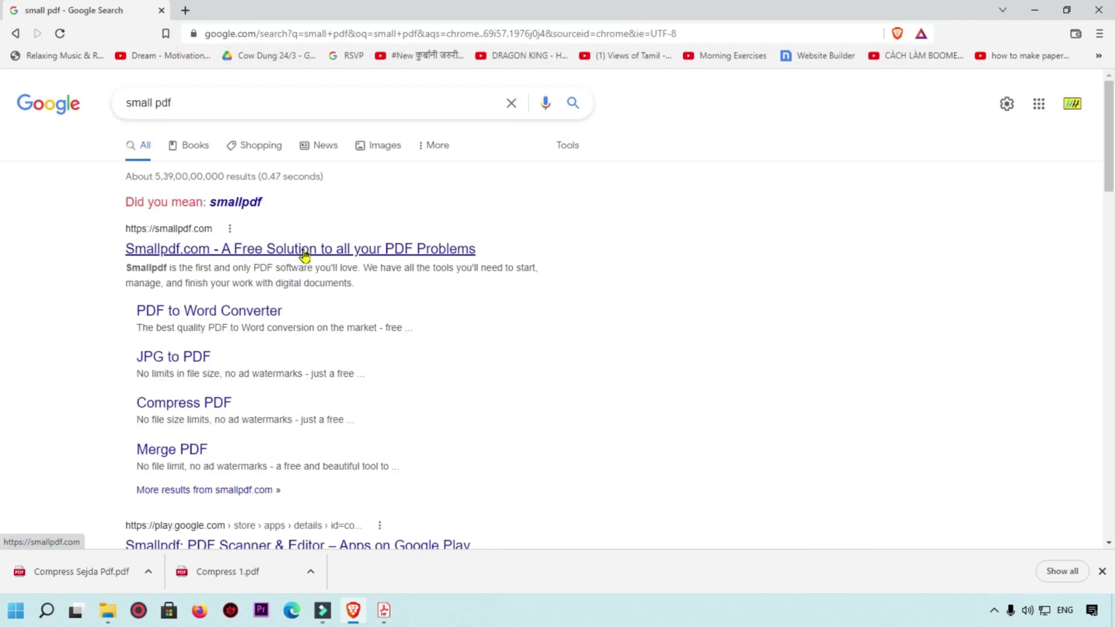
{"action": "left_click", "coordinate": [303, 250]}
Step: Open Smallpdf's Compress PDF tool and bring up its file picker
{"action": "scroll", "coordinate": [401, 291], "scroll_direction": "down", "scroll_amount": 5}
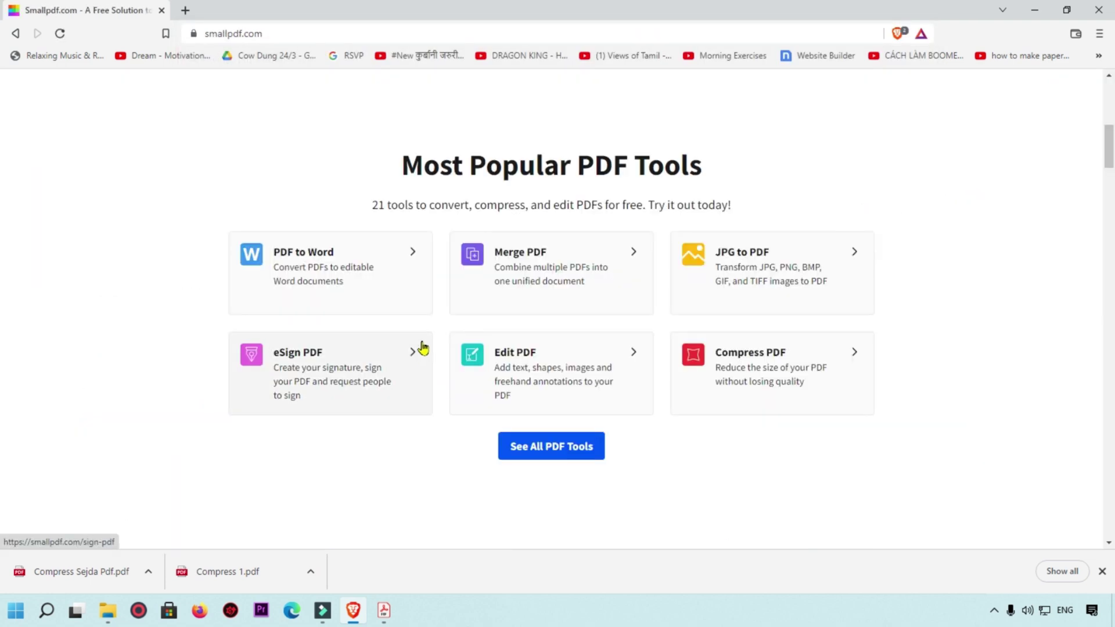
{"action": "left_click_drag", "start_coordinate": [407, 167], "coordinate": [712, 172]}
{"action": "left_click", "coordinate": [932, 340]}
{"action": "left_click", "coordinate": [765, 377]}
{"action": "left_click", "coordinate": [551, 366]}
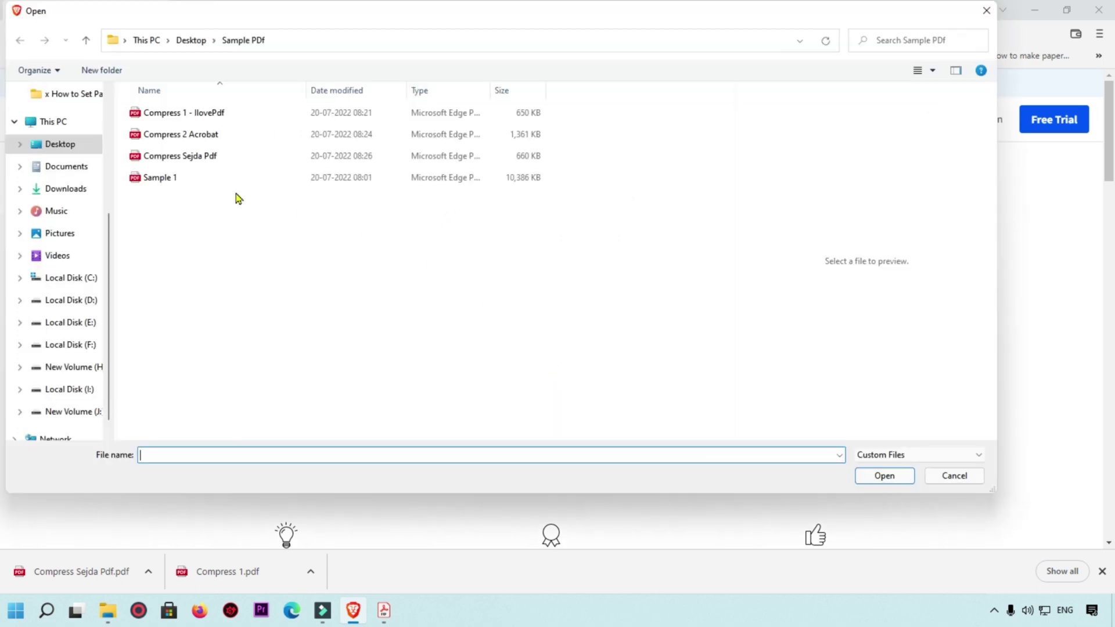
Step: Upload Sample 1 to Smallpdf and compress it with Basic compression
{"action": "double_click", "coordinate": [164, 177]}
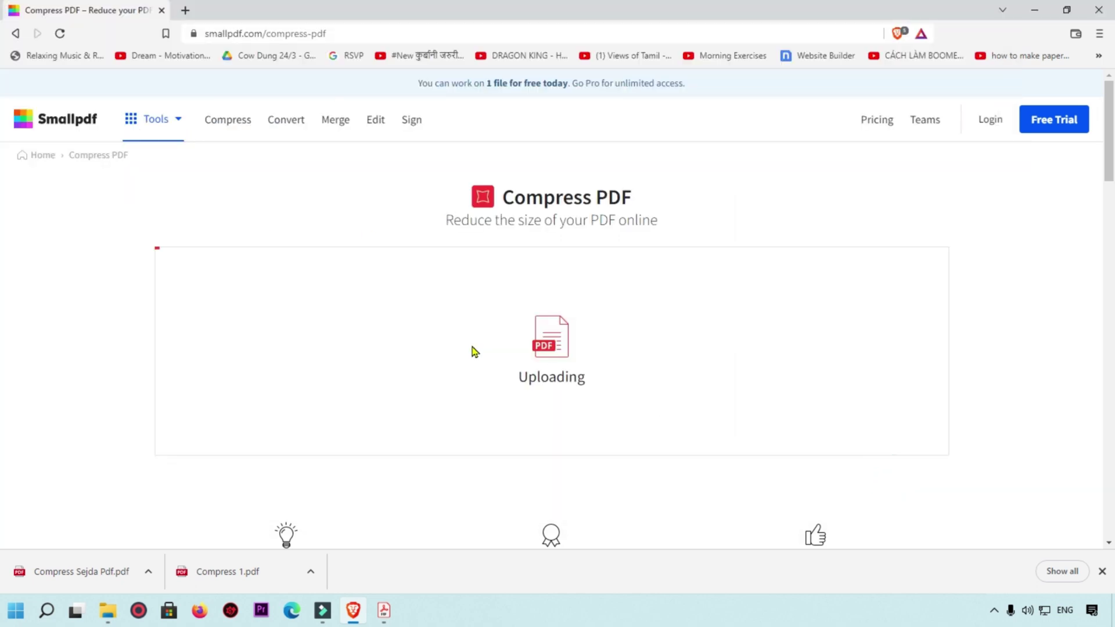
{"action": "scroll", "coordinate": [592, 340], "scroll_direction": "down", "scroll_amount": 1}
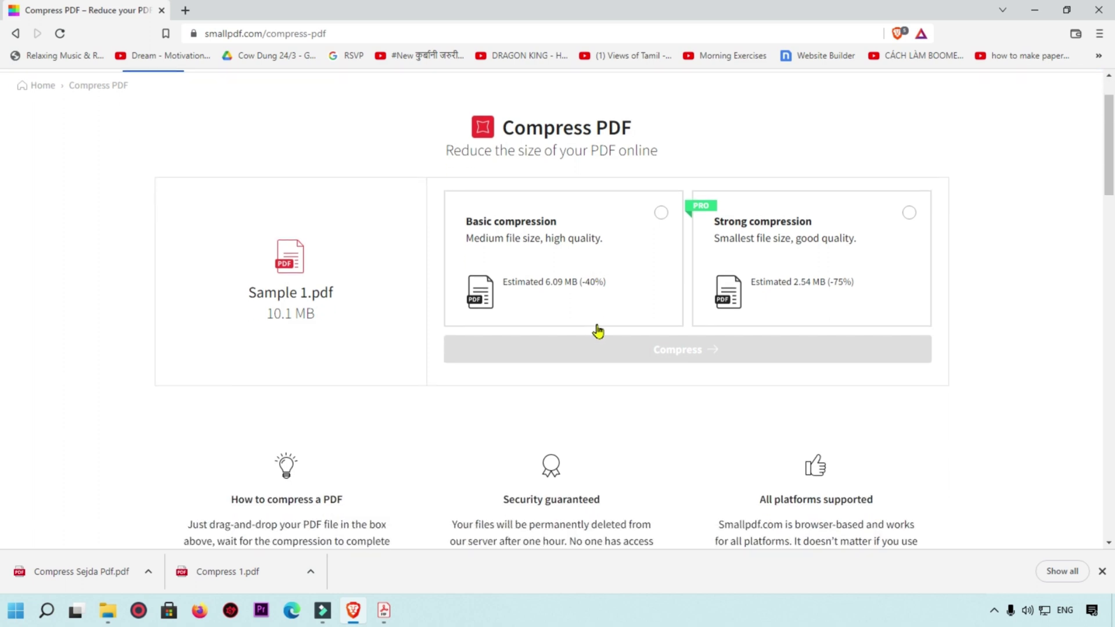
{"action": "left_click", "coordinate": [658, 238]}
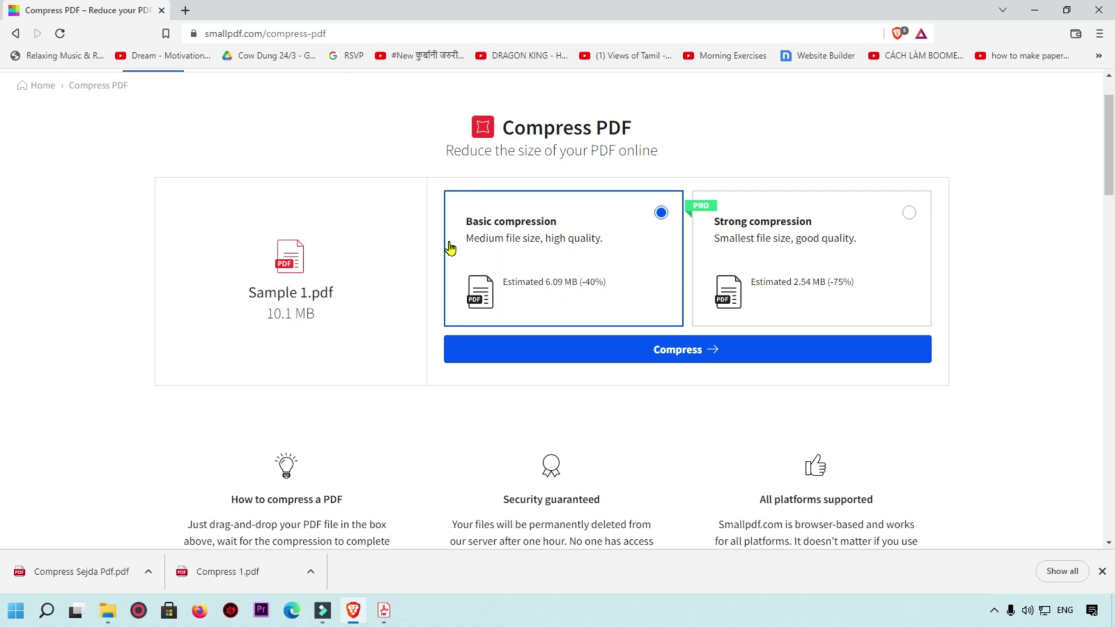
{"action": "left_click", "coordinate": [784, 349]}
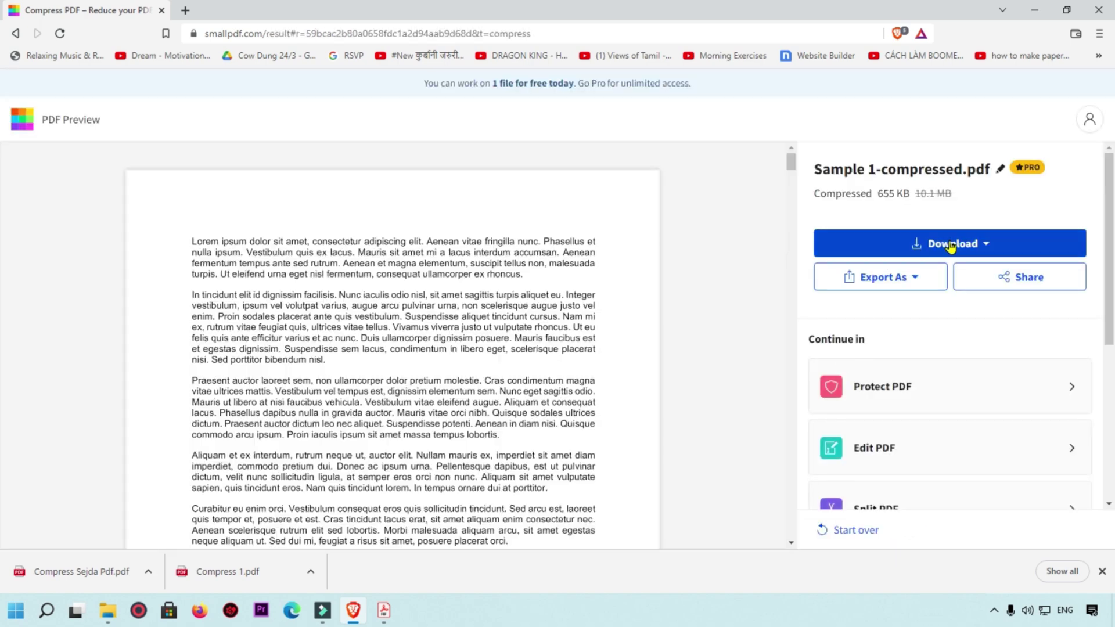
Step: Save the 655 KB Smallpdf result to the device as 'Compress SmallPDF' and return to Explorer
{"action": "scroll", "coordinate": [383, 314], "scroll_direction": "down", "scroll_amount": 8}
{"action": "scroll", "coordinate": [386, 313], "scroll_direction": "up", "scroll_amount": 8}
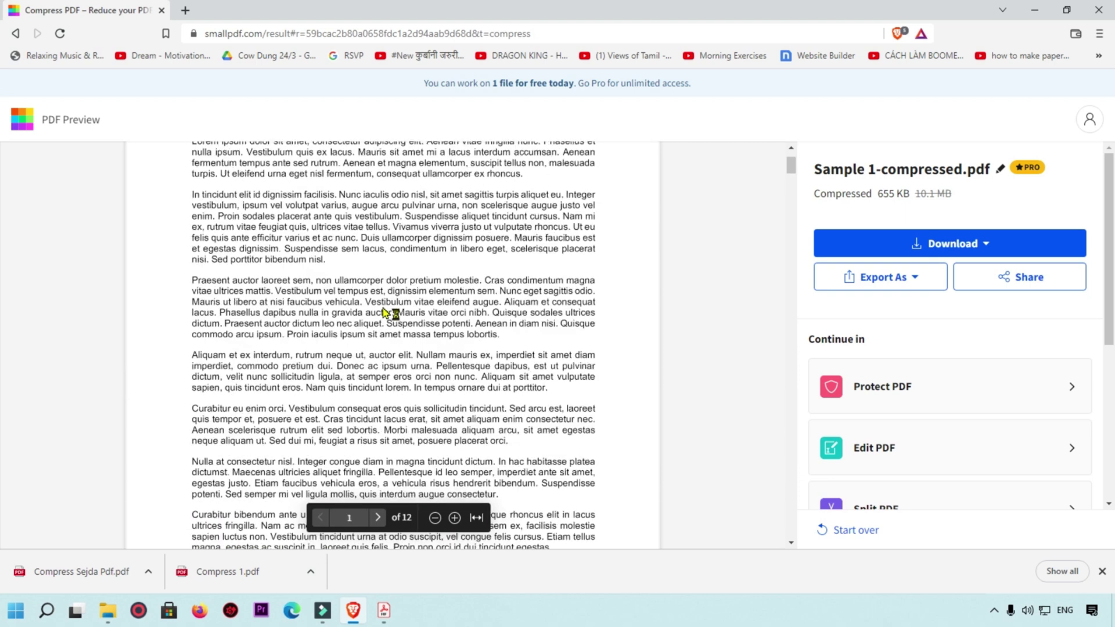
{"action": "left_click", "coordinate": [933, 244]}
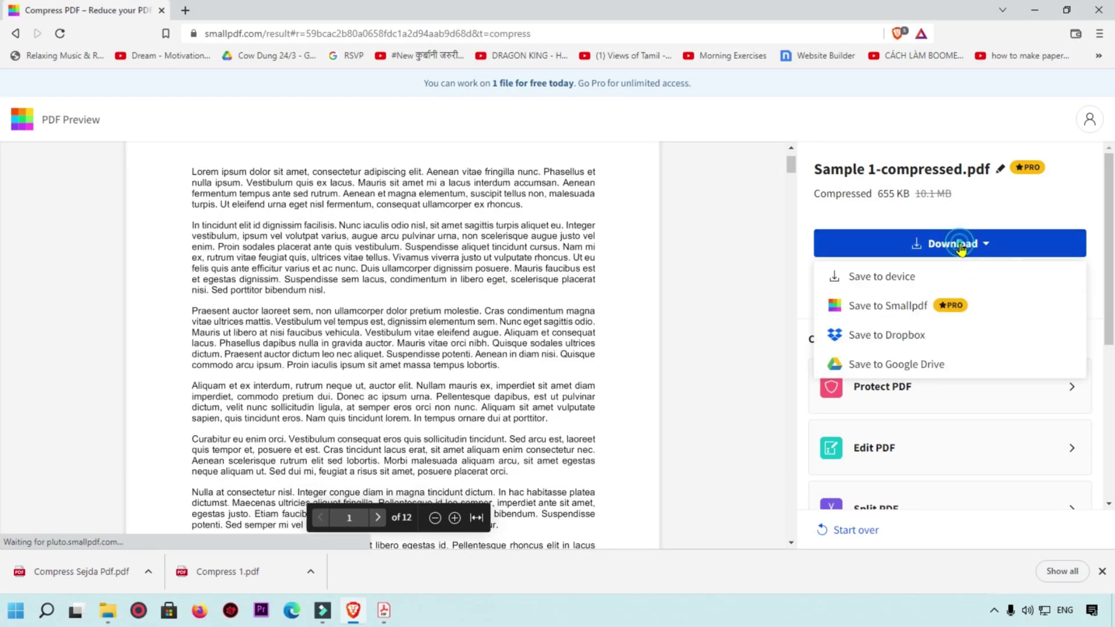
{"action": "left_click", "coordinate": [872, 280]}
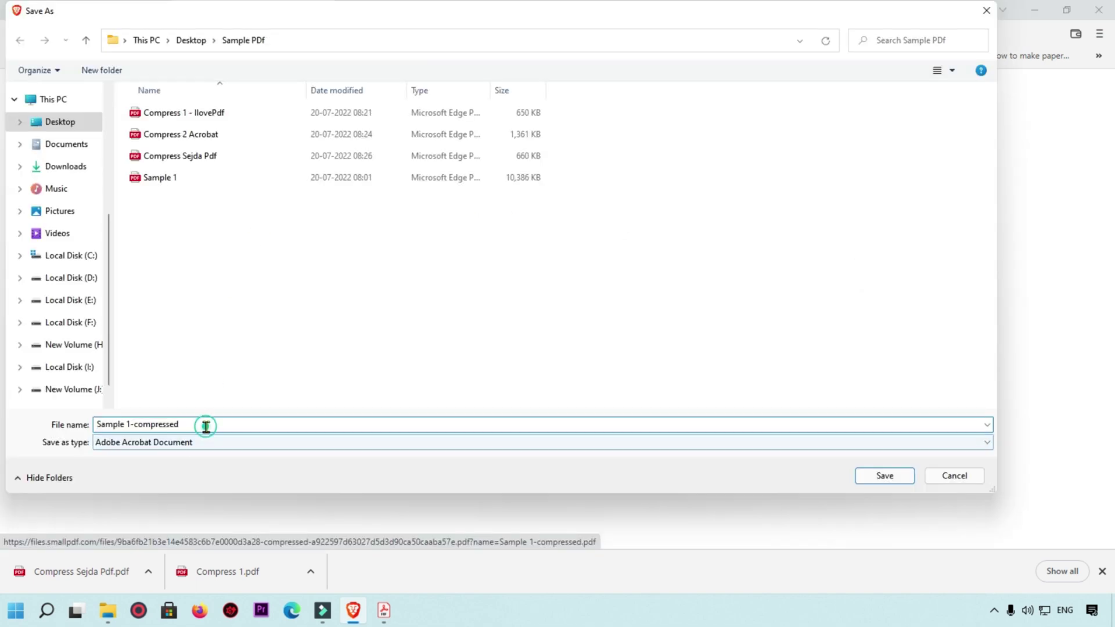
{"action": "type", "text": "Compress Small"}
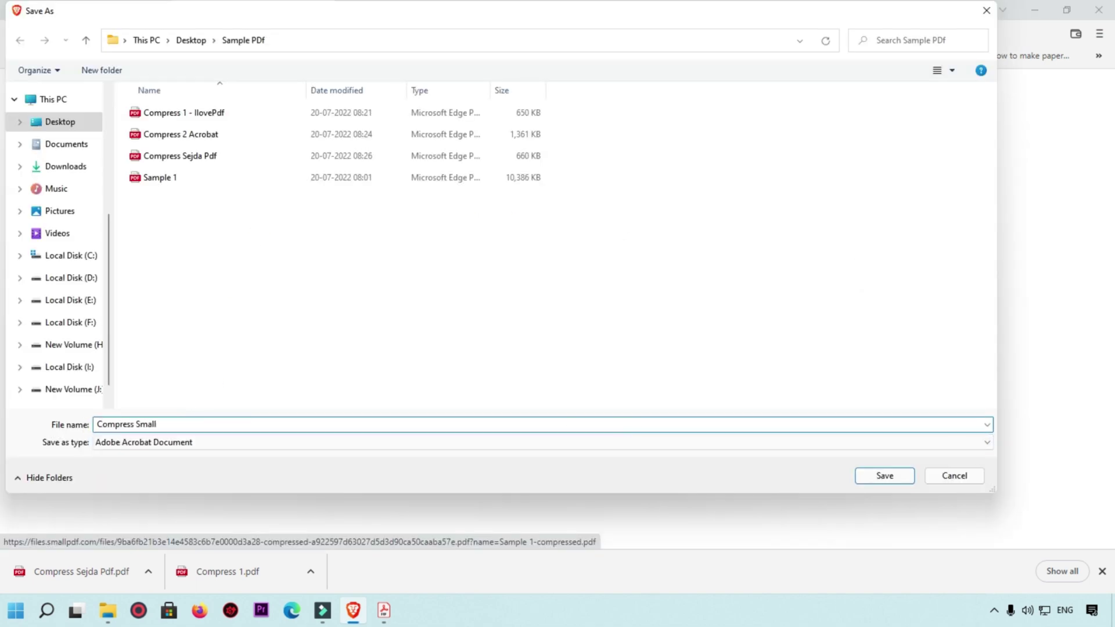
{"action": "key", "text": "Return"}
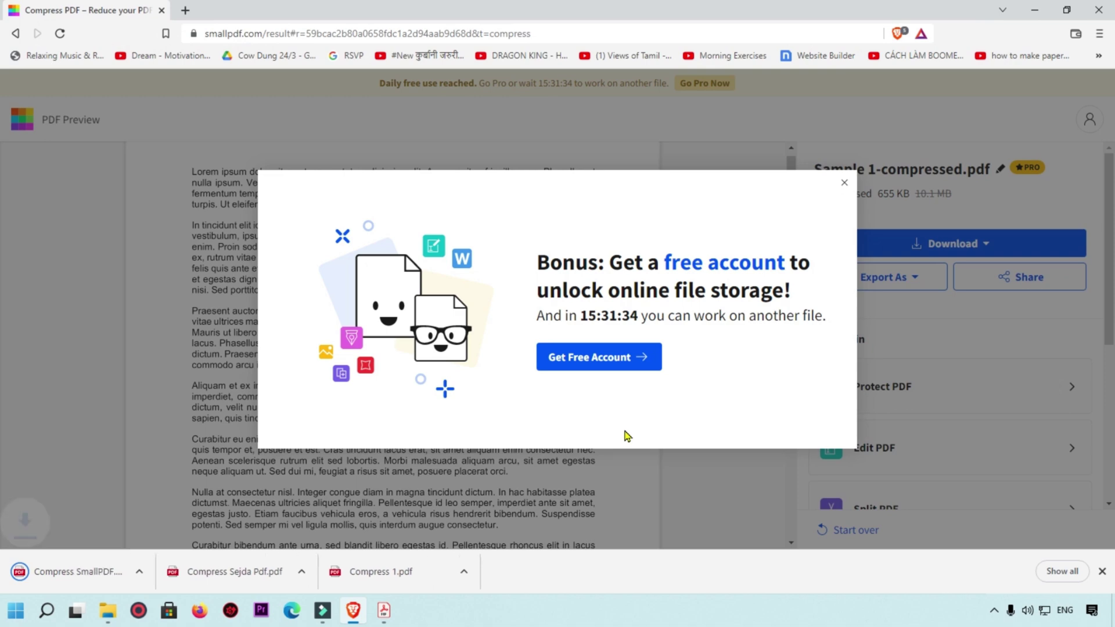
{"action": "left_click", "coordinate": [627, 435]}
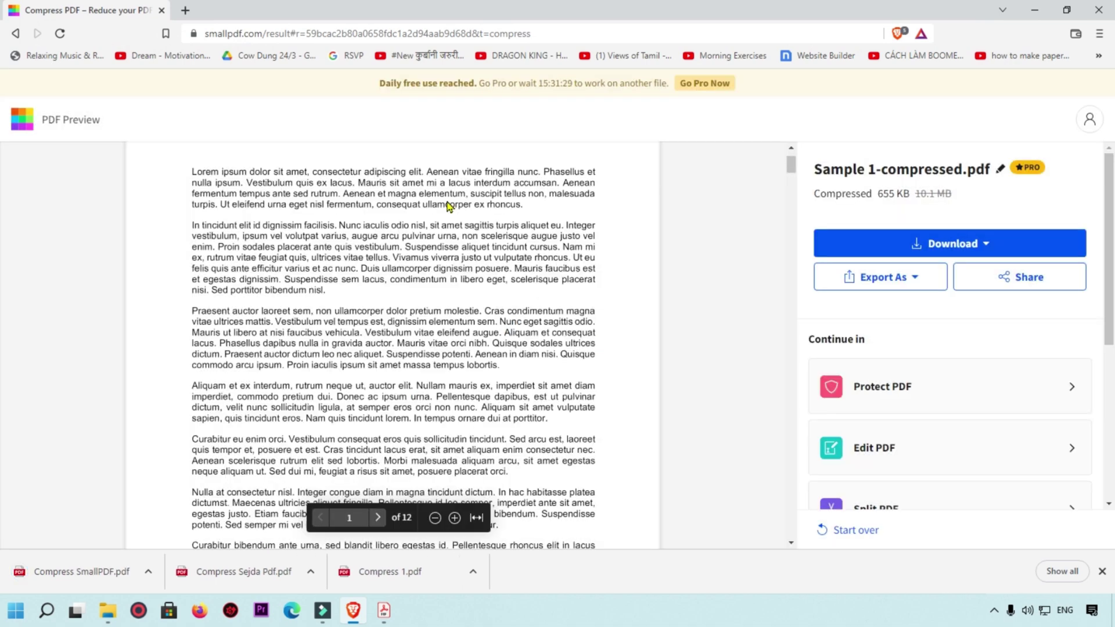
{"action": "left_click", "coordinate": [1033, 11]}
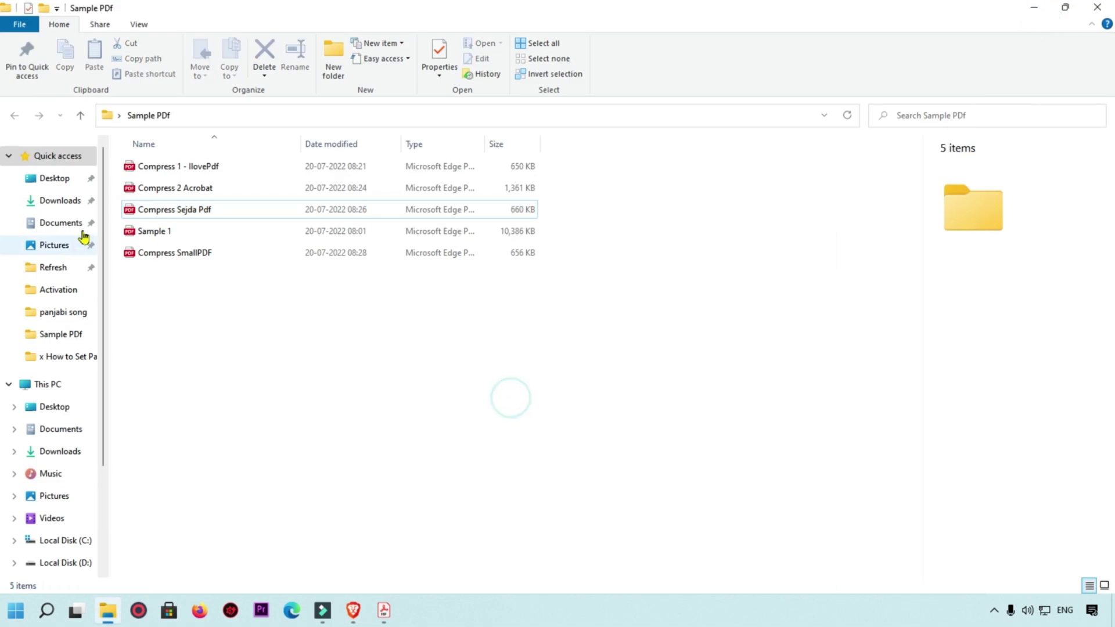
Step: Review Compress SmallPDF's details, then select the original Sample 1 PDF
{"action": "left_click", "coordinate": [167, 257]}
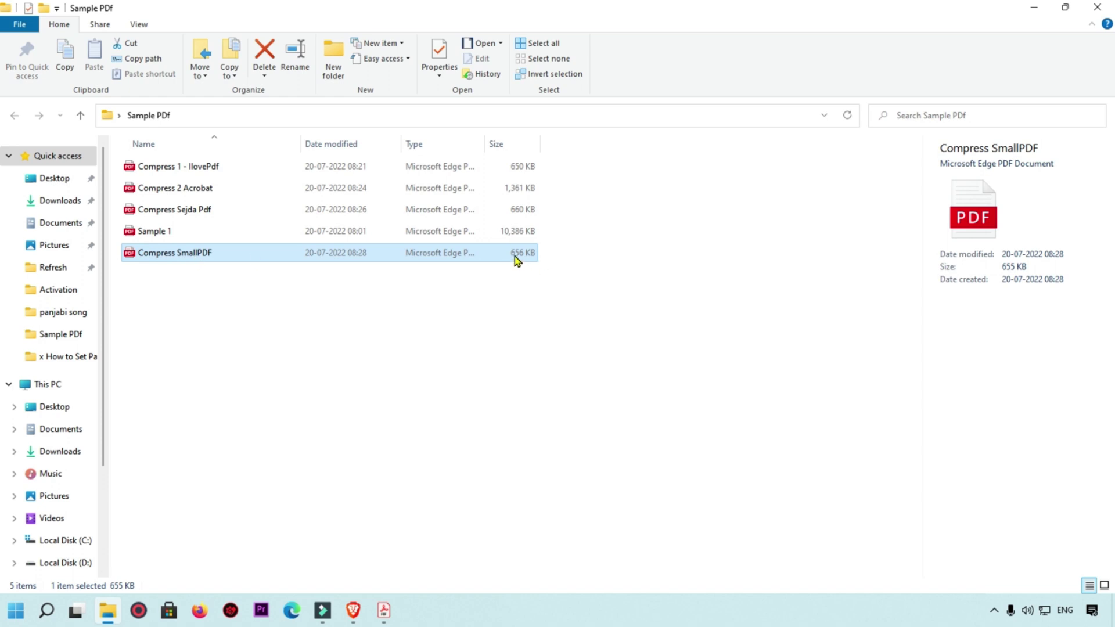
{"action": "left_click", "coordinate": [425, 392]}
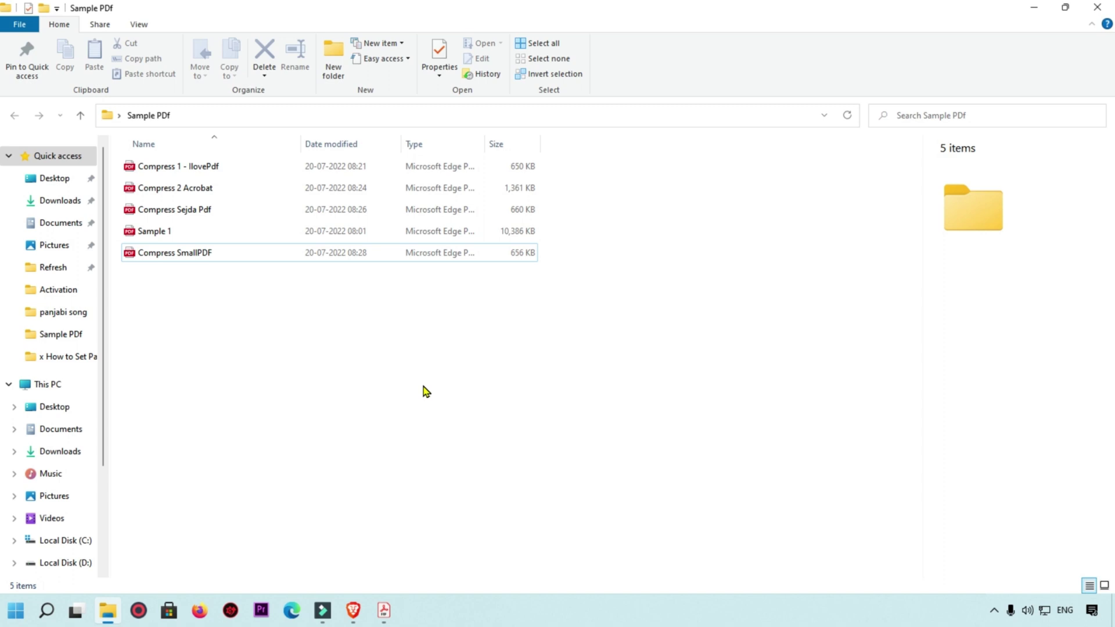
{"action": "left_click", "coordinate": [157, 229]}
{"action": "right_click", "coordinate": [156, 228]}
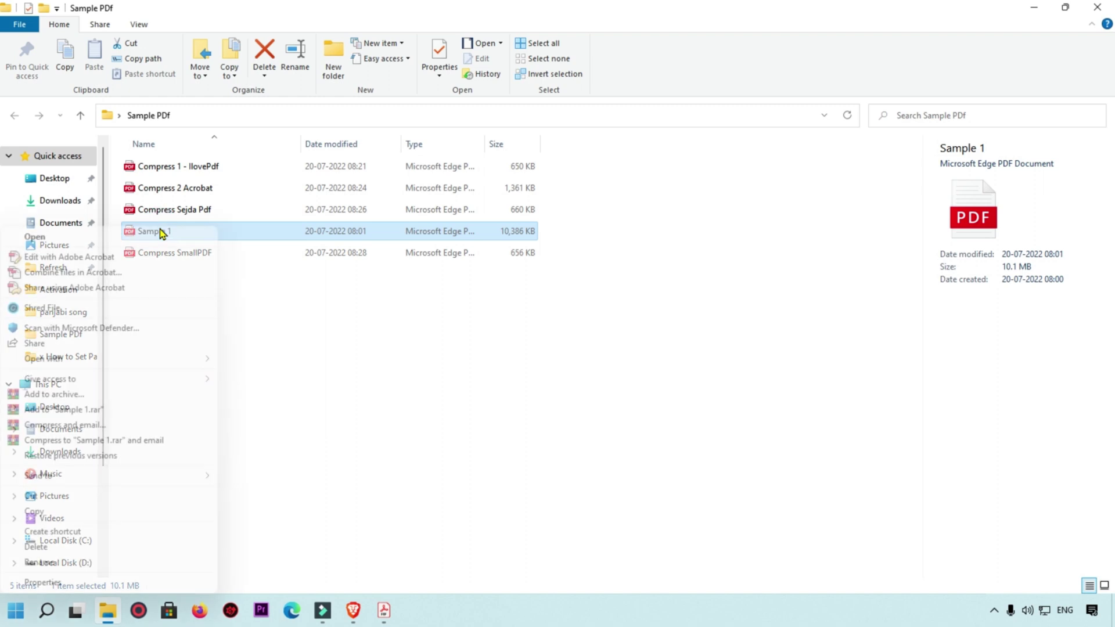
{"action": "left_click", "coordinate": [186, 244]}
{"action": "left_click", "coordinate": [187, 233]}
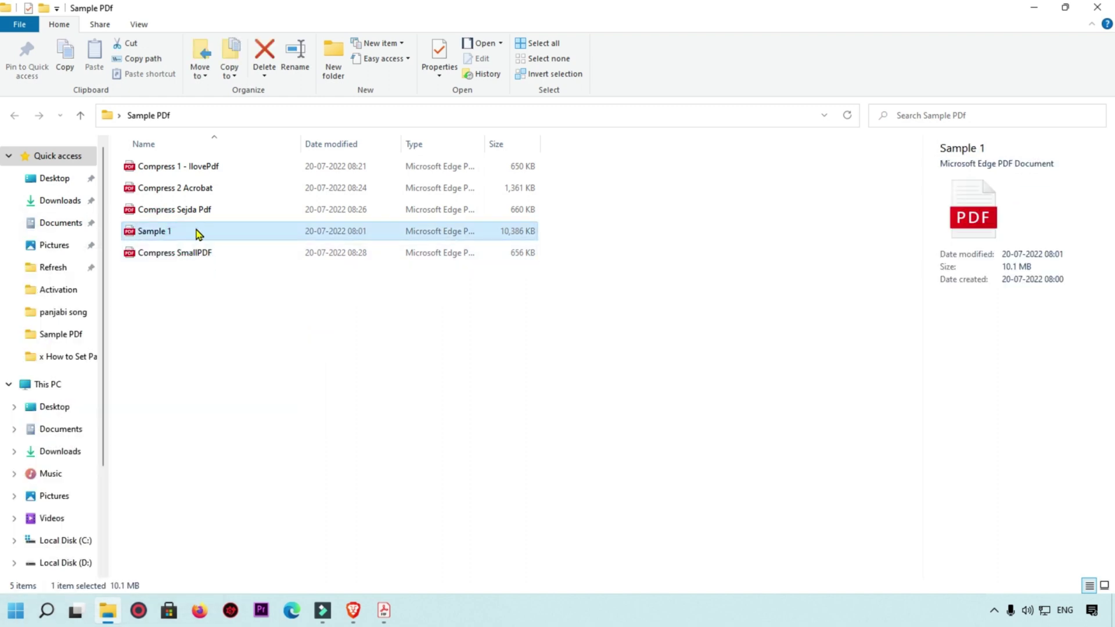
Step: Open Sample 1.pdf in Word, choosing Word from the More apps list
{"action": "right_click", "coordinate": [196, 233]}
{"action": "left_click", "coordinate": [185, 358]}
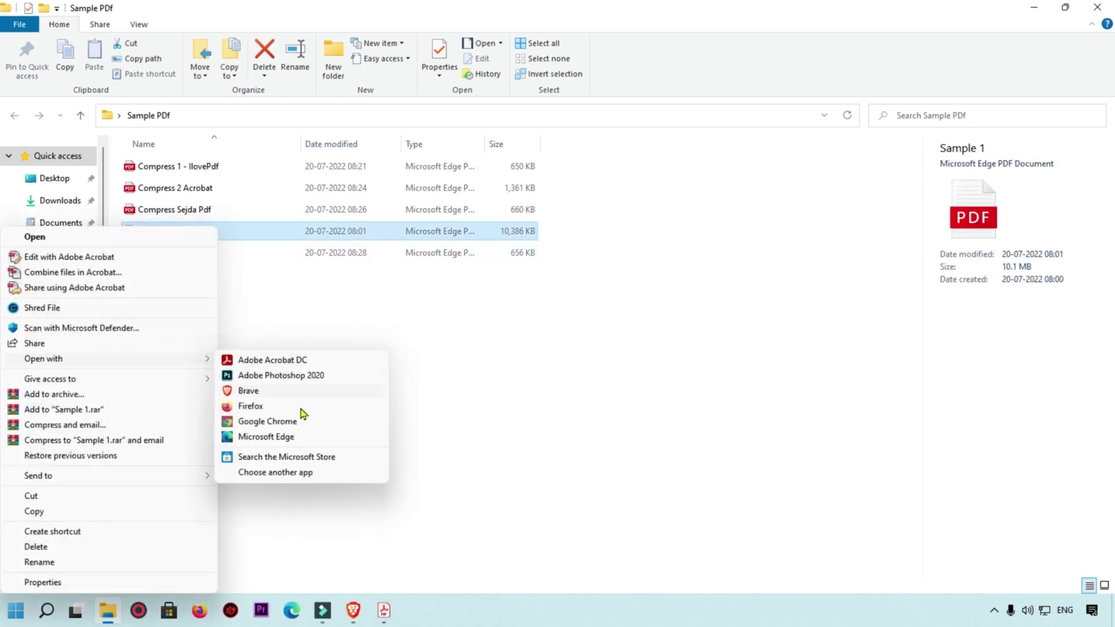
{"action": "left_click", "coordinate": [293, 473]}
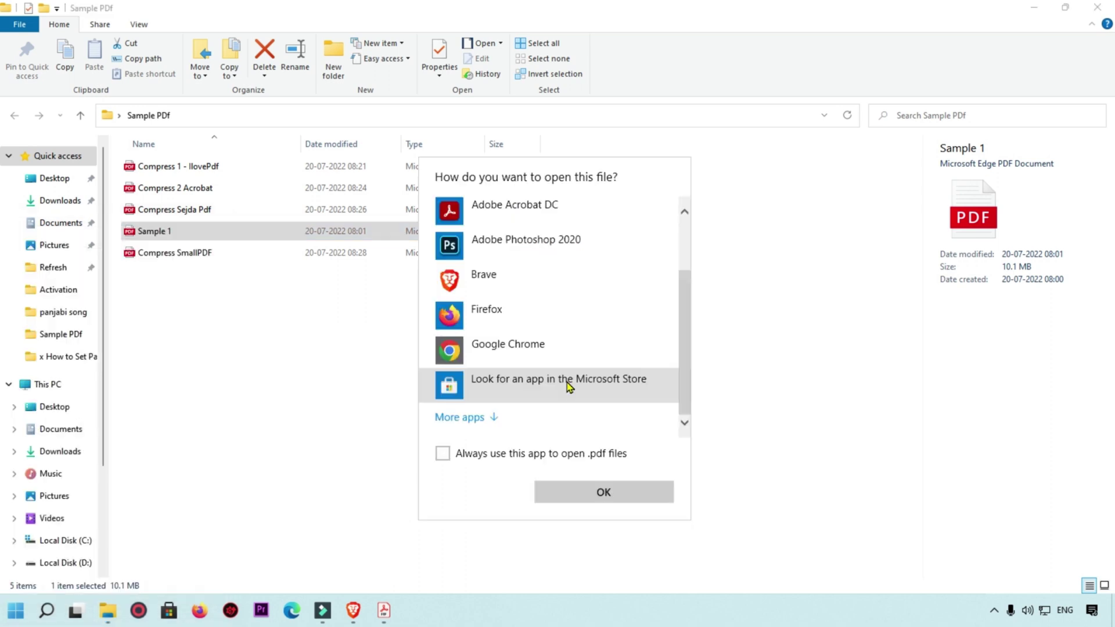
{"action": "left_click", "coordinate": [460, 418]}
{"action": "scroll", "coordinate": [533, 366], "scroll_direction": "down", "scroll_amount": 1}
{"action": "scroll", "coordinate": [531, 367], "scroll_direction": "down", "scroll_amount": 3}
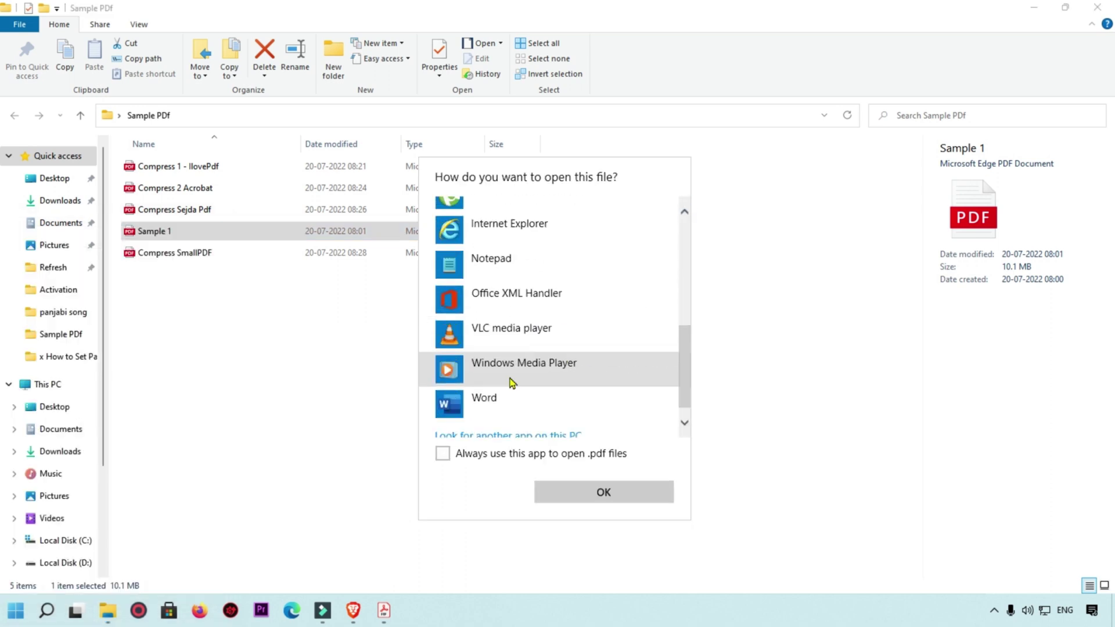
{"action": "left_click", "coordinate": [511, 404]}
{"action": "left_click", "coordinate": [581, 491]}
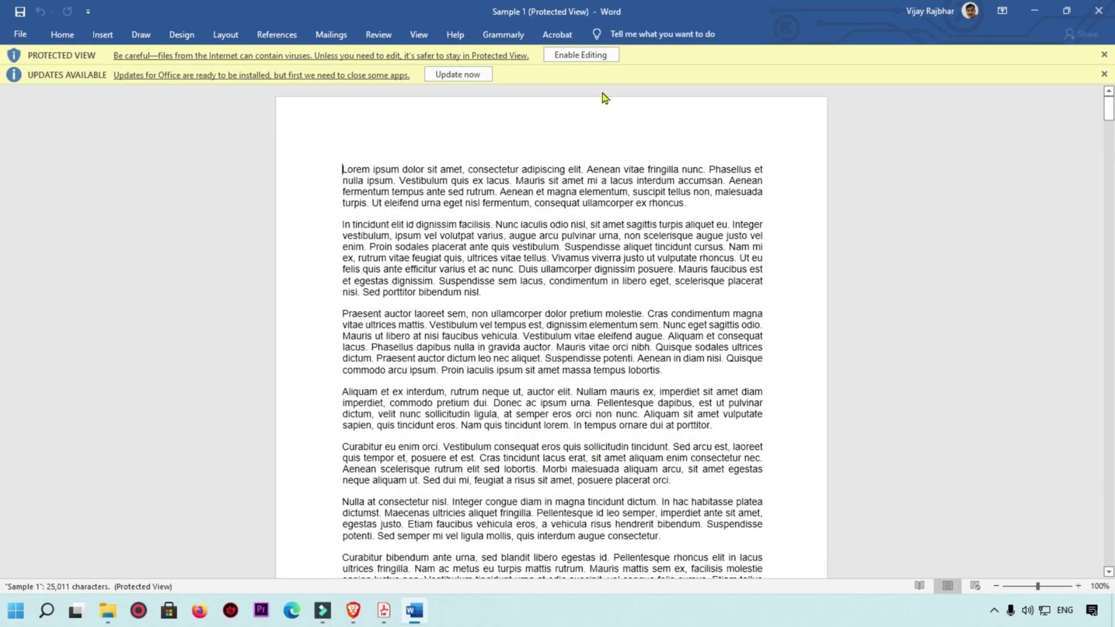
Step: Enable editing in Word and accept converting the PDF to a document
{"action": "left_click", "coordinate": [598, 55]}
{"action": "key", "text": "Return"}
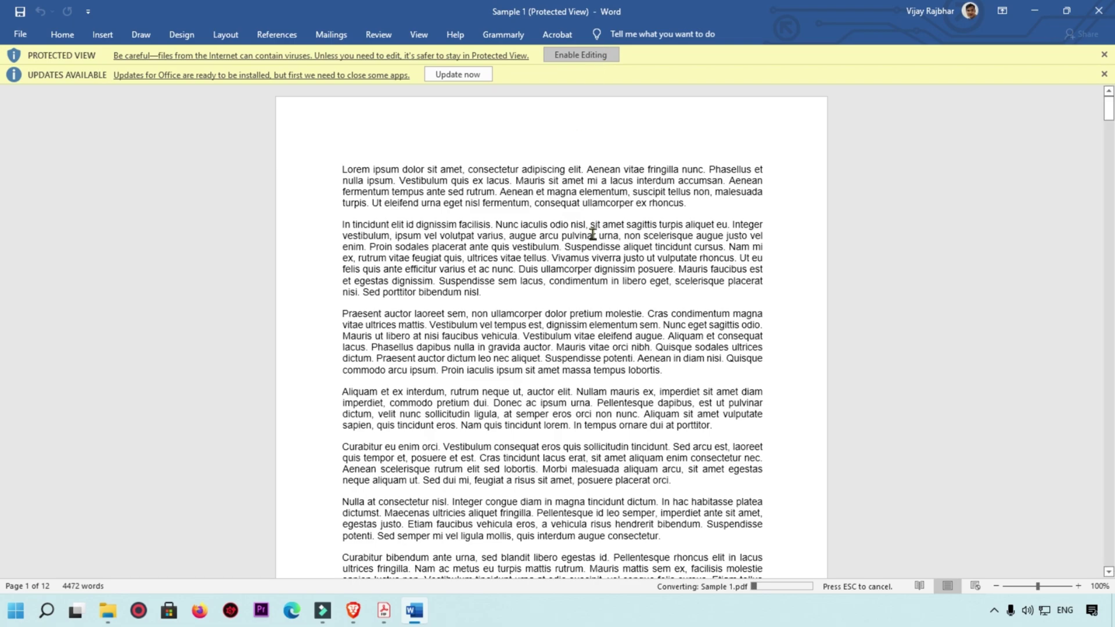
{"action": "scroll", "coordinate": [559, 245], "scroll_direction": "down", "scroll_amount": 15}
{"action": "scroll", "coordinate": [561, 246], "scroll_direction": "up", "scroll_amount": 15}
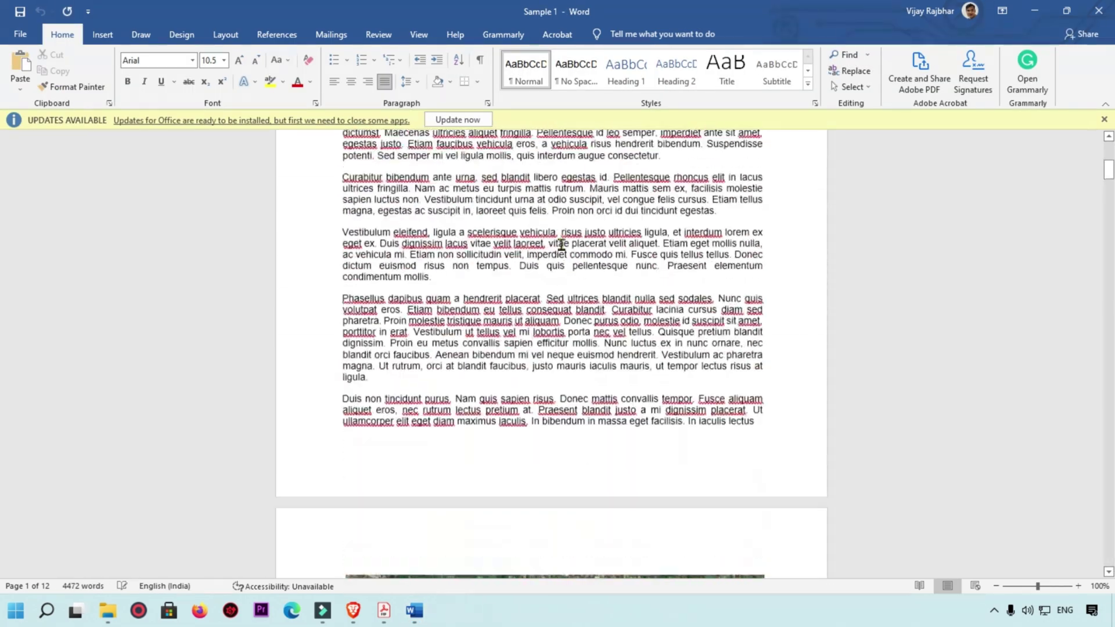
Step: Bring up the Save As window for the Sample PDF folder
{"action": "left_click", "coordinate": [21, 35]}
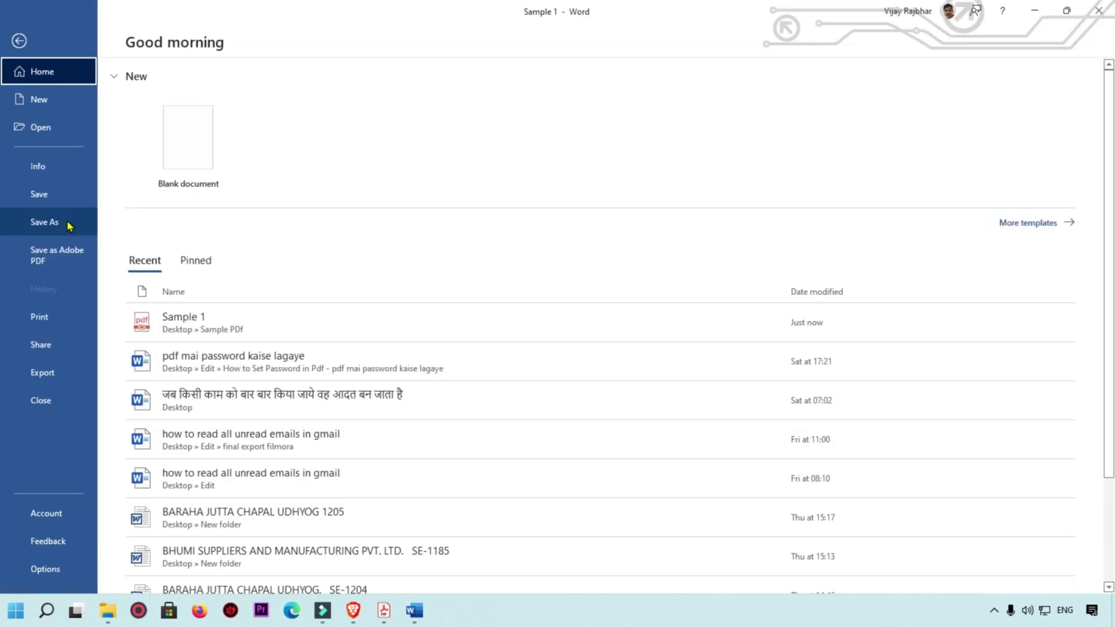
{"action": "left_click", "coordinate": [69, 225]}
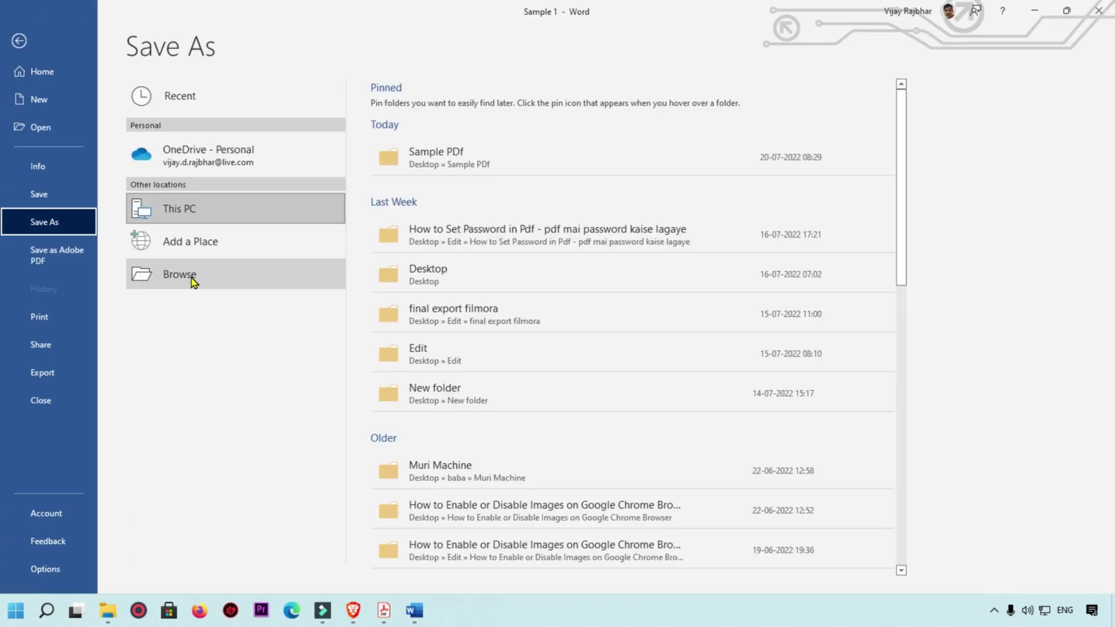
{"action": "left_click", "coordinate": [190, 277]}
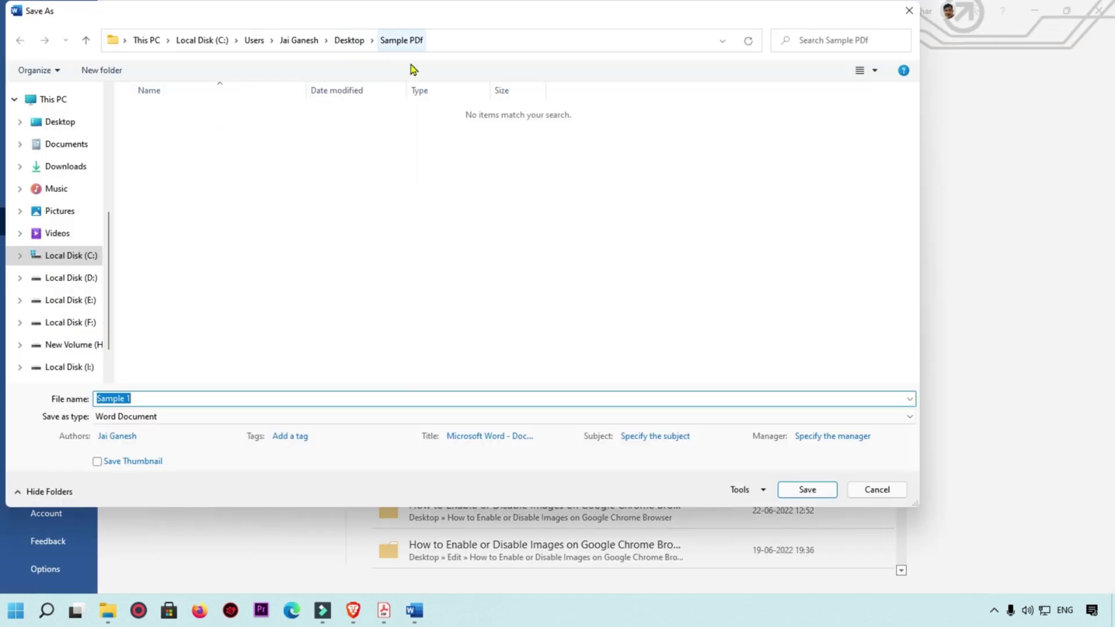
Step: Set the output to PDF with Minimum size, optimized for image quality
{"action": "left_click", "coordinate": [212, 418]}
{"action": "left_click", "coordinate": [113, 494]}
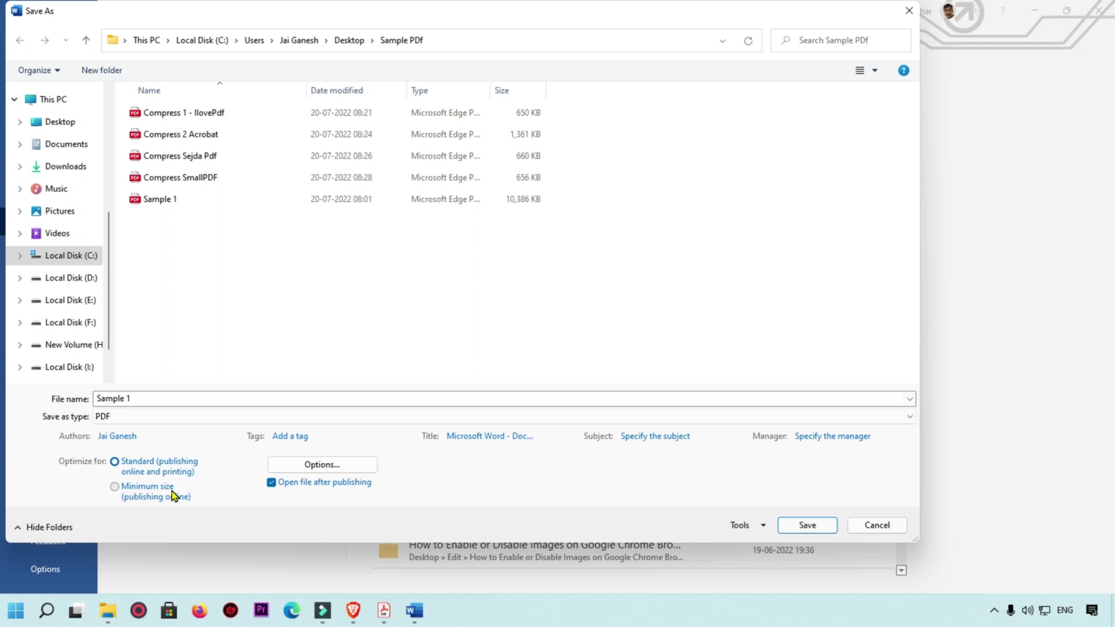
{"action": "left_click", "coordinate": [145, 495]}
{"action": "left_click", "coordinate": [317, 465]}
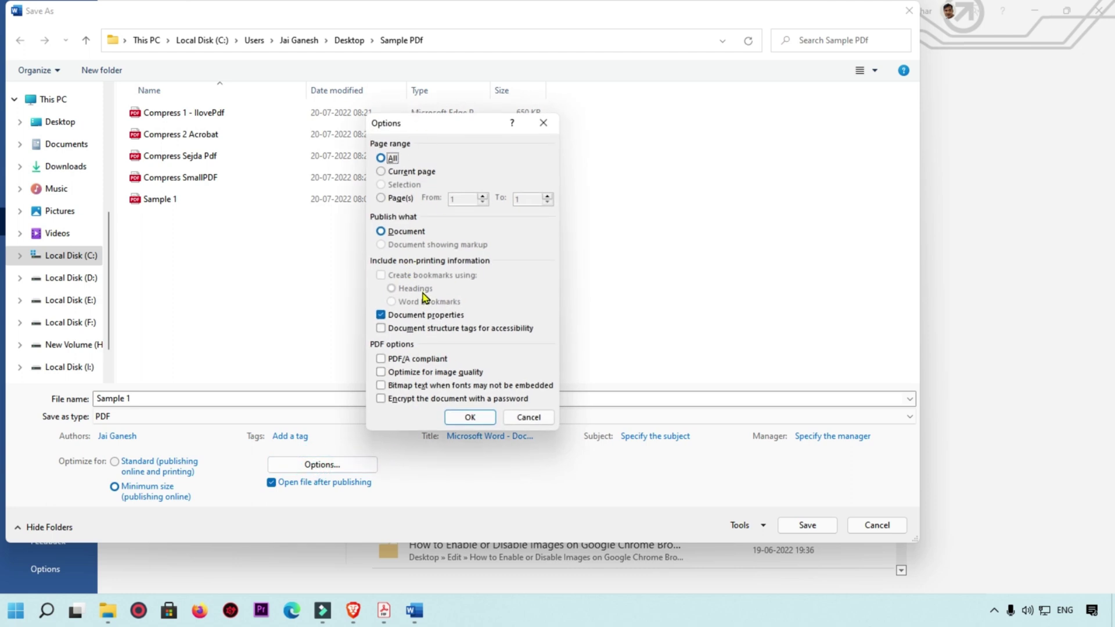
{"action": "left_click", "coordinate": [382, 374]}
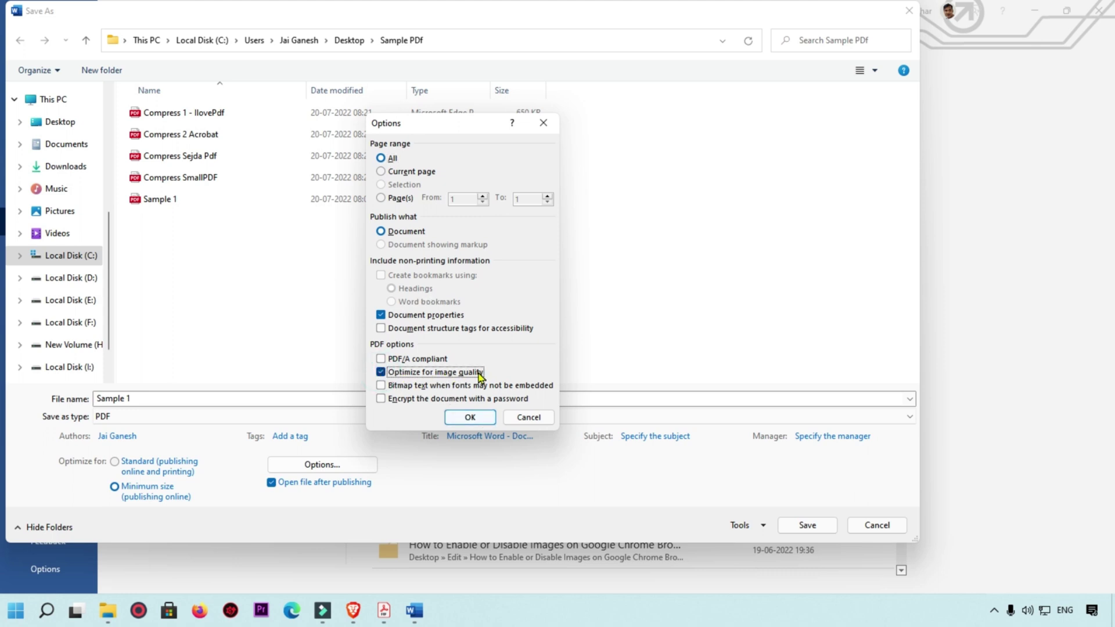
{"action": "left_click", "coordinate": [470, 418]}
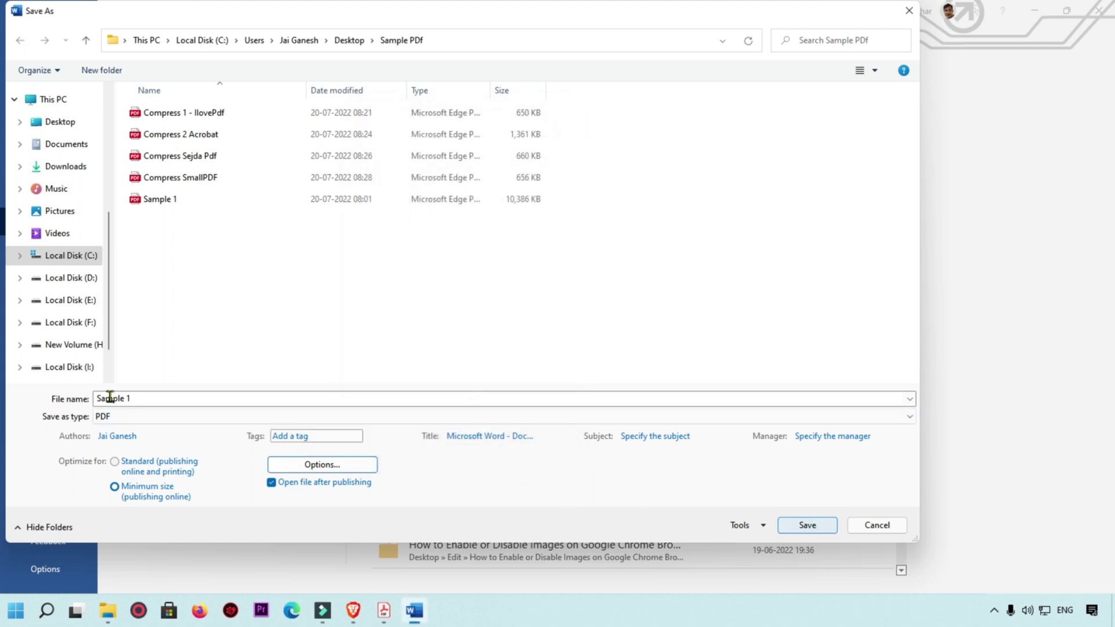
Step: Save the PDF as 'Compress MSWord' and close its preview
{"action": "double_click", "coordinate": [161, 398]}
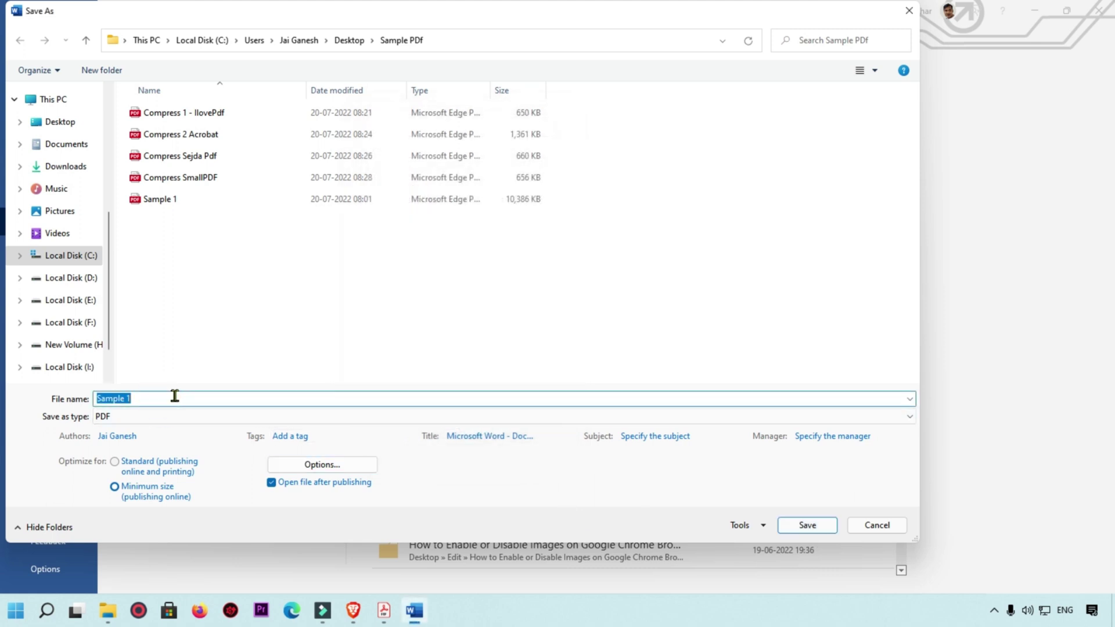
{"action": "type", "text": "Compress MSWord"}
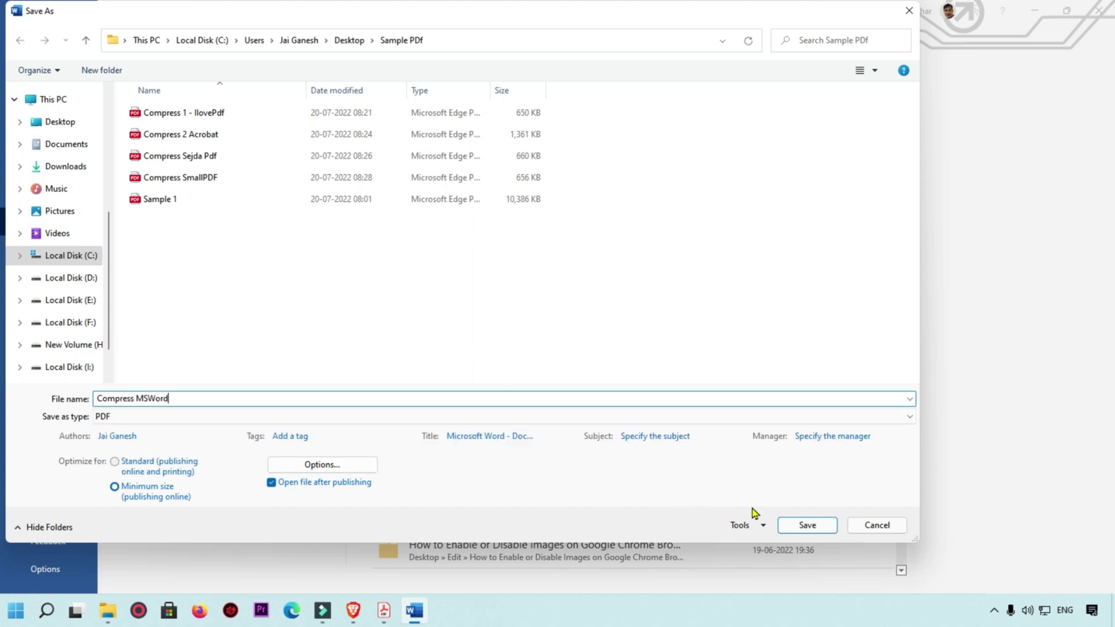
{"action": "left_click", "coordinate": [806, 524]}
{"action": "scroll", "coordinate": [556, 308], "scroll_direction": "down", "scroll_amount": 10}
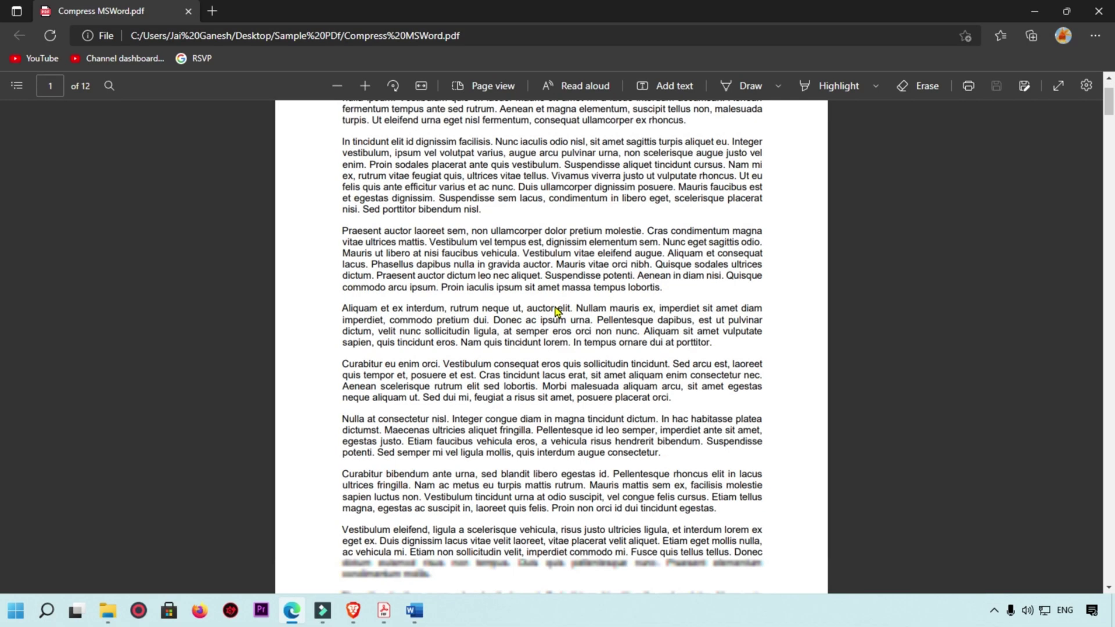
{"action": "scroll", "coordinate": [556, 308], "scroll_direction": "up", "scroll_amount": 10}
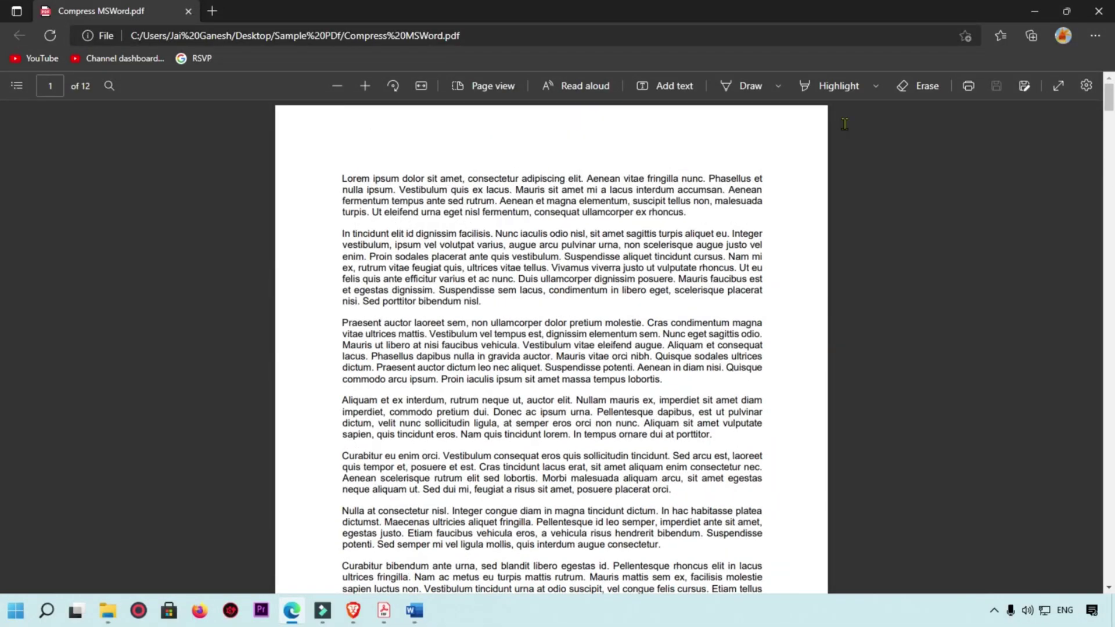
{"action": "left_click", "coordinate": [1099, 11]}
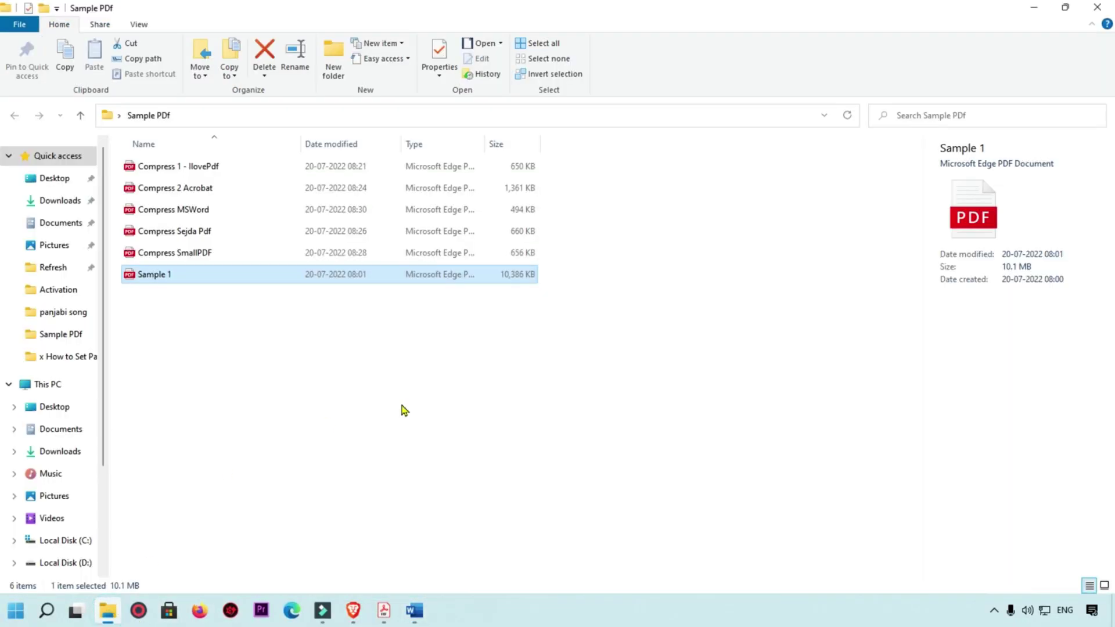
Step: Compare Compress MSWord's 494 KB size with Sample 1's 10,386 KB
{"action": "left_click", "coordinate": [208, 211]}
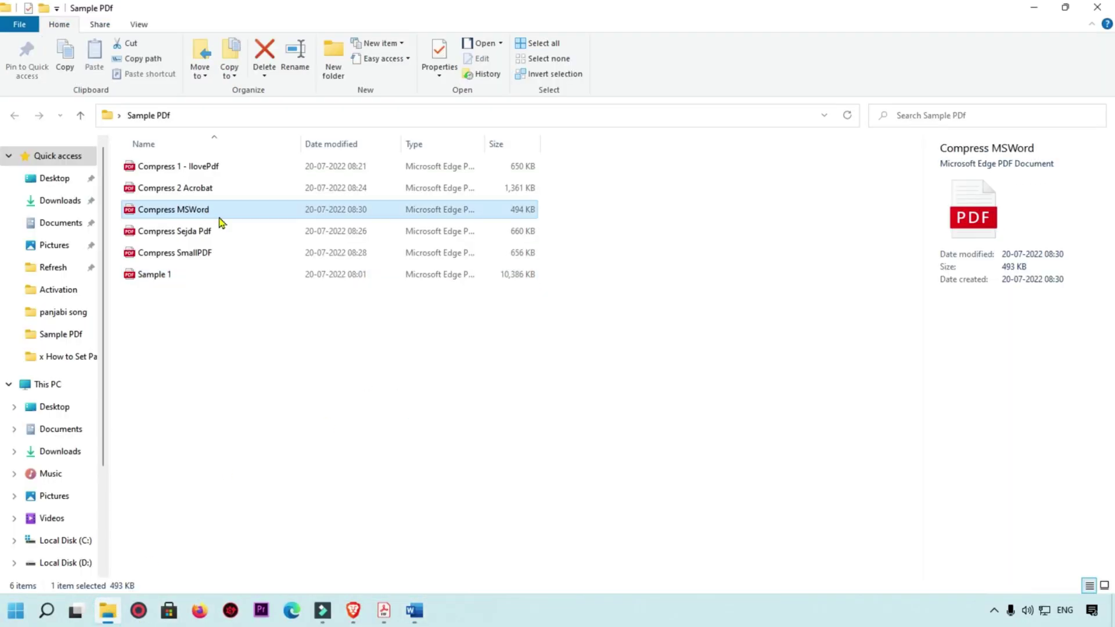
{"action": "left_click", "coordinate": [298, 373]}
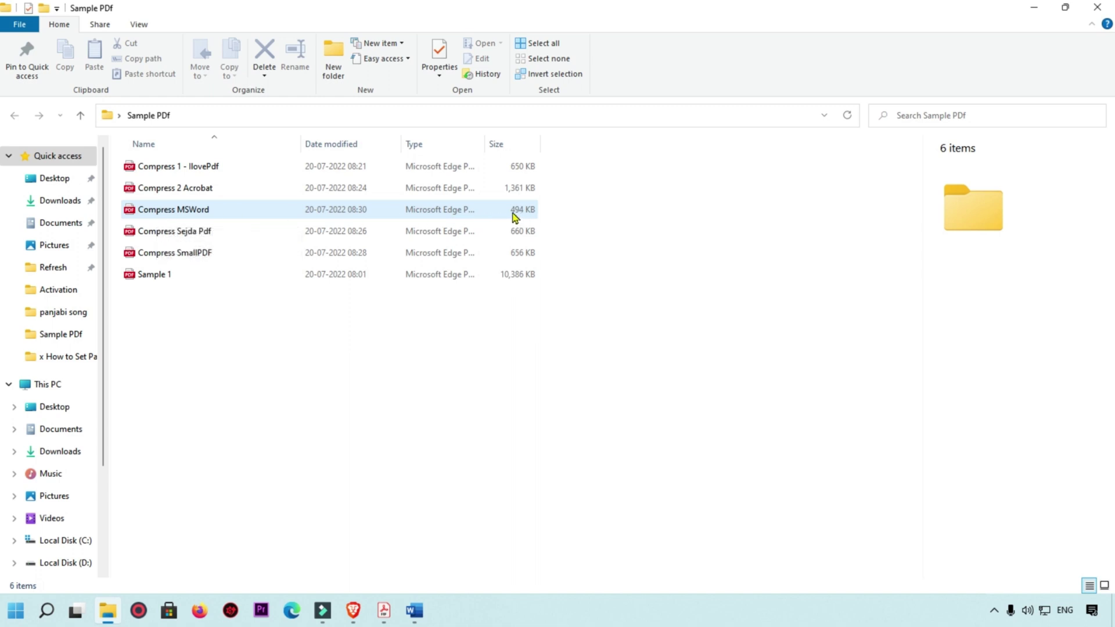
{"action": "left_click", "coordinate": [224, 210]}
{"action": "left_click", "coordinate": [182, 277]}
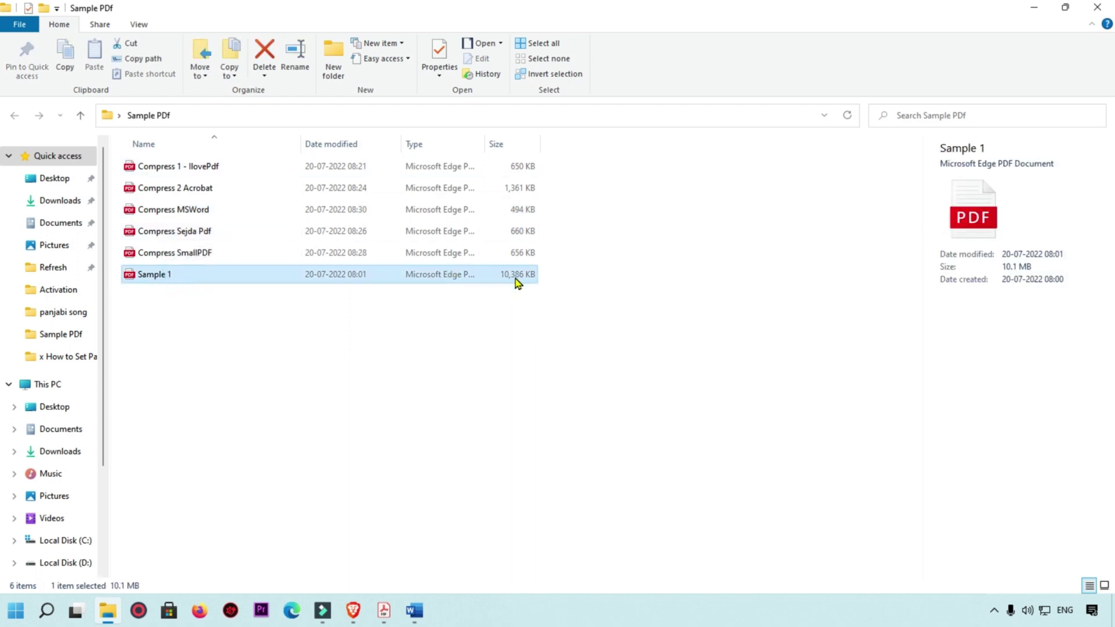
{"action": "left_click", "coordinate": [260, 351]}
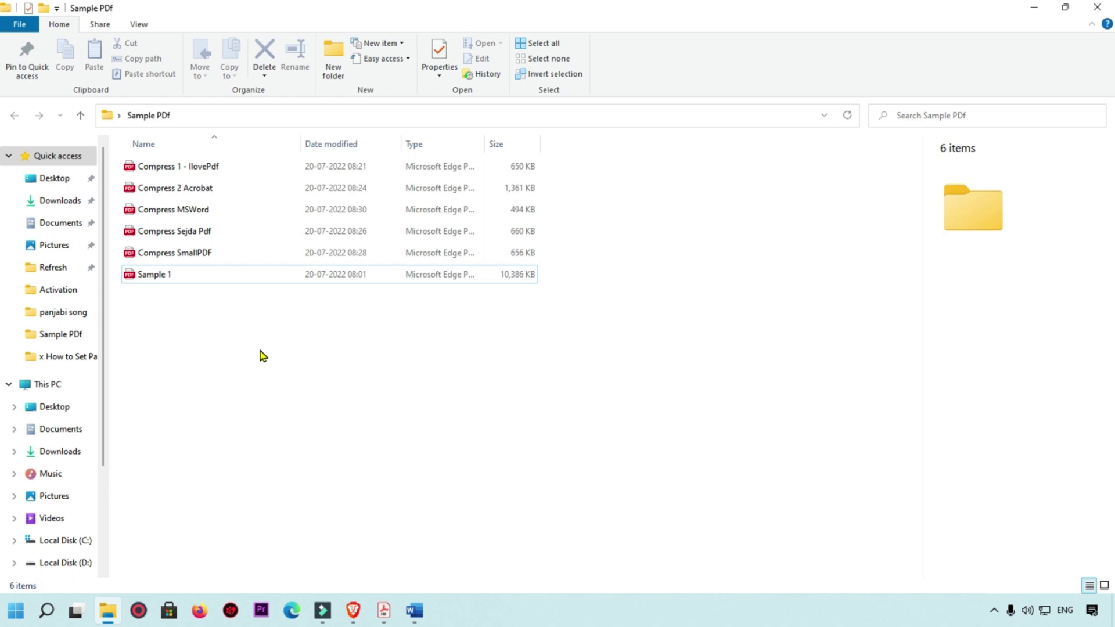
{"action": "left_click", "coordinate": [333, 447]}
Step: Open Sample 1.pdf with Adobe Photoshop 2020
{"action": "left_click", "coordinate": [165, 278]}
{"action": "right_click", "coordinate": [163, 279]}
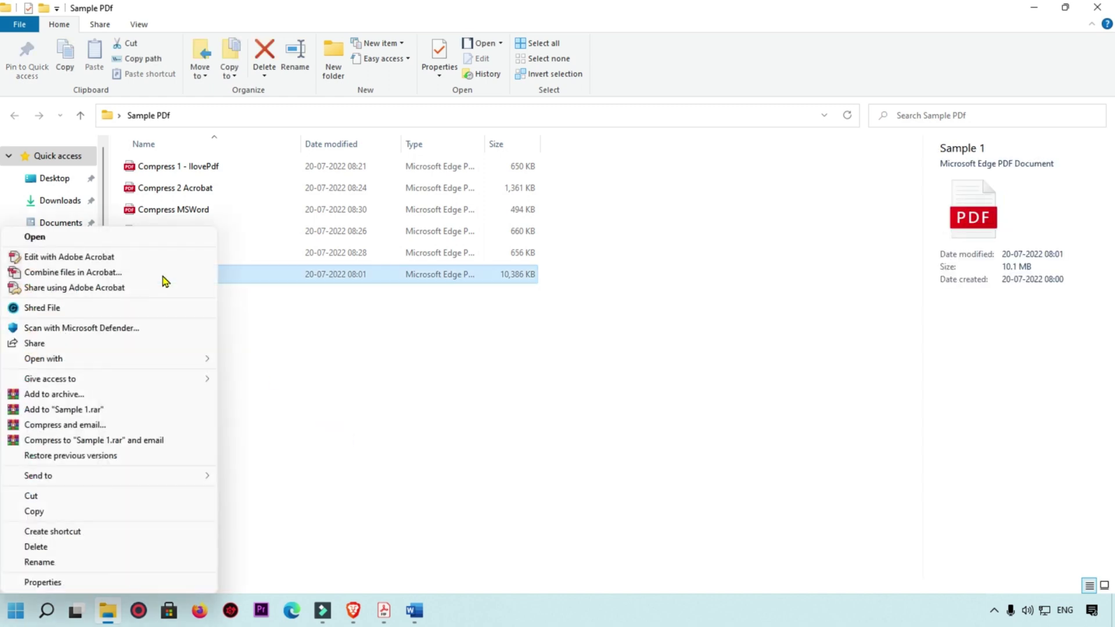
{"action": "mouse_move", "coordinate": [183, 361]}
{"action": "left_click", "coordinate": [268, 377]}
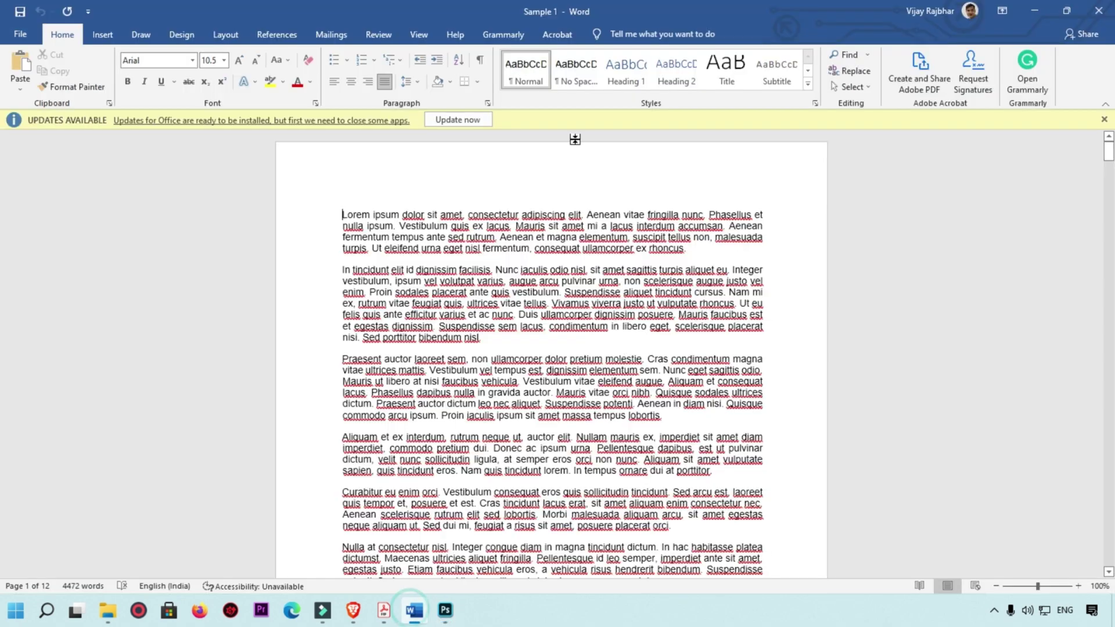
Step: Close the converted Word document without saving
{"action": "left_click", "coordinate": [1098, 11]}
{"action": "left_click", "coordinate": [556, 330]}
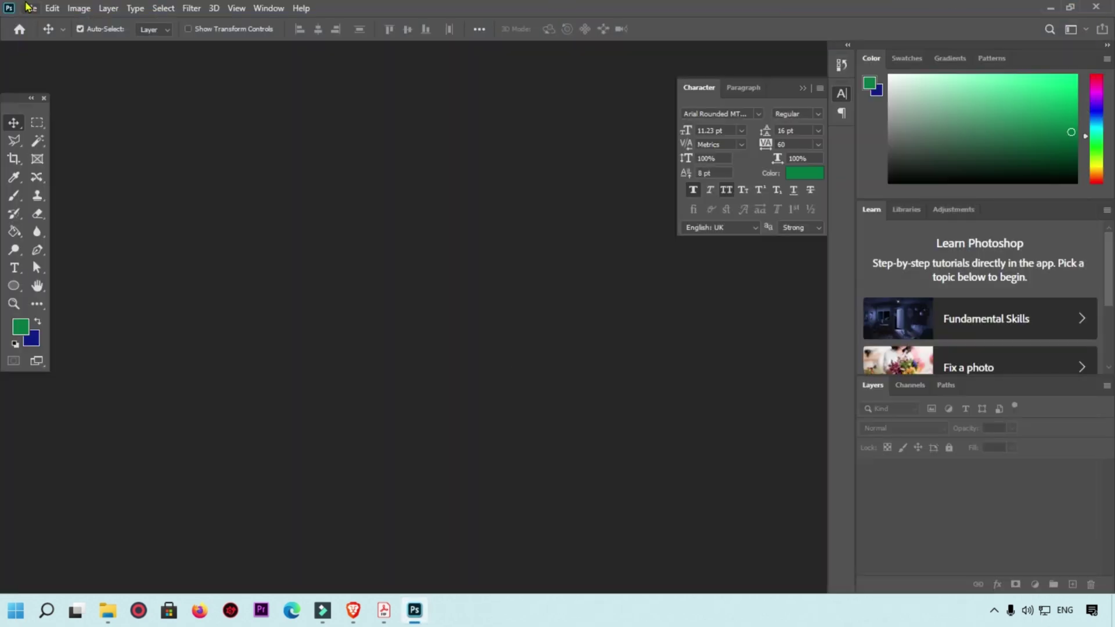
{"action": "left_click", "coordinate": [53, 8]}
{"action": "mouse_move", "coordinate": [30, 8]}
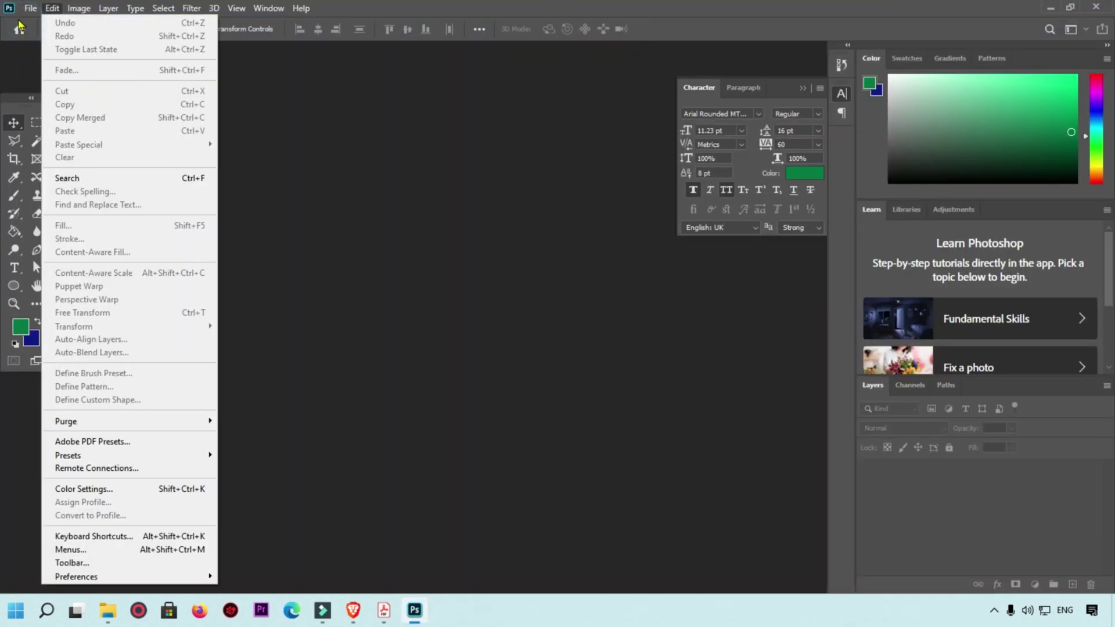
{"action": "left_click", "coordinate": [43, 67]}
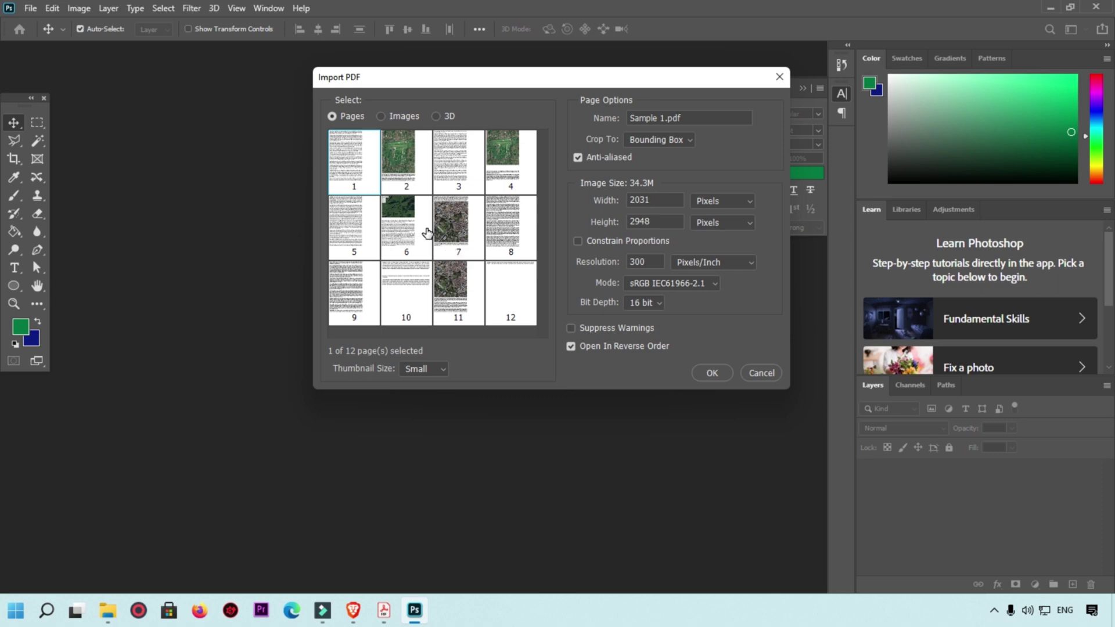
Step: Select all 12 page thumbnails of Sample 1.pdf and import them
{"action": "left_click", "coordinate": [522, 303], "text": "shift"}
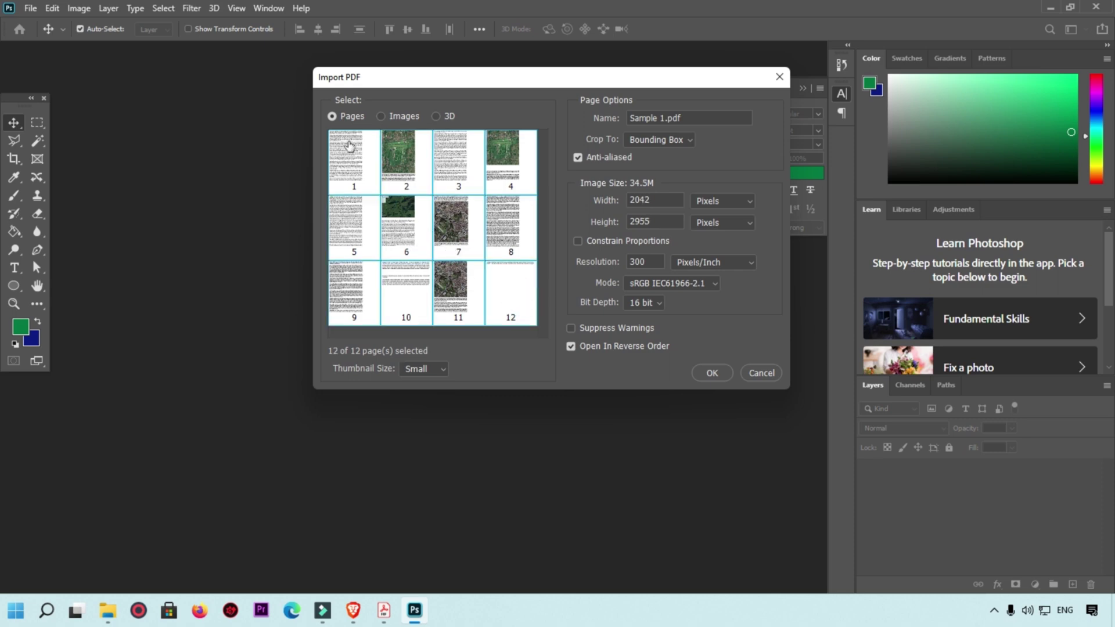
{"action": "left_click", "coordinate": [503, 301], "text": "shift"}
{"action": "left_click", "coordinate": [712, 374]}
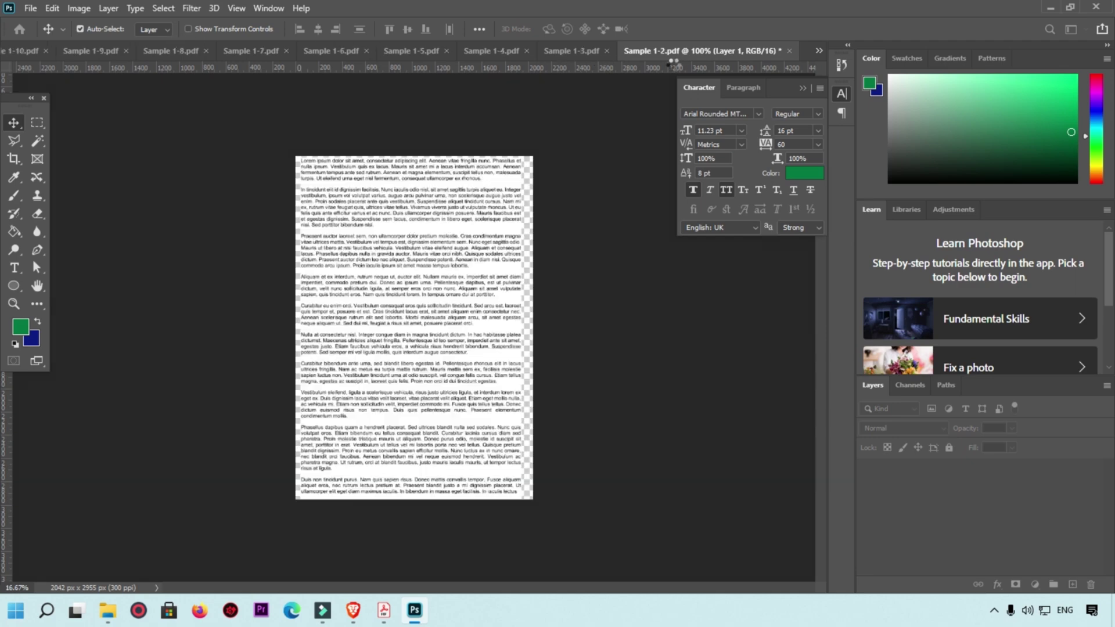
Step: Start a Save As and rename the file to 'Compress PSD'
{"action": "left_click", "coordinate": [30, 8]}
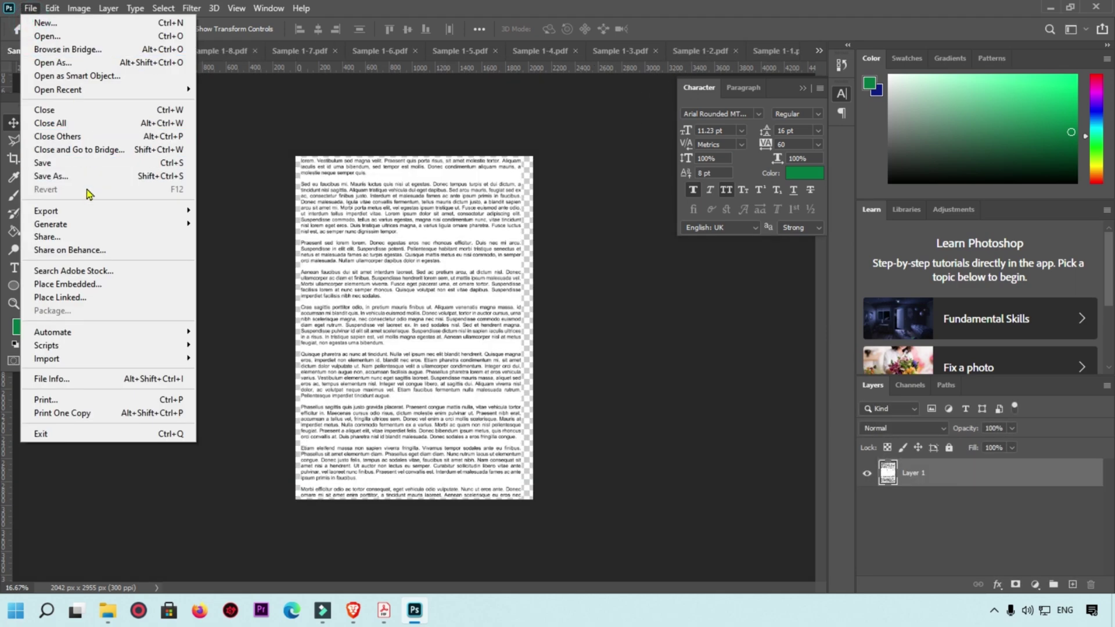
{"action": "left_click", "coordinate": [87, 179]}
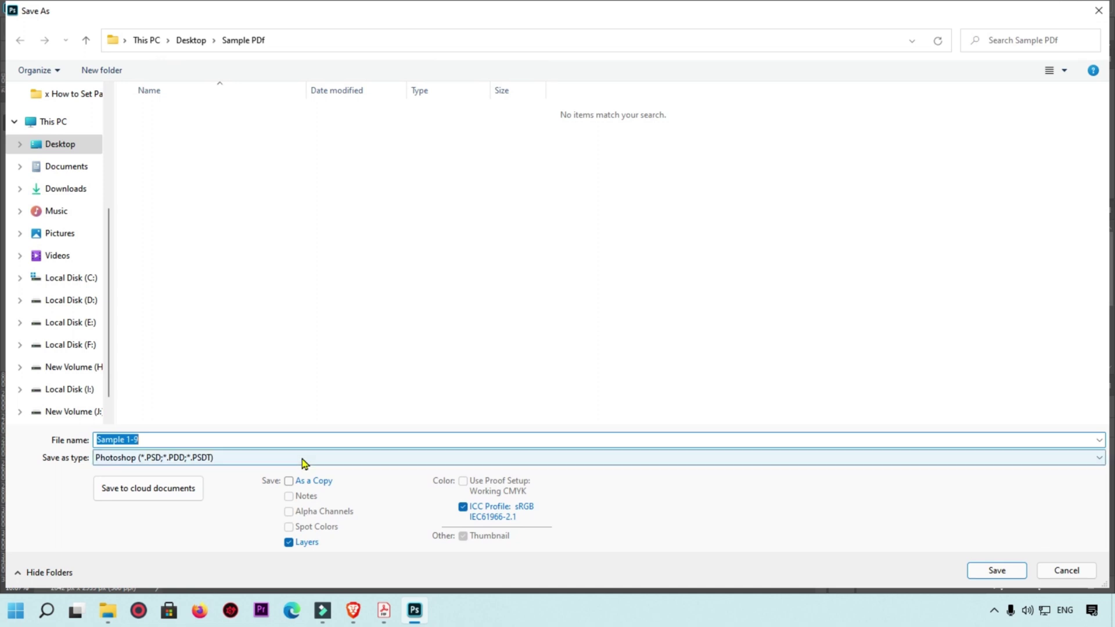
{"action": "left_click", "coordinate": [193, 442]}
{"action": "double_click", "coordinate": [192, 442]}
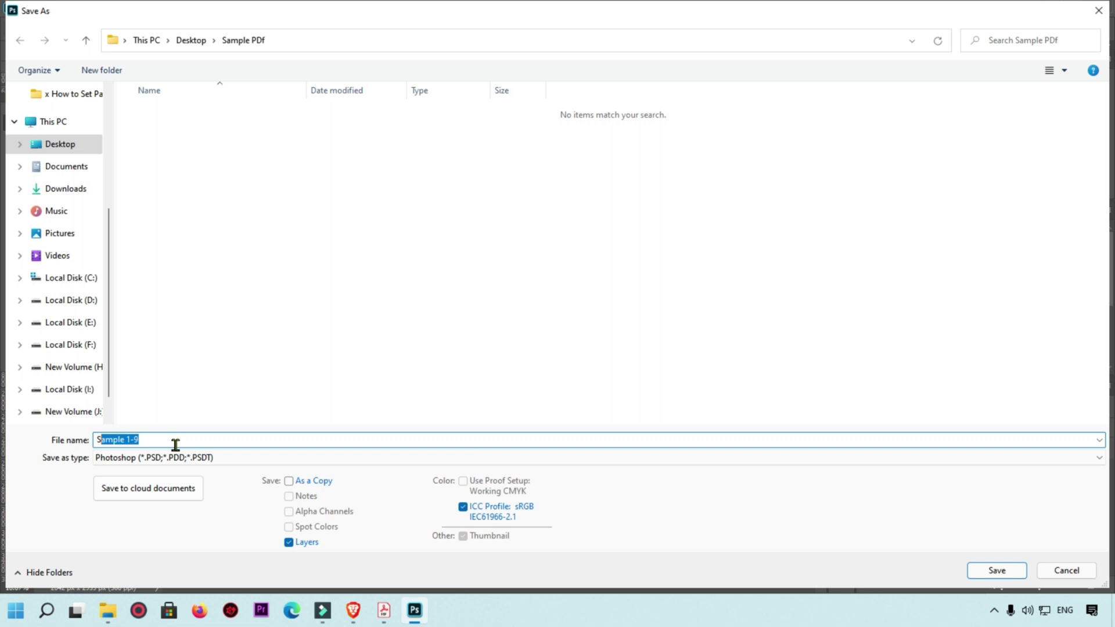
{"action": "key", "text": "BackSpace"}
{"action": "key", "text": "BackSpace"}
{"action": "type", "text": "Compress"}
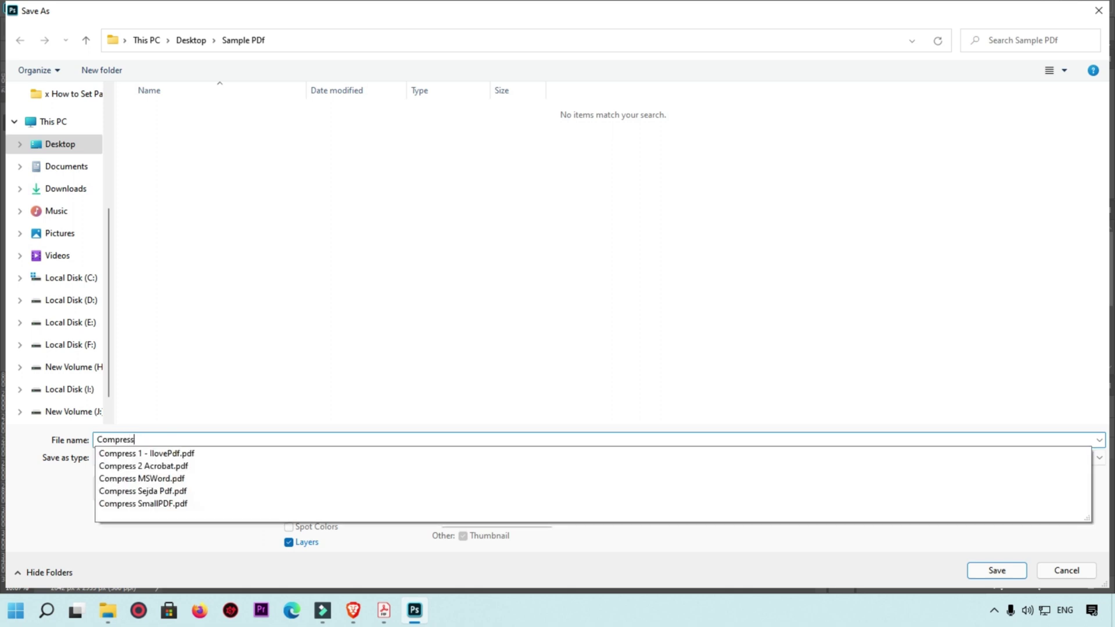
{"action": "type", "text": " PSD"}
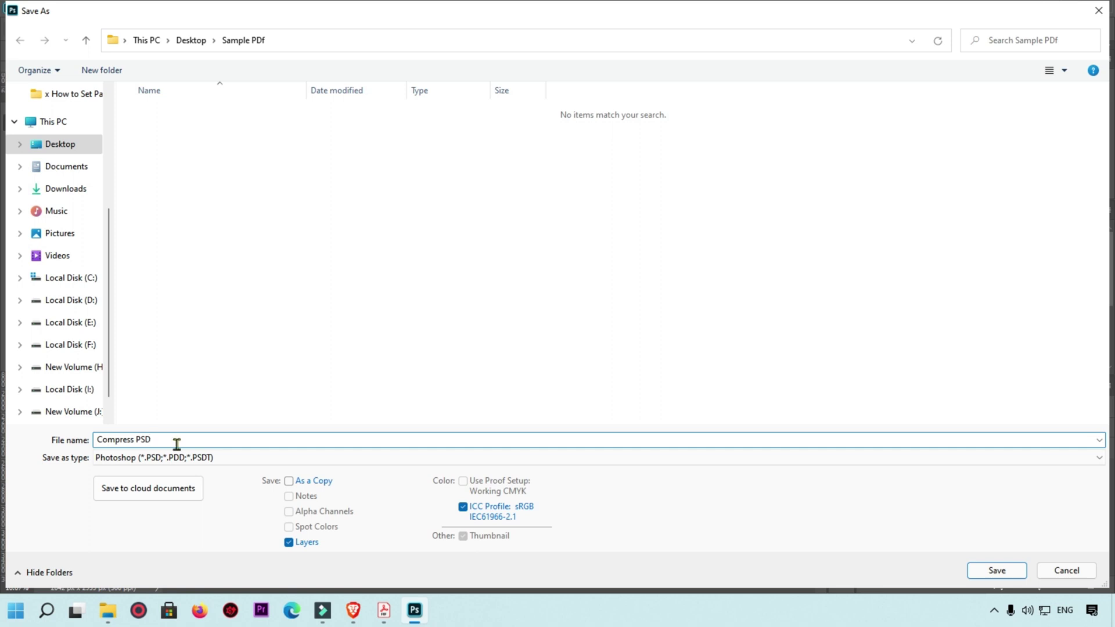
Step: Save as Photoshop PDF (*.PDF;*.PDP) and dismiss the PDF settings notice
{"action": "left_click", "coordinate": [266, 458]}
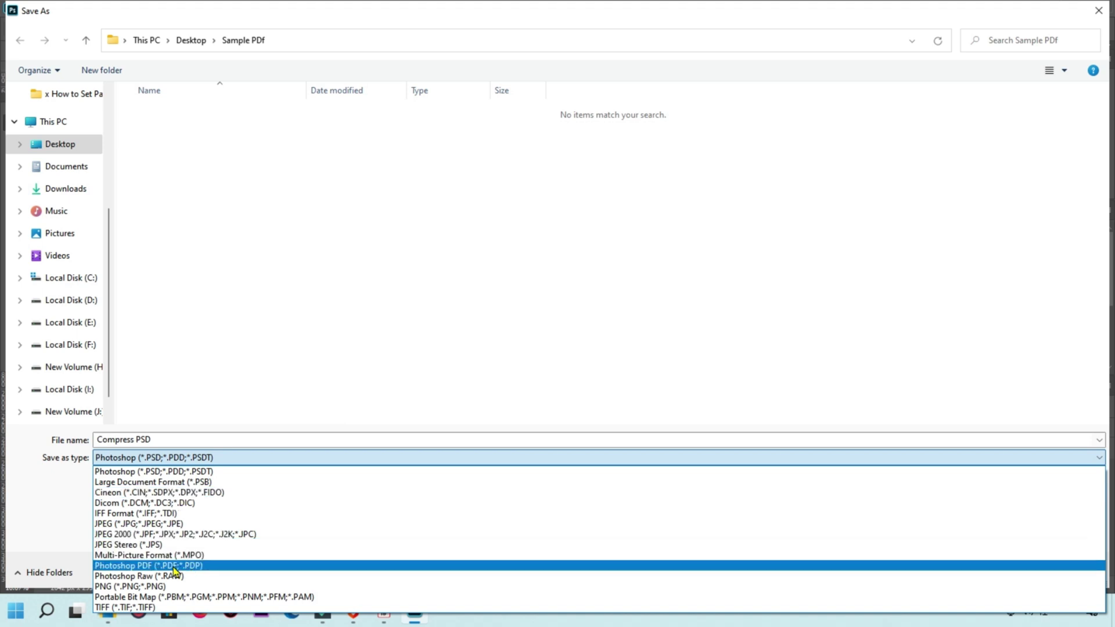
{"action": "left_click", "coordinate": [194, 567]}
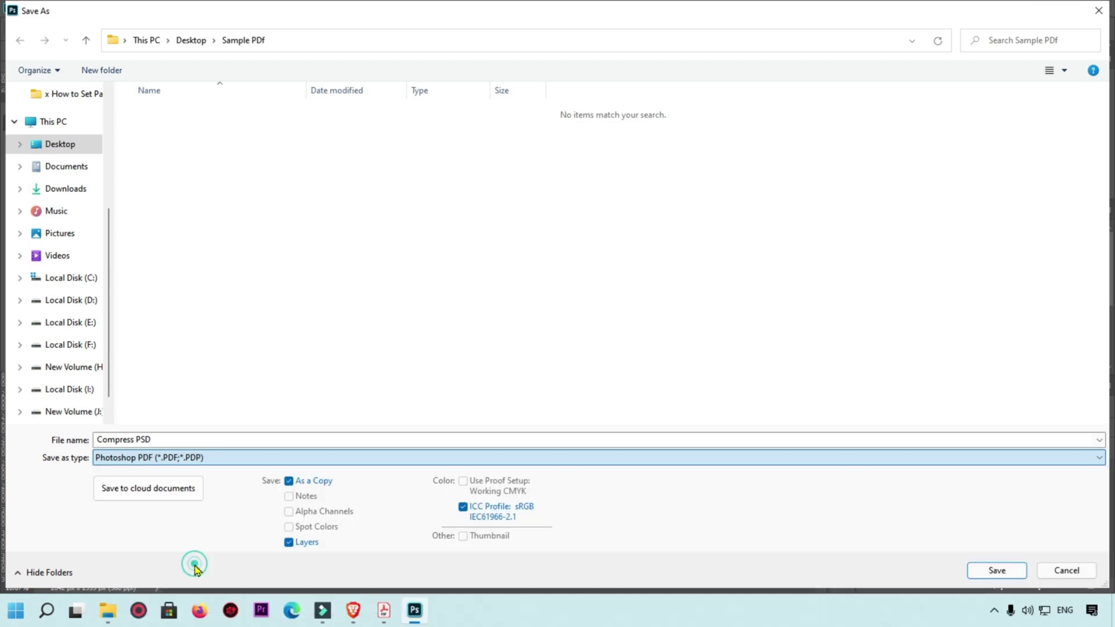
{"action": "left_click", "coordinate": [997, 570]}
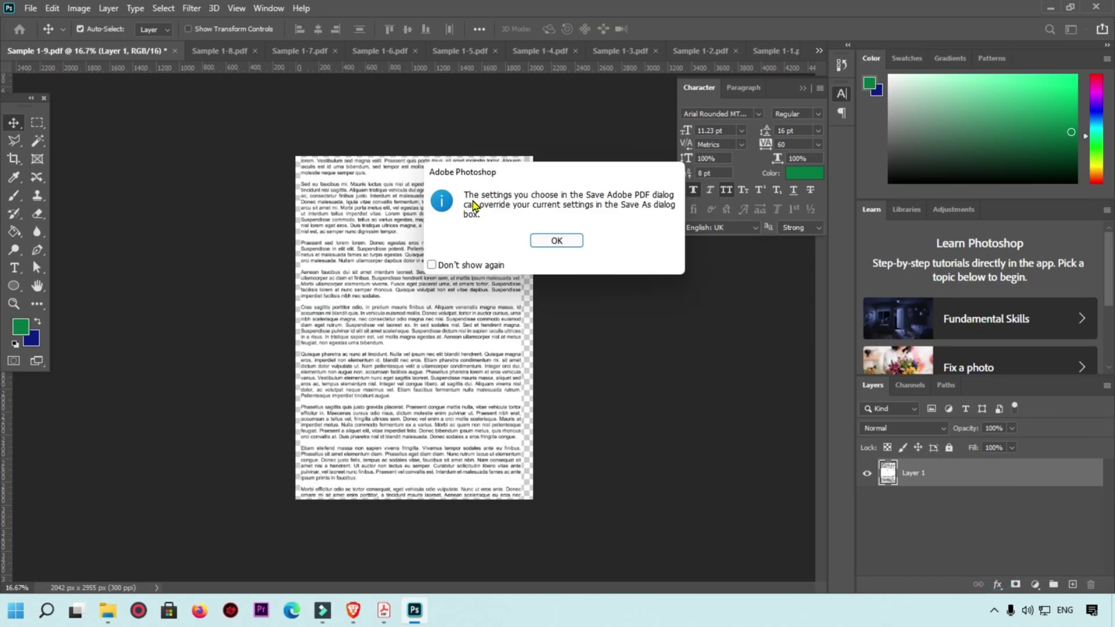
{"action": "left_click", "coordinate": [561, 243]}
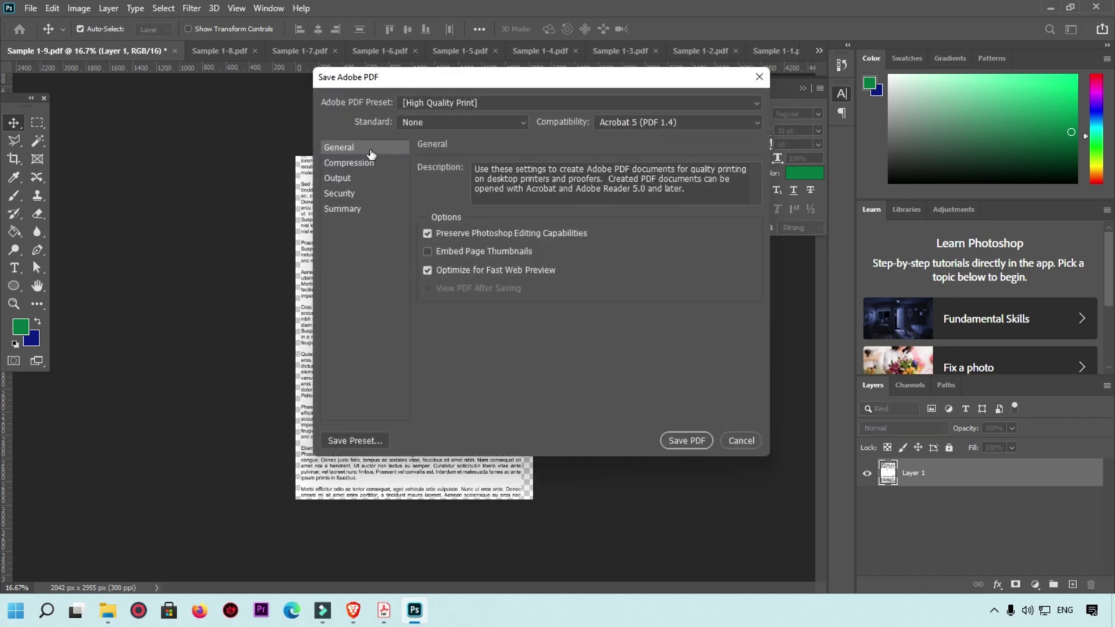
Step: Choose the Smallest File Size PDF preset in Photoshop's Save Adobe PDF dialog
{"action": "left_click", "coordinate": [449, 102]}
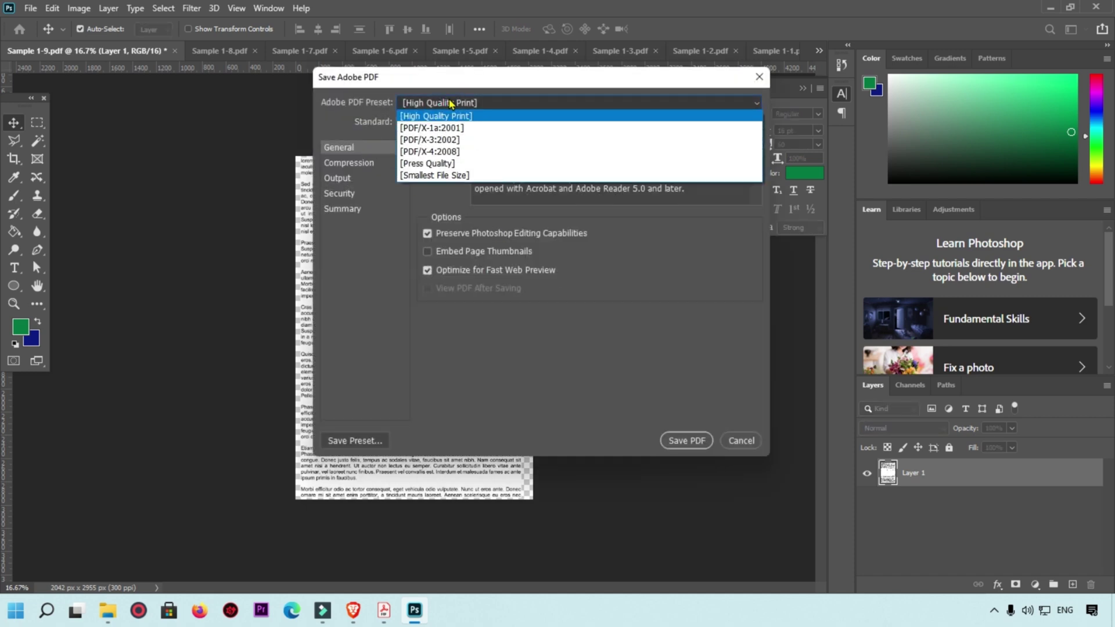
{"action": "left_click", "coordinate": [441, 175]}
{"action": "left_click", "coordinate": [365, 164]}
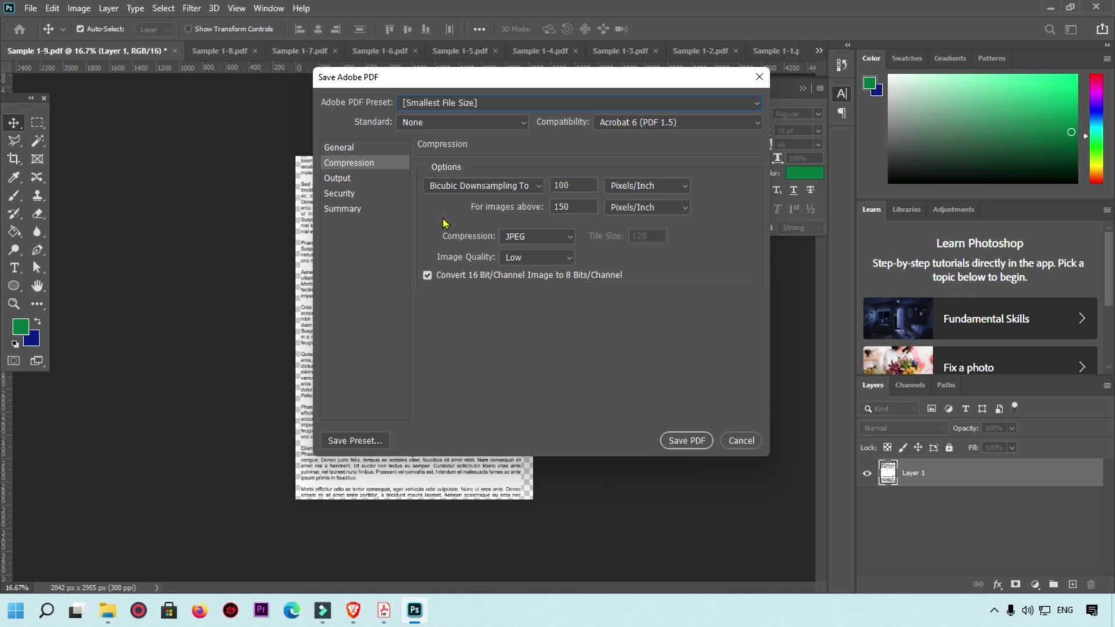
Step: Set JPEG compression with Minimum image quality and save the PDF
{"action": "left_click", "coordinate": [569, 237]}
{"action": "left_click", "coordinate": [570, 241]}
{"action": "left_click", "coordinate": [570, 256]}
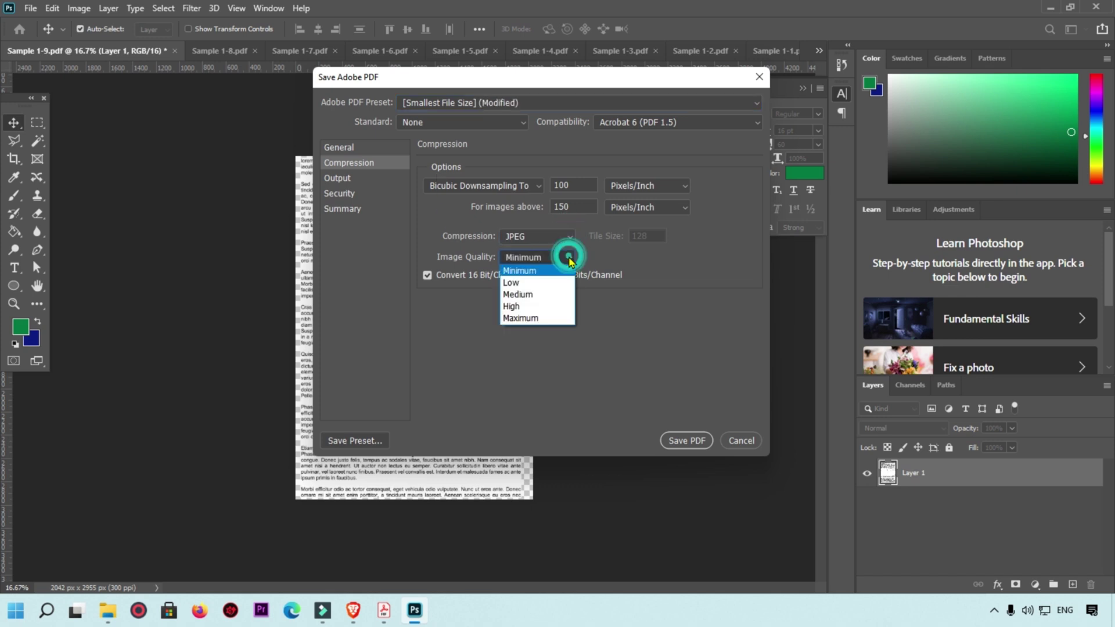
{"action": "left_click", "coordinate": [570, 263]}
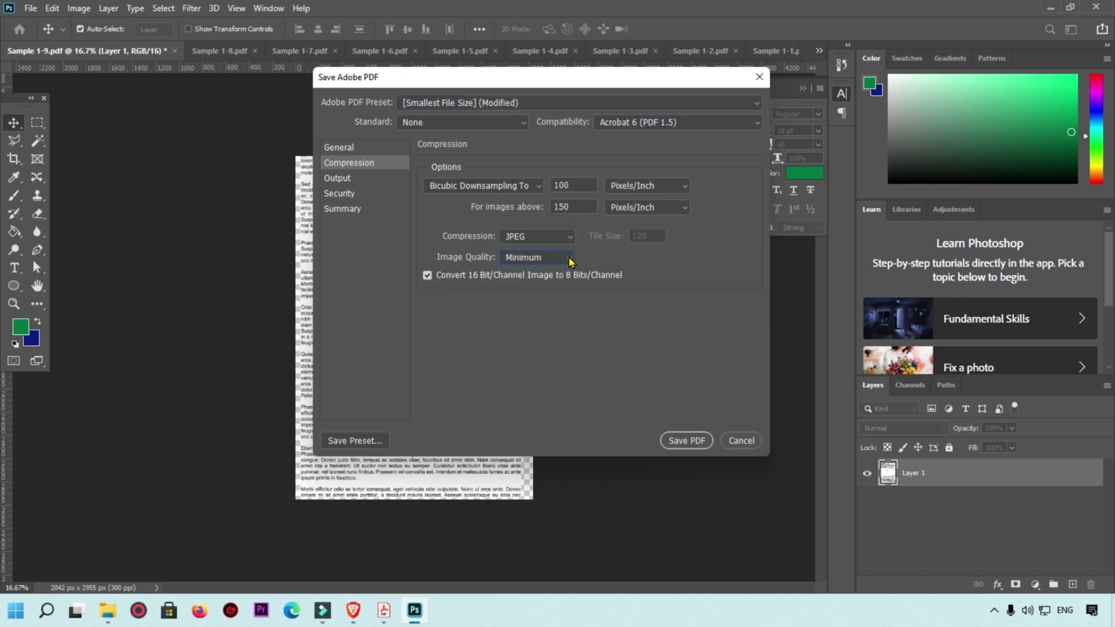
{"action": "left_click", "coordinate": [687, 440]}
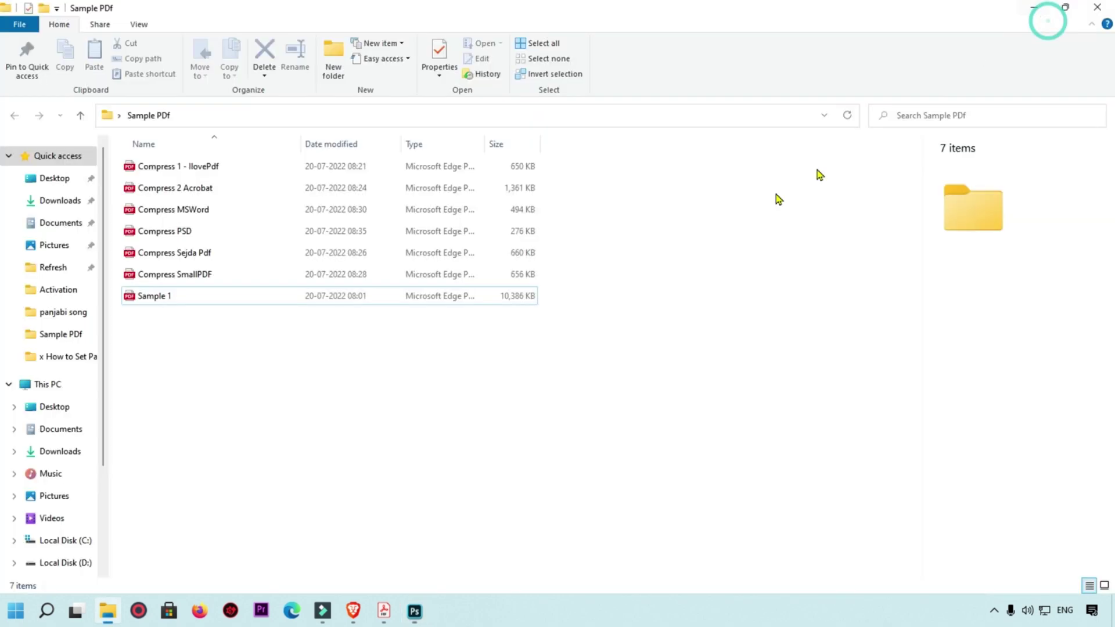
{"action": "left_click", "coordinate": [183, 232]}
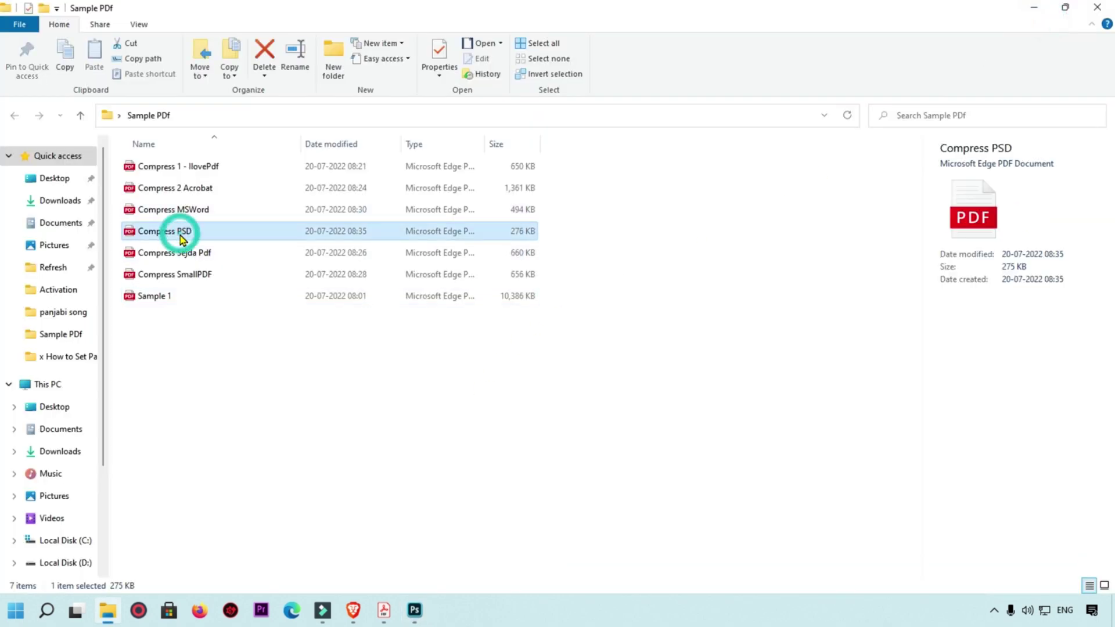
{"action": "double_click", "coordinate": [182, 232]}
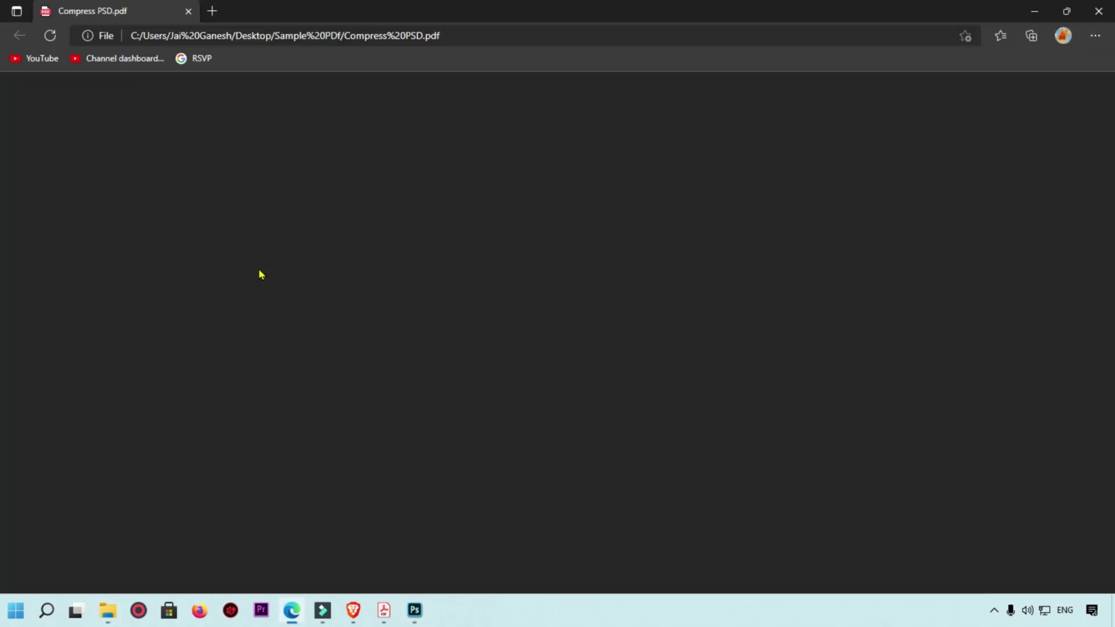
{"action": "scroll", "coordinate": [486, 315], "scroll_direction": "down", "scroll_amount": 3}
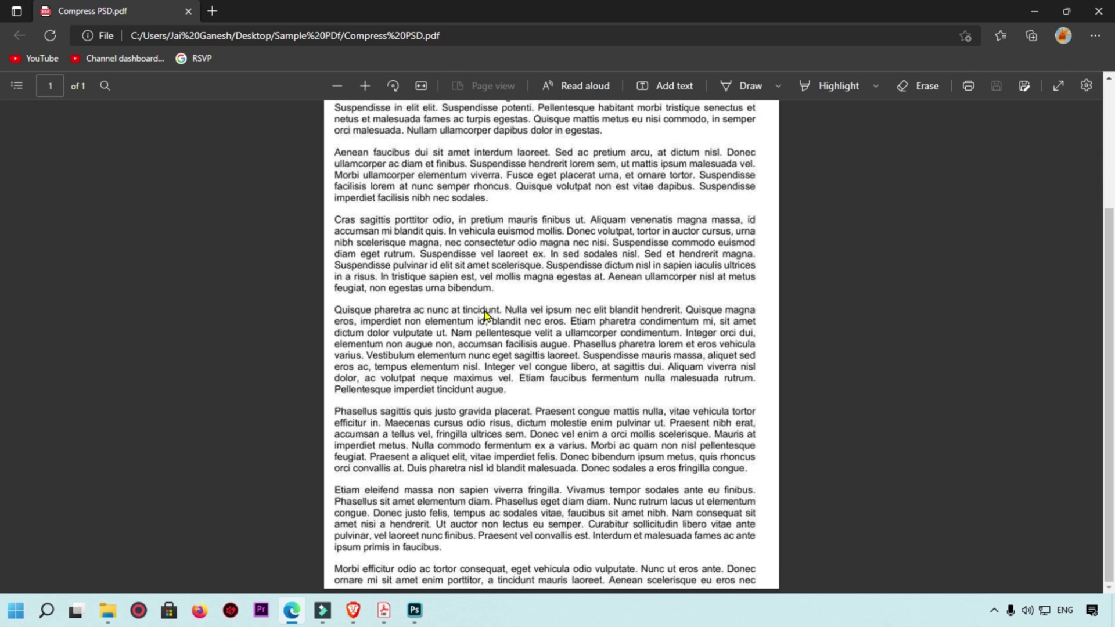
{"action": "scroll", "coordinate": [487, 314], "scroll_direction": "up", "scroll_amount": 3}
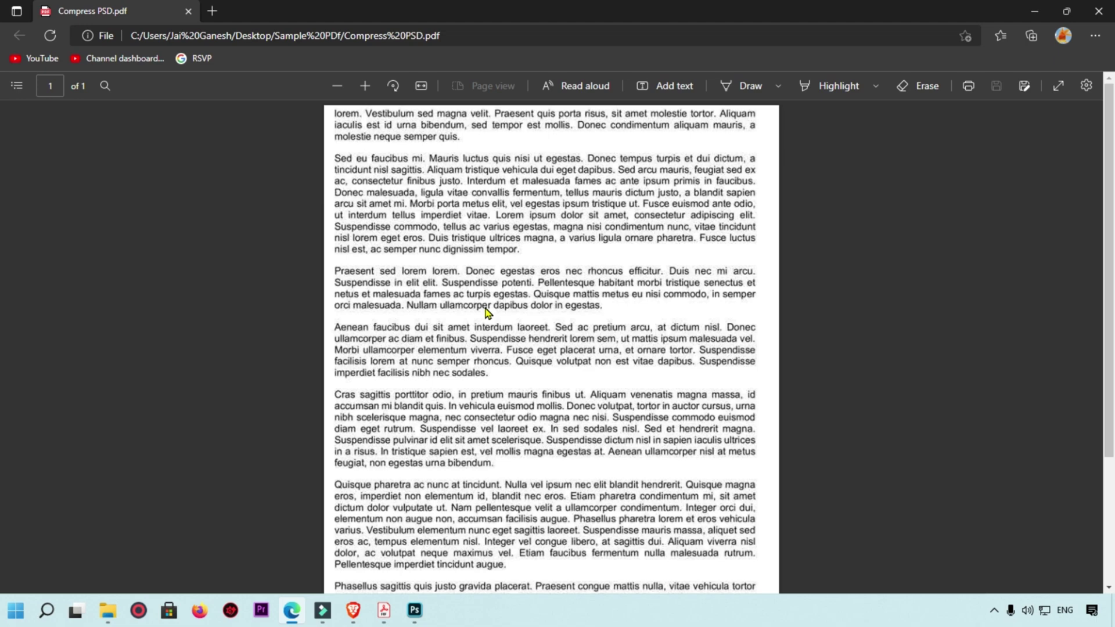
{"action": "key", "text": "alt+Tab"}
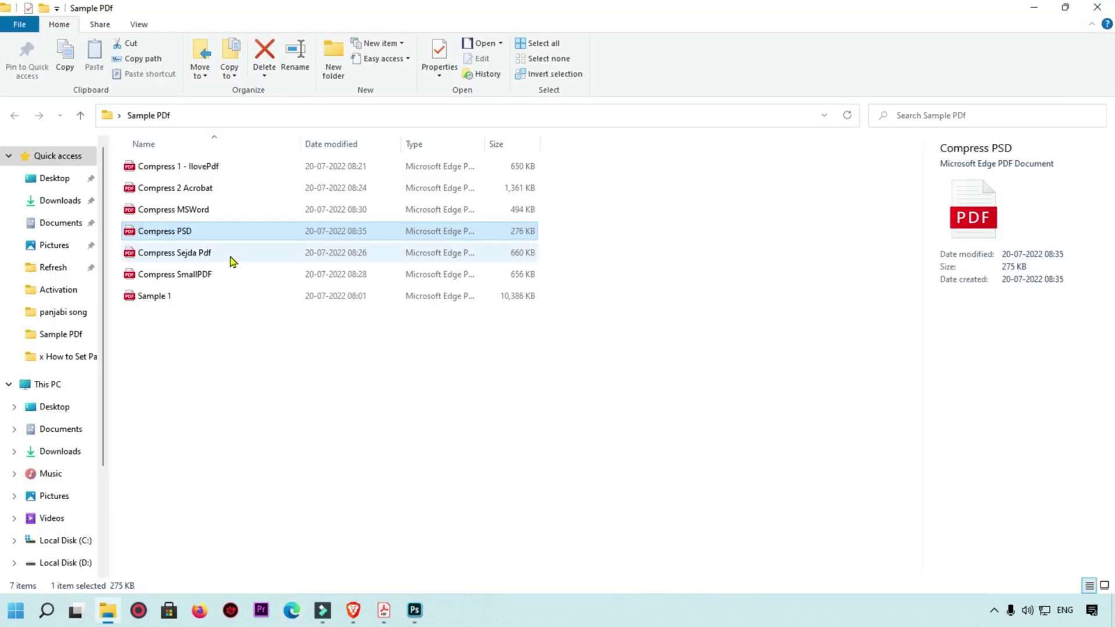
Step: Delete the Compress PSD file from the Sample PDF folder, leaving its name unchanged
{"action": "left_click", "coordinate": [206, 233]}
{"action": "left_click", "coordinate": [232, 233]}
{"action": "left_click", "coordinate": [256, 419]}
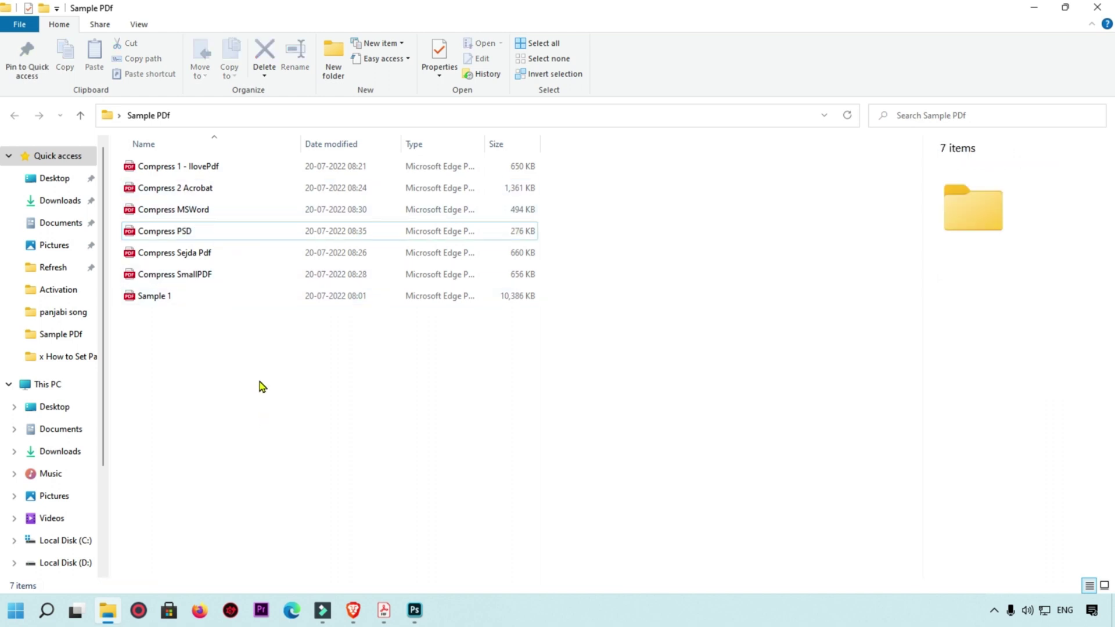
{"action": "left_click", "coordinate": [204, 233]}
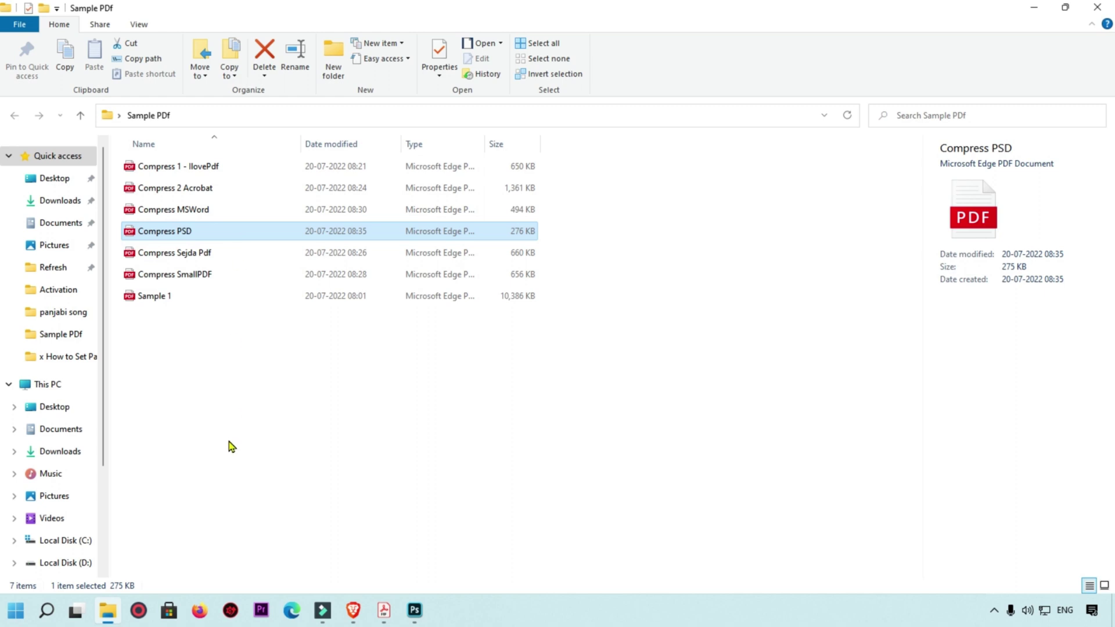
{"action": "key", "text": "Delete"}
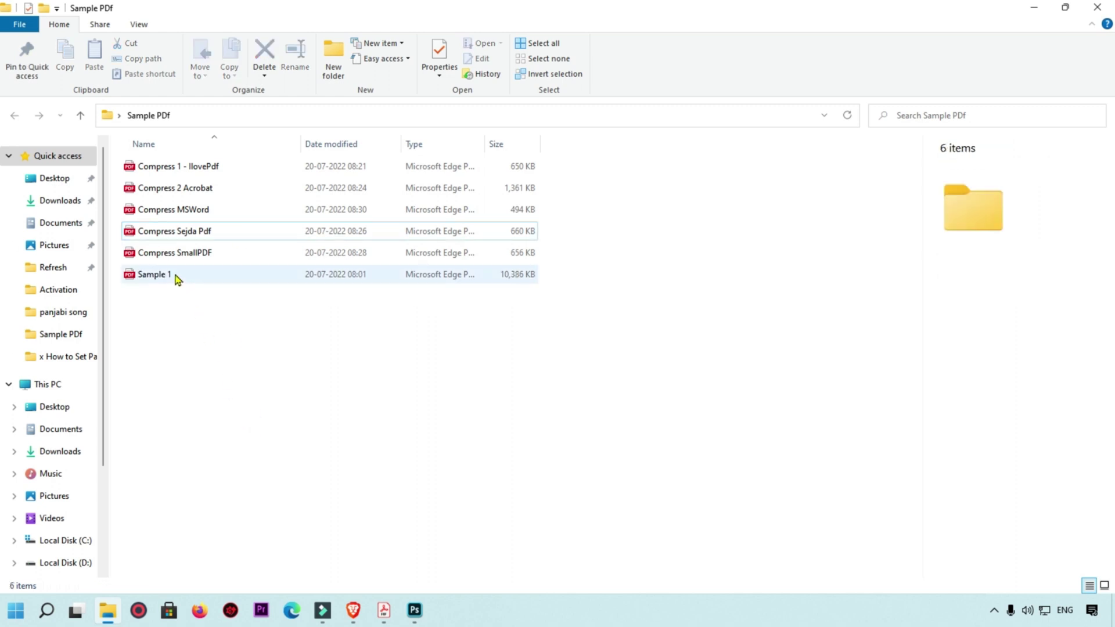
Step: Sort the remaining six files by size, largest first, with Sample 1 at 10,386 KB on top
{"action": "left_click", "coordinate": [173, 276]}
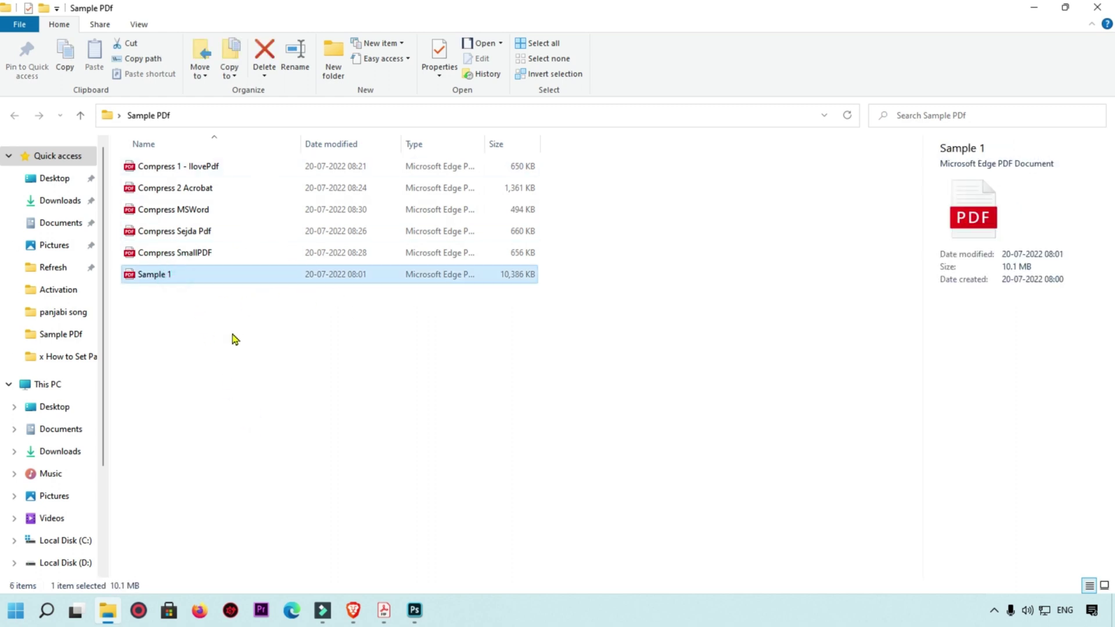
{"action": "left_click", "coordinate": [199, 274]}
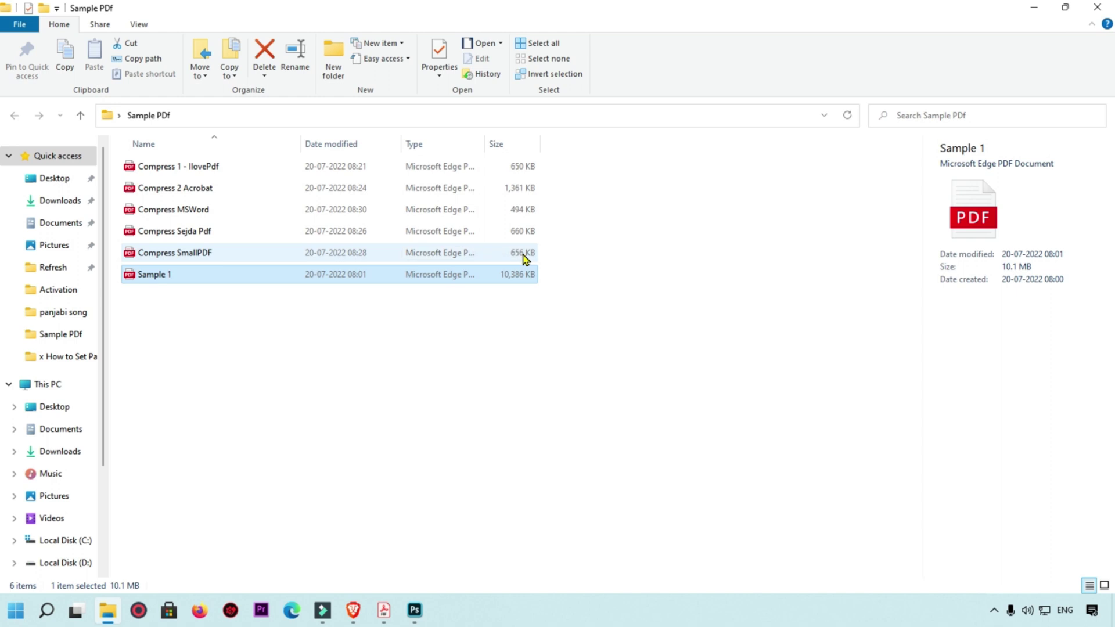
{"action": "left_click", "coordinate": [520, 144]}
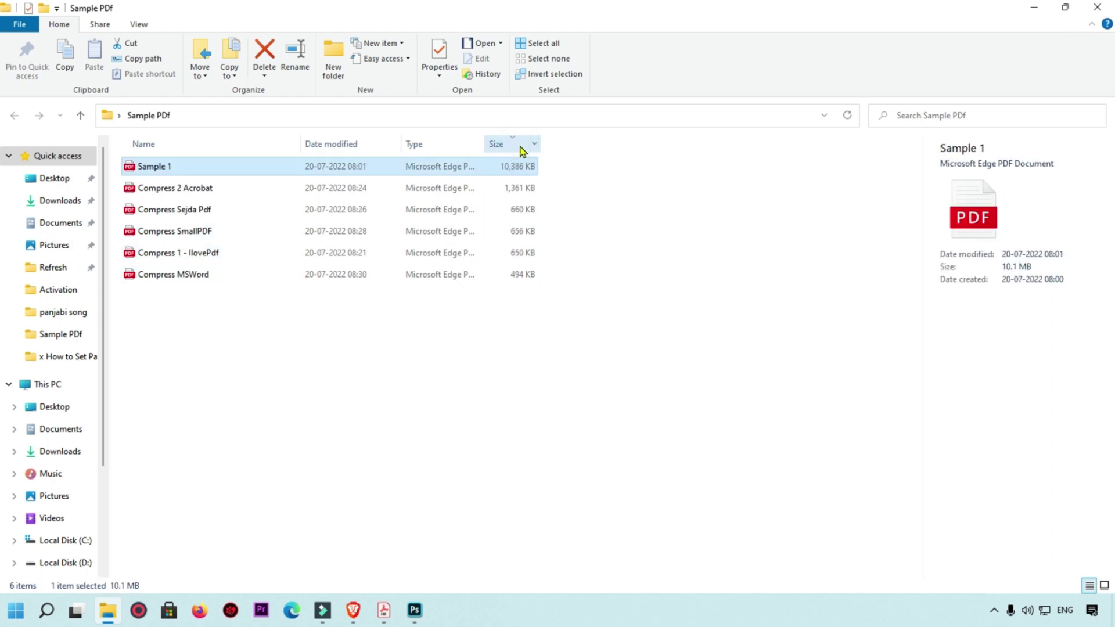
{"action": "left_click", "coordinate": [175, 277]}
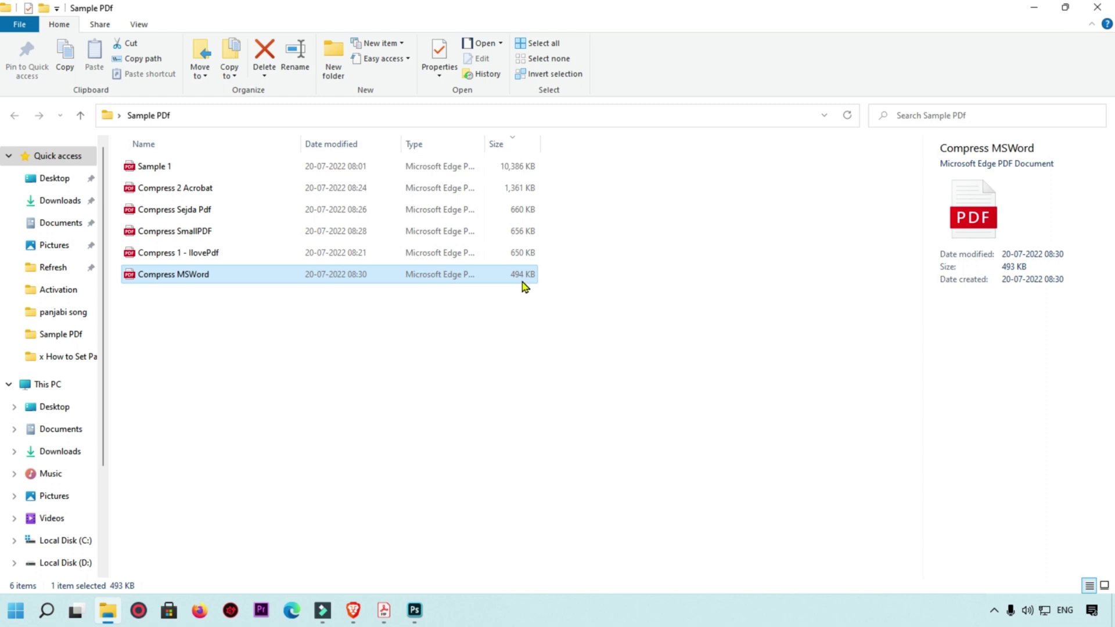
{"action": "left_click", "coordinate": [194, 253]}
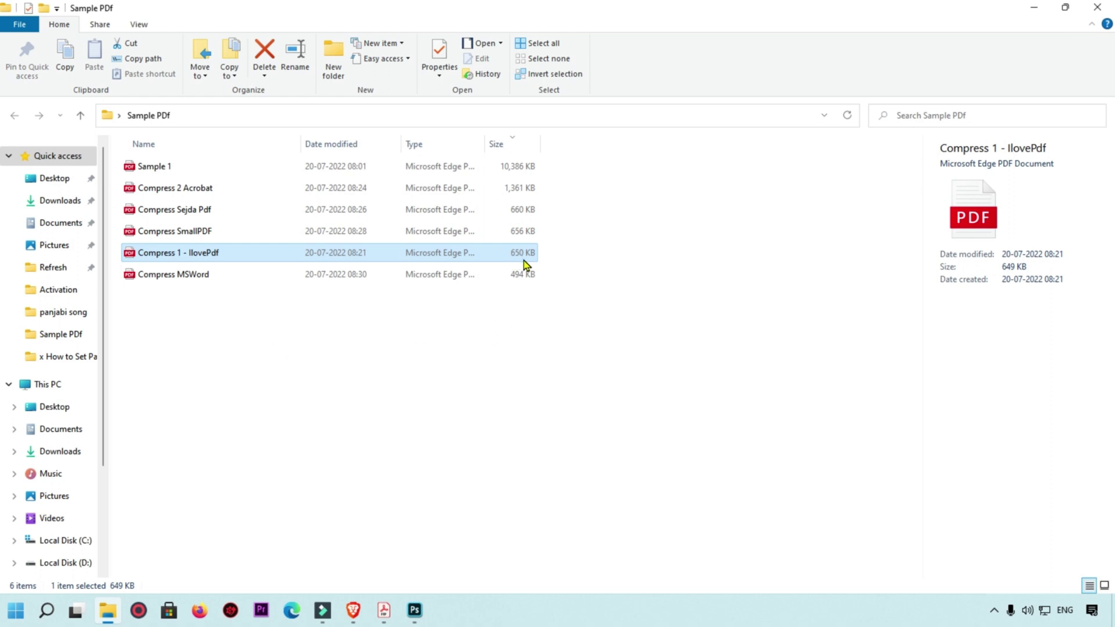
{"action": "left_click", "coordinate": [184, 230]}
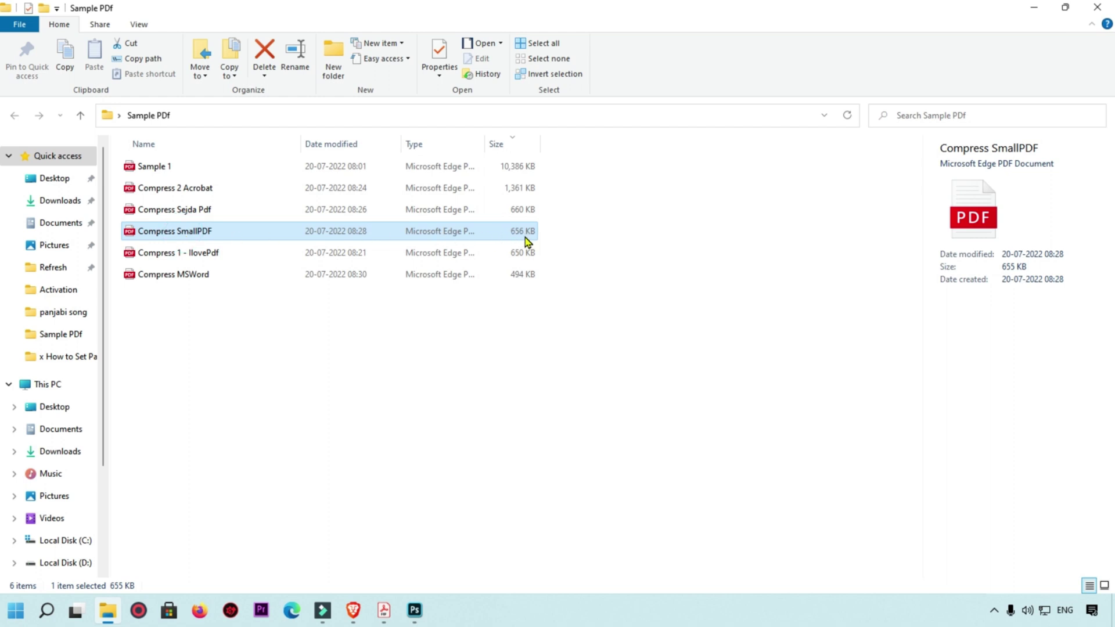
{"action": "left_click", "coordinate": [170, 212]}
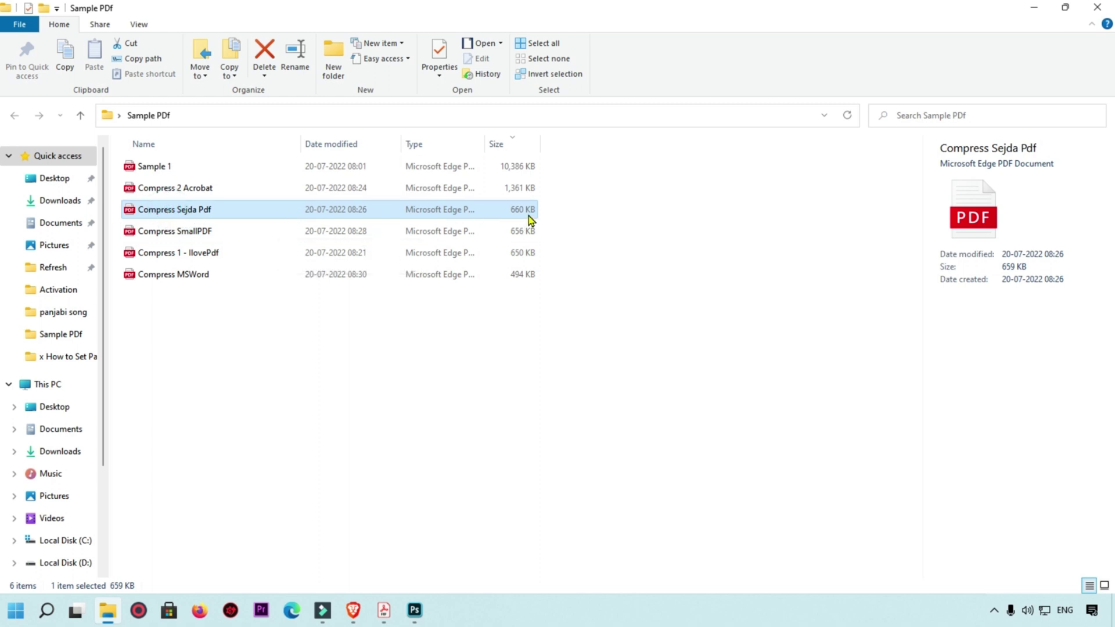
{"action": "left_click", "coordinate": [182, 192]}
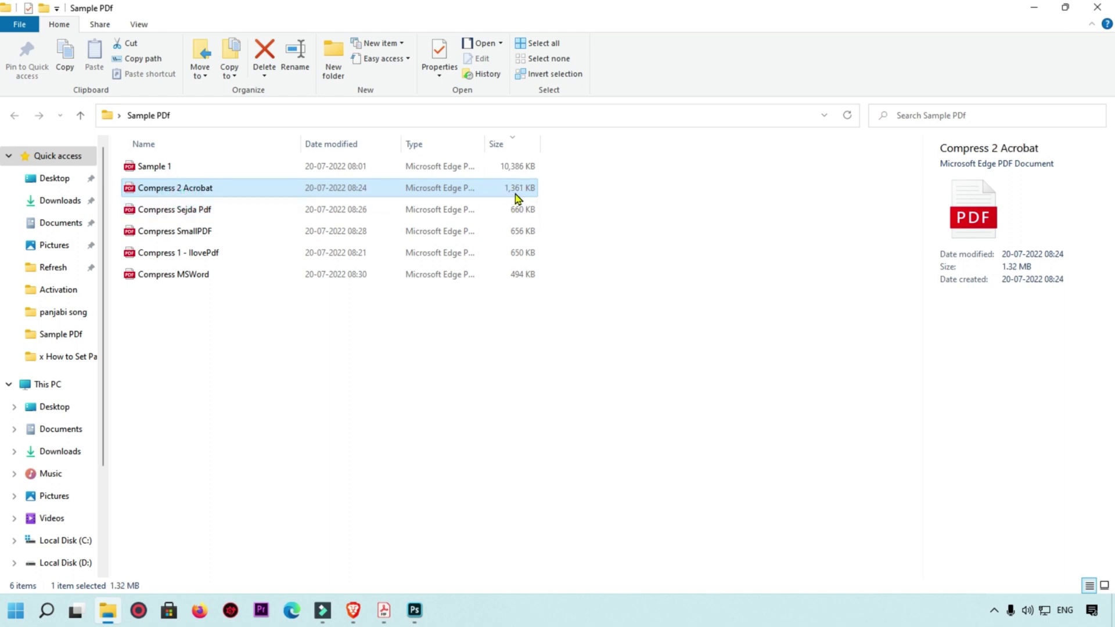
{"action": "left_click_drag", "start_coordinate": [539, 353], "coordinate": [340, 149]}
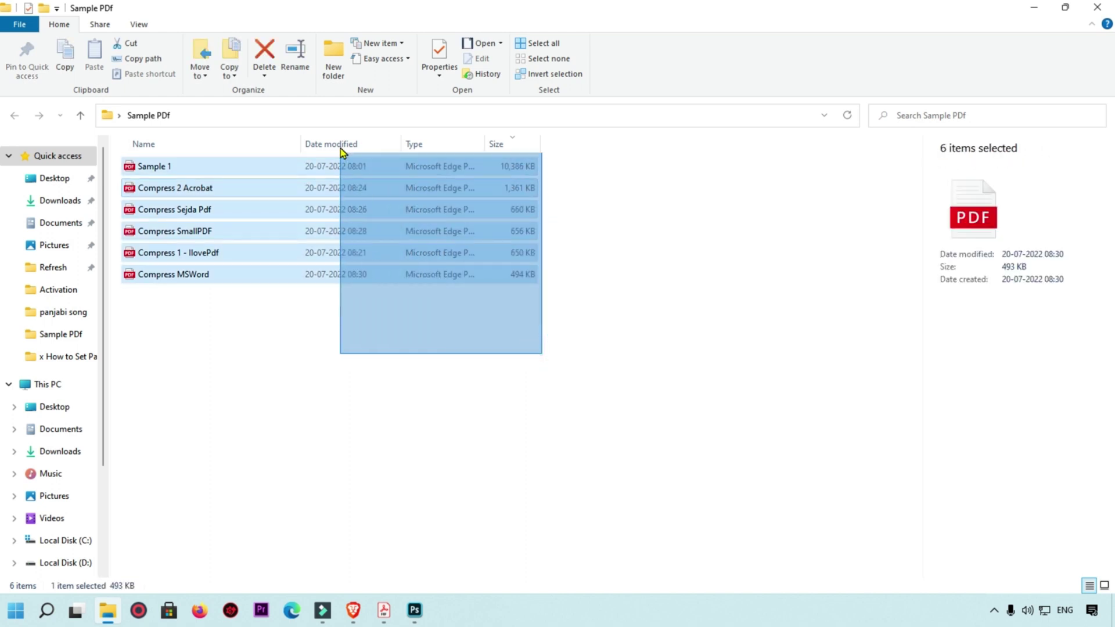
{"action": "left_click", "coordinate": [415, 384]}
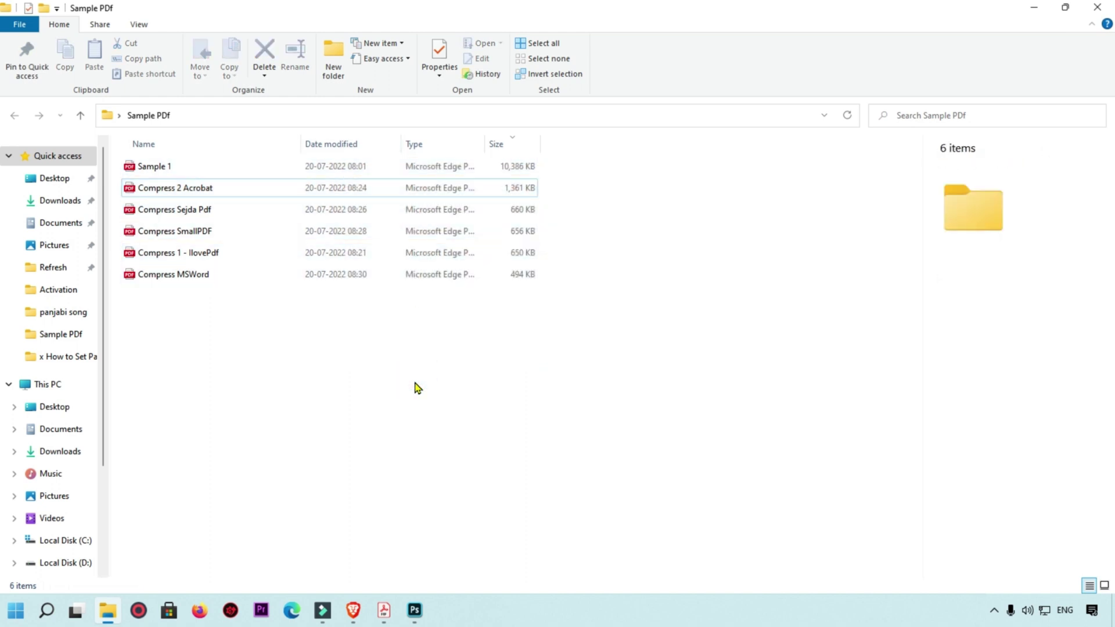